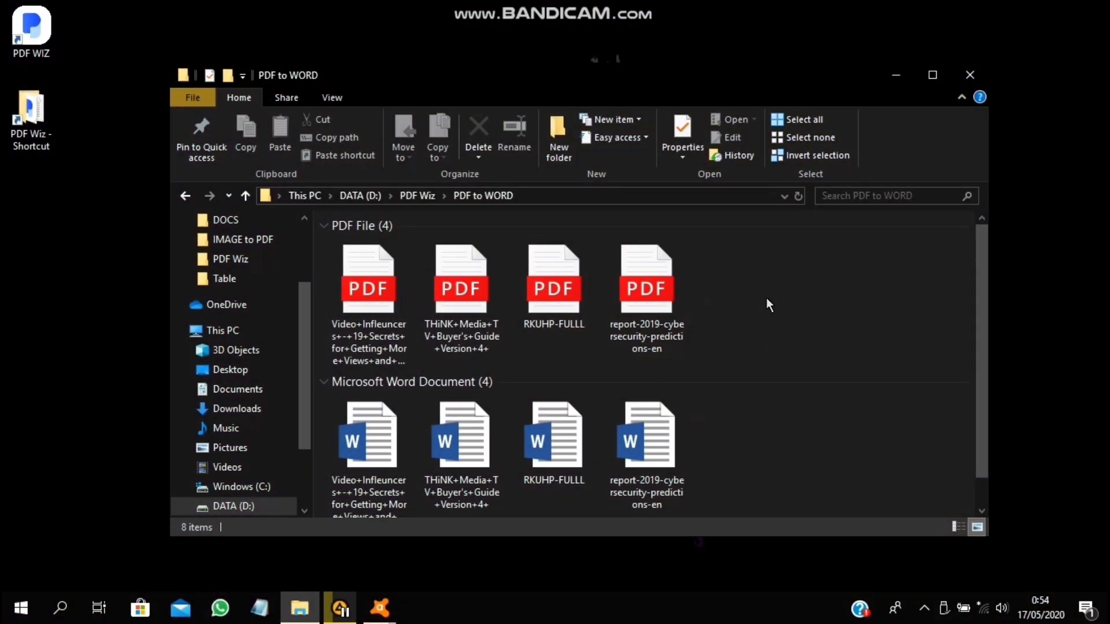
# - Select the four PDF files, then the four Word documents in the PDF to WORD folder to compare the two sets
pyautogui.moveTo(765, 297); pyautogui.dragTo(280, 269)
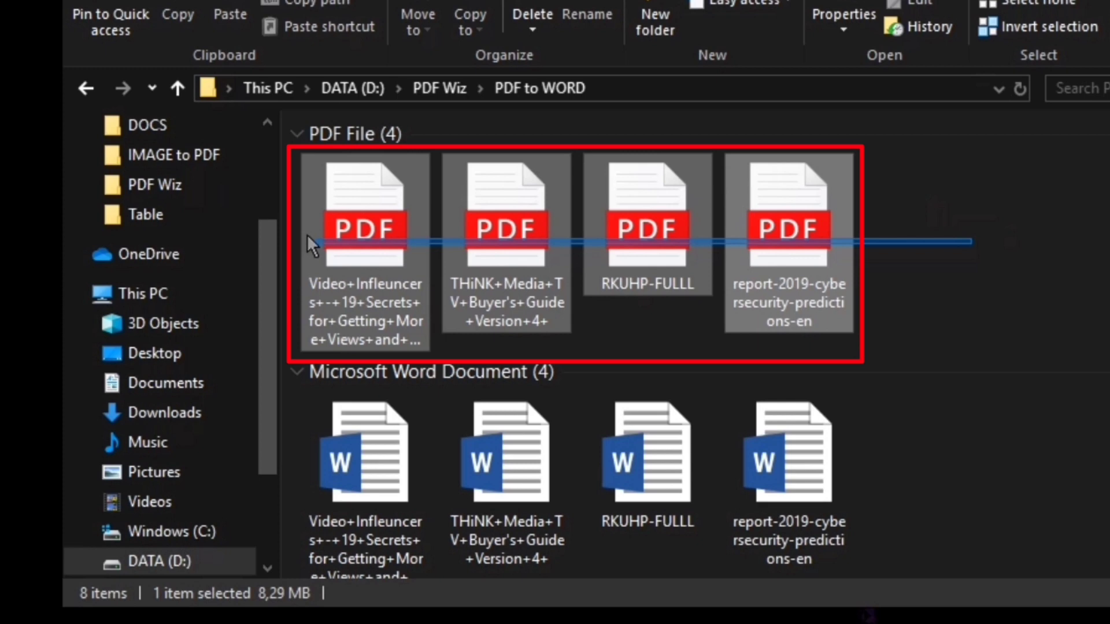
pyautogui.moveTo(307, 234); pyautogui.dragTo(307, 234)
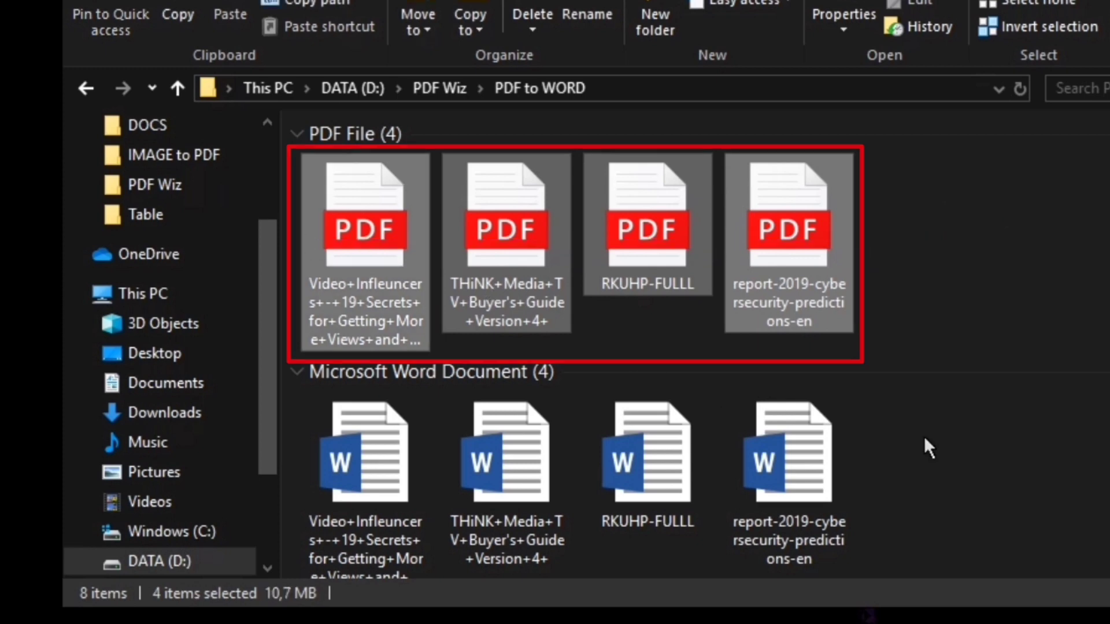
pyautogui.moveTo(926, 439); pyautogui.dragTo(335, 488)
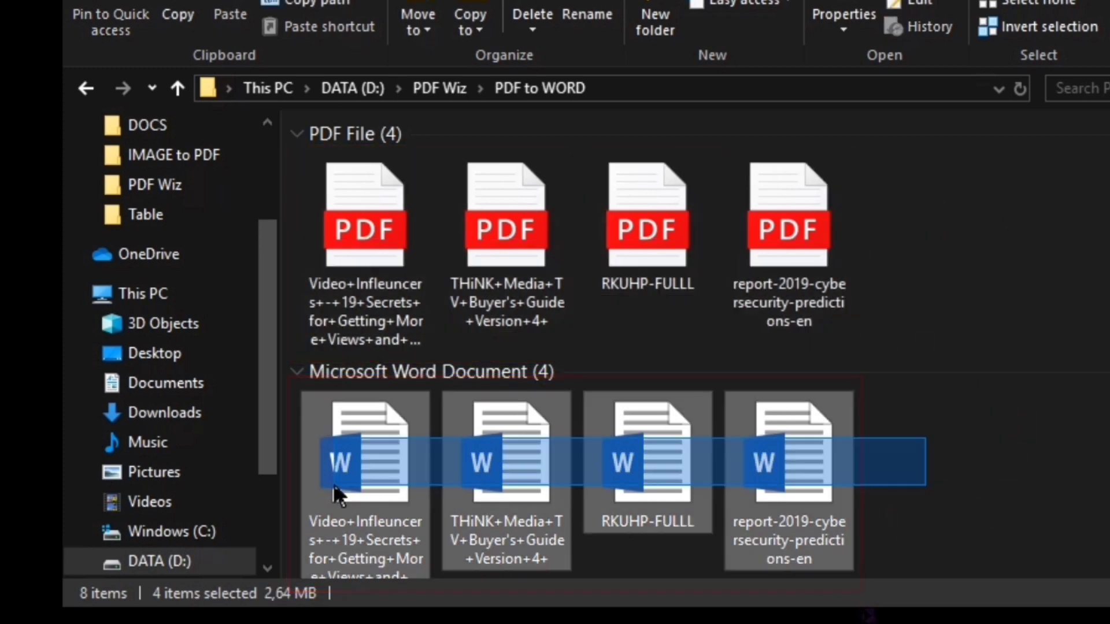
# - Open the Video Influencers 19 Secrets PDF and look through its first three pages
pyautogui.click(379, 237)
pyautogui.click(393, 238)
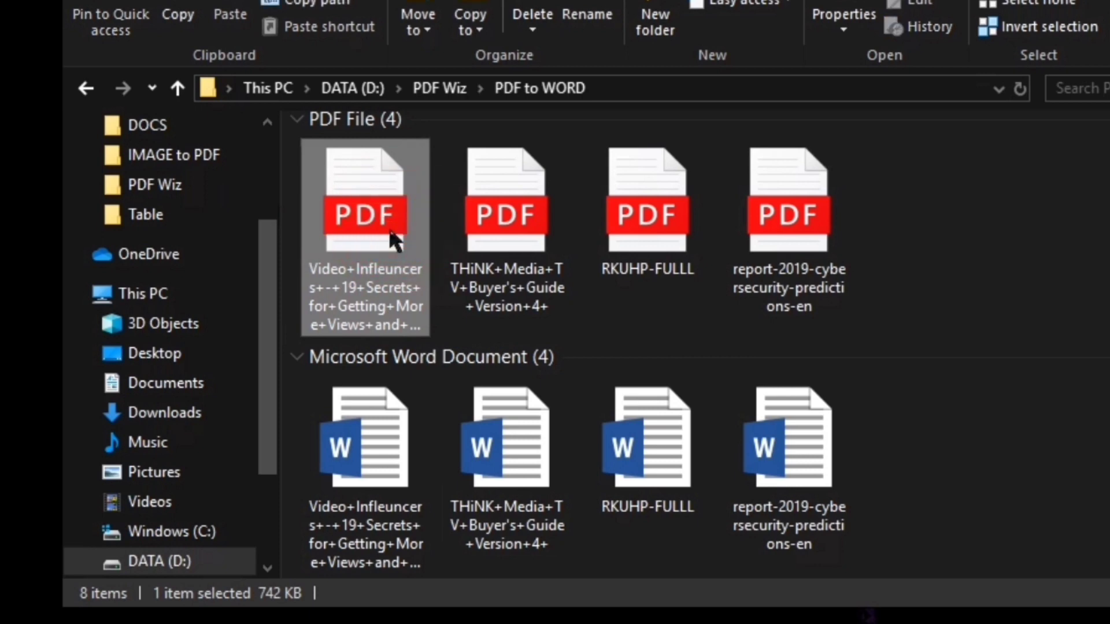
pyautogui.doubleClick(393, 238)
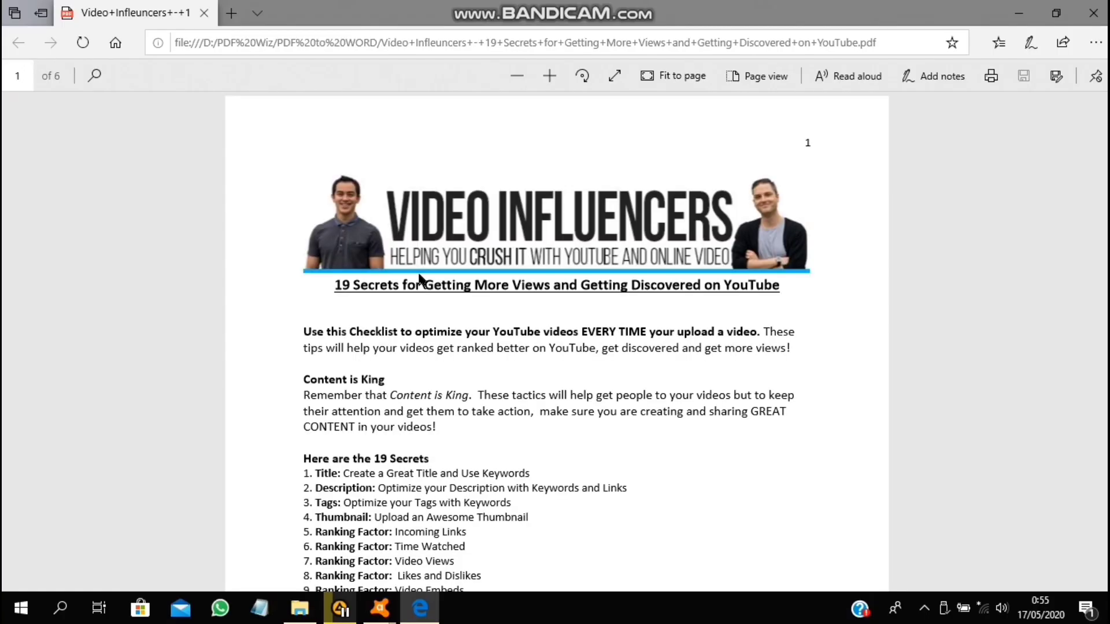
pyautogui.scroll(-12, 553, 297)
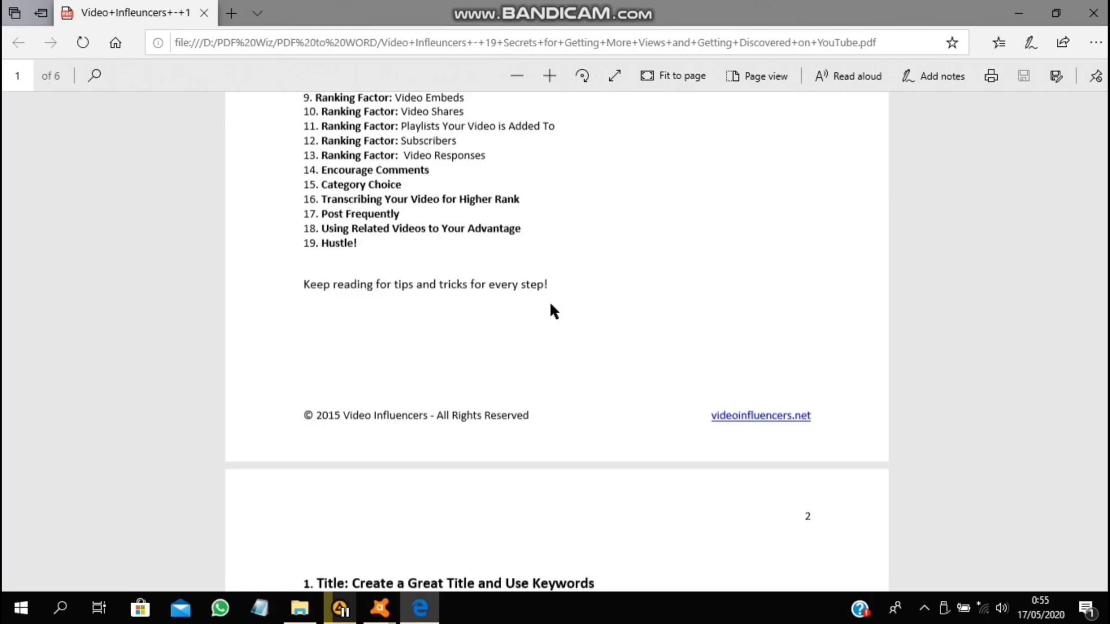
pyautogui.scroll(12, 553, 311)
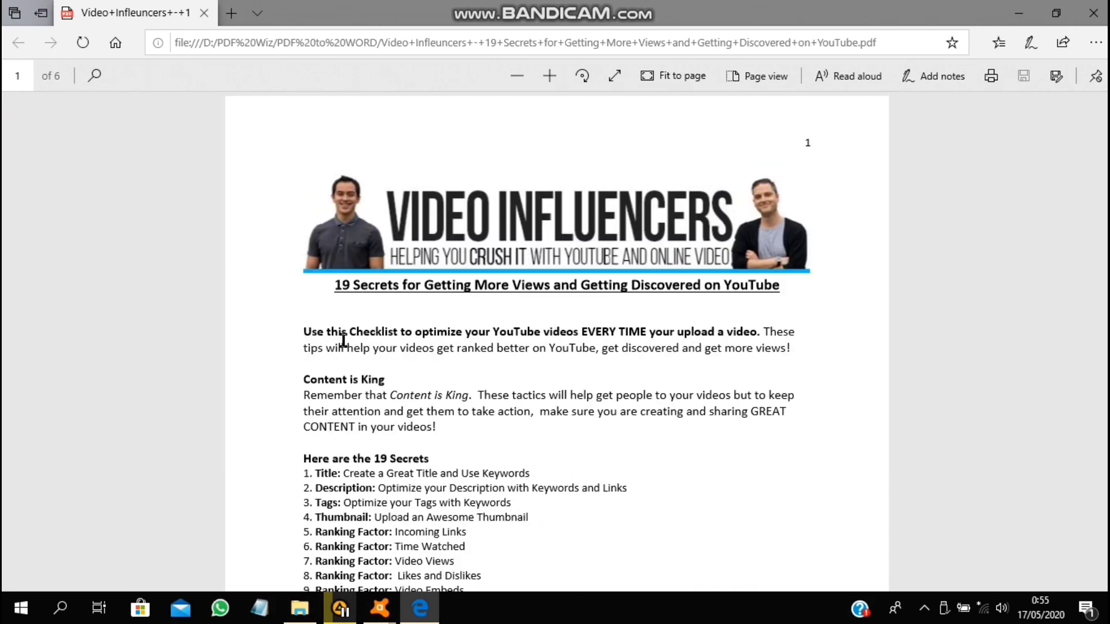
pyautogui.scroll(-3, 433, 405)
pyautogui.scroll(-13, 431, 410)
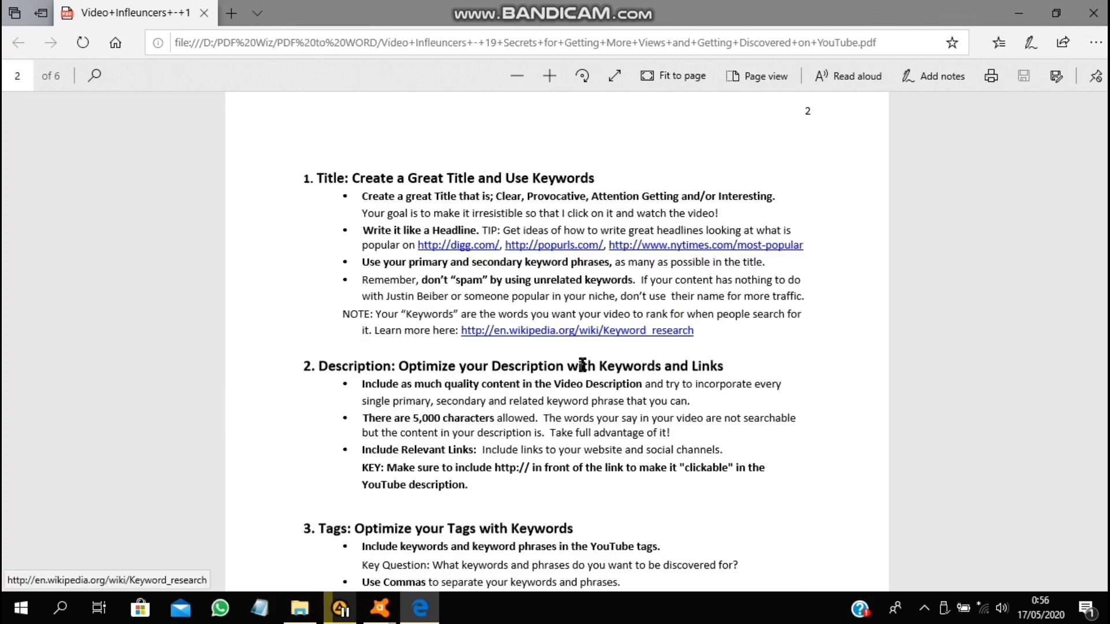
pyautogui.scroll(-15, 584, 370)
# - Open the Word version of the 19 Secrets file from the PDF to WORD folder and arrange it side by side with the PDF
pyautogui.click(299, 606)
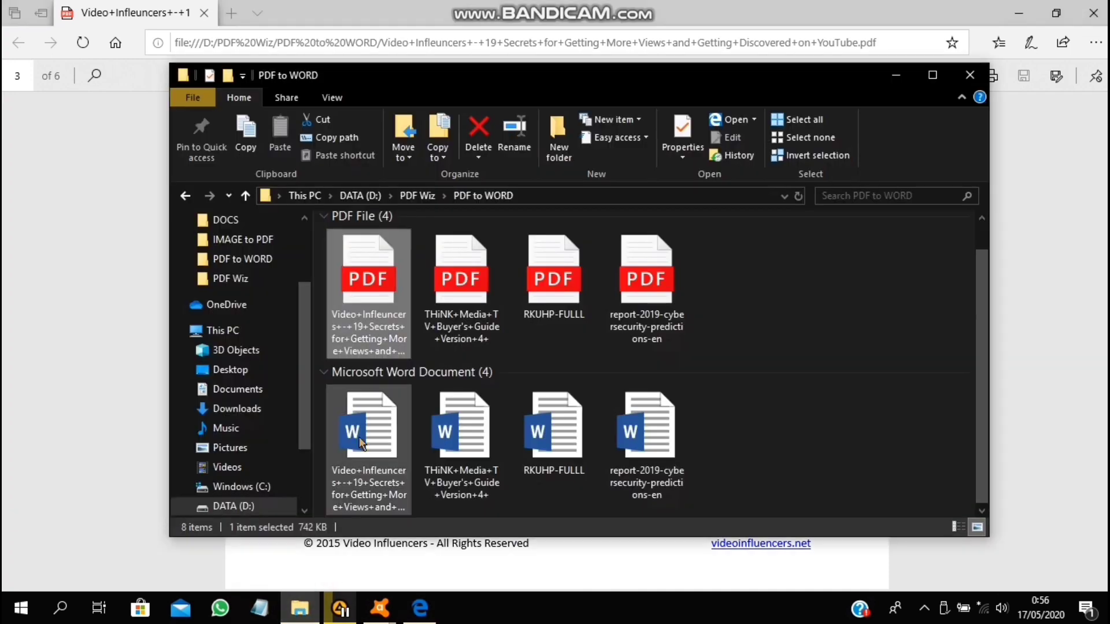
pyautogui.click(362, 444)
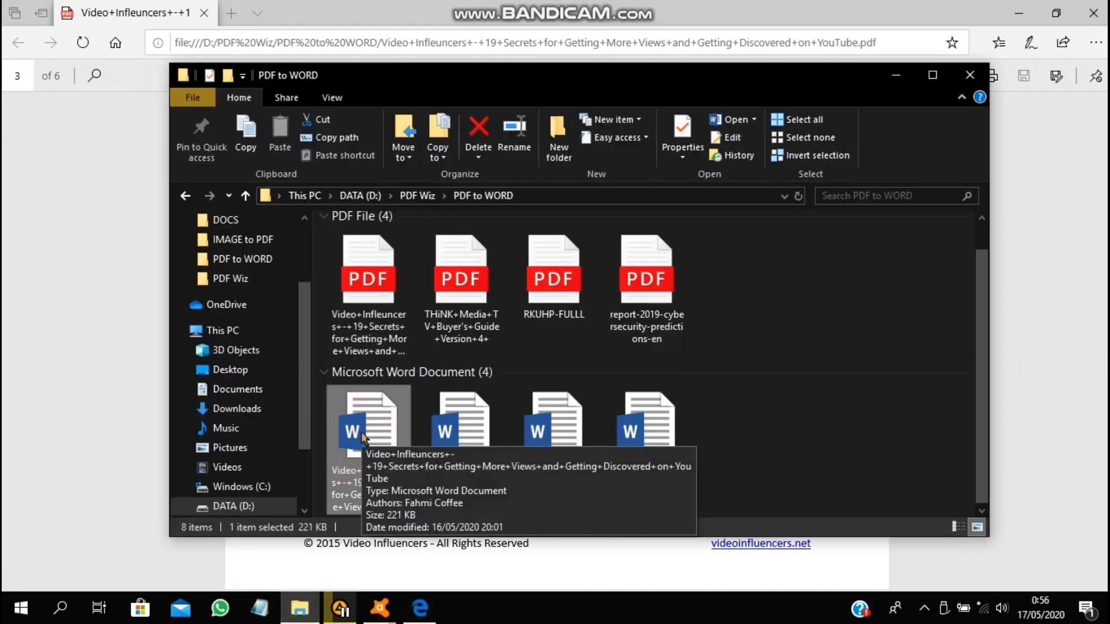
pyautogui.doubleClick(362, 437)
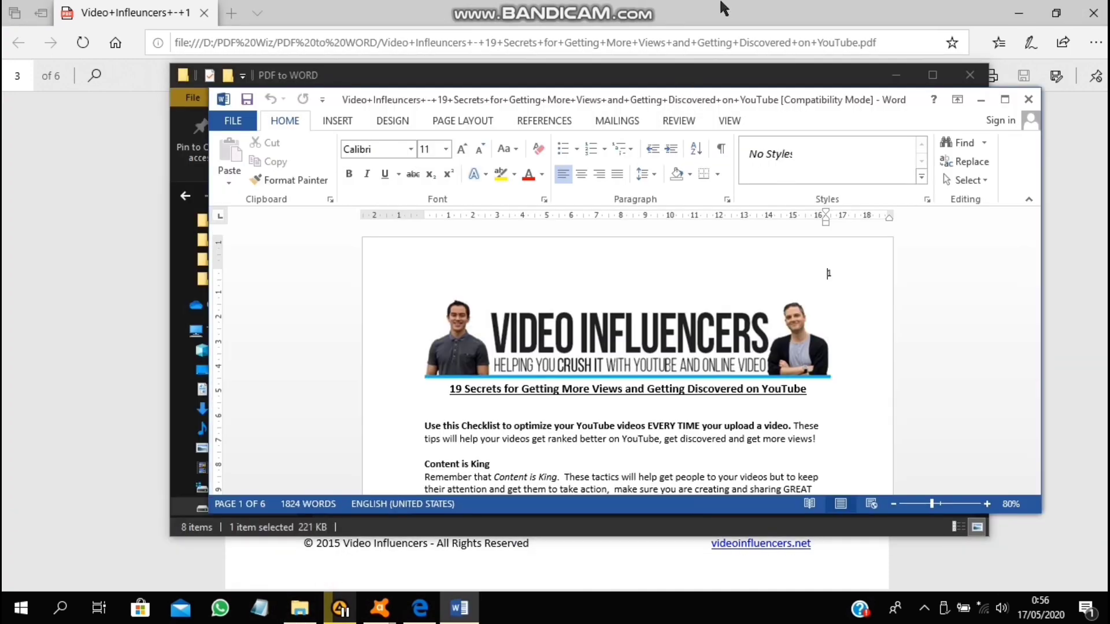
pyautogui.moveTo(700, 16); pyautogui.dragTo(3, 130)
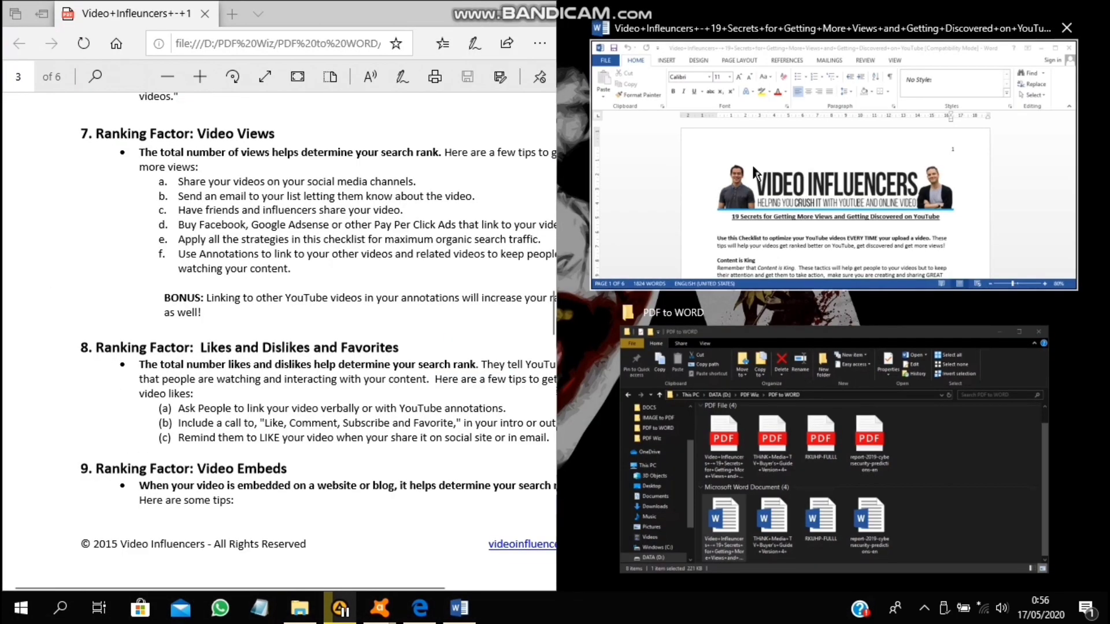
pyautogui.click(752, 171)
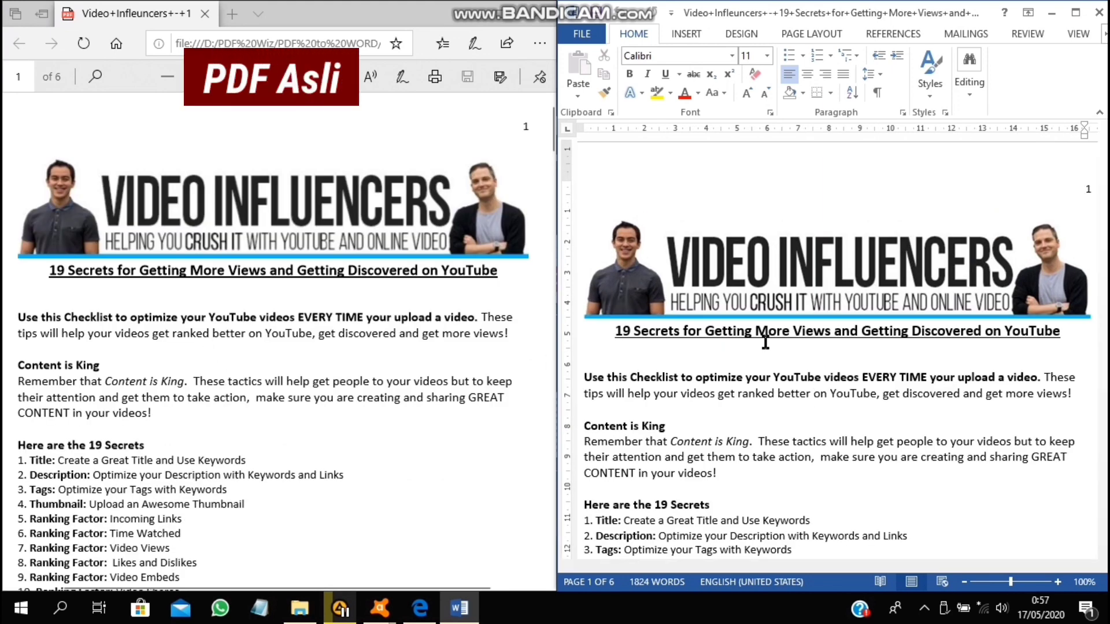
# - Examine the first two pages of the converted Word document against the original PDF
pyautogui.click(813, 377)
pyautogui.scroll(-3, 809, 380)
pyautogui.scroll(3, 809, 384)
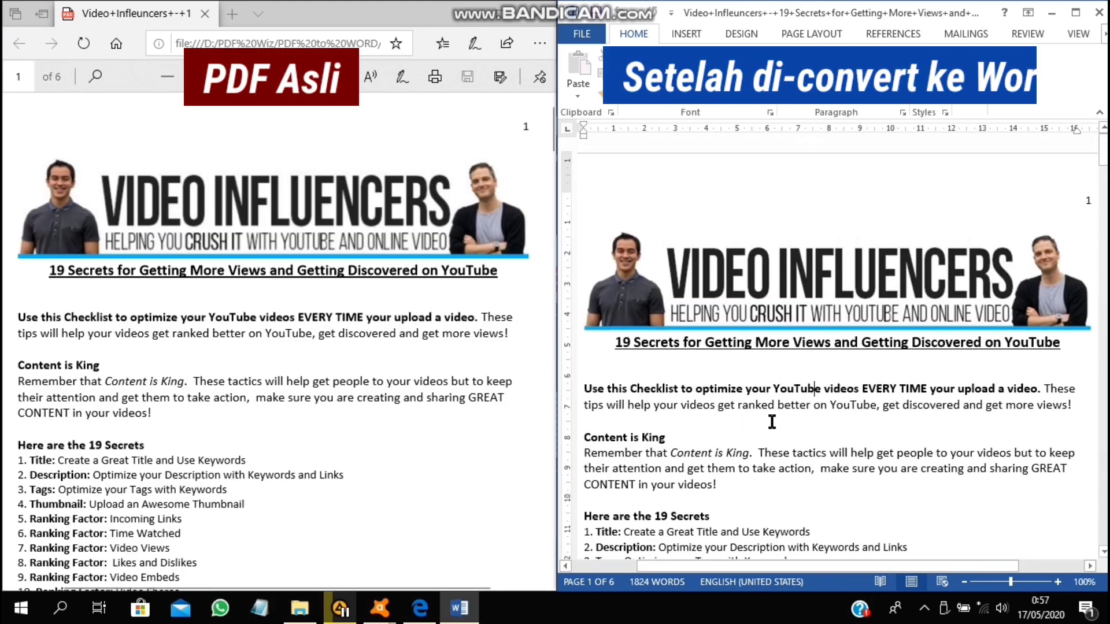
pyautogui.scroll(-7, 772, 422)
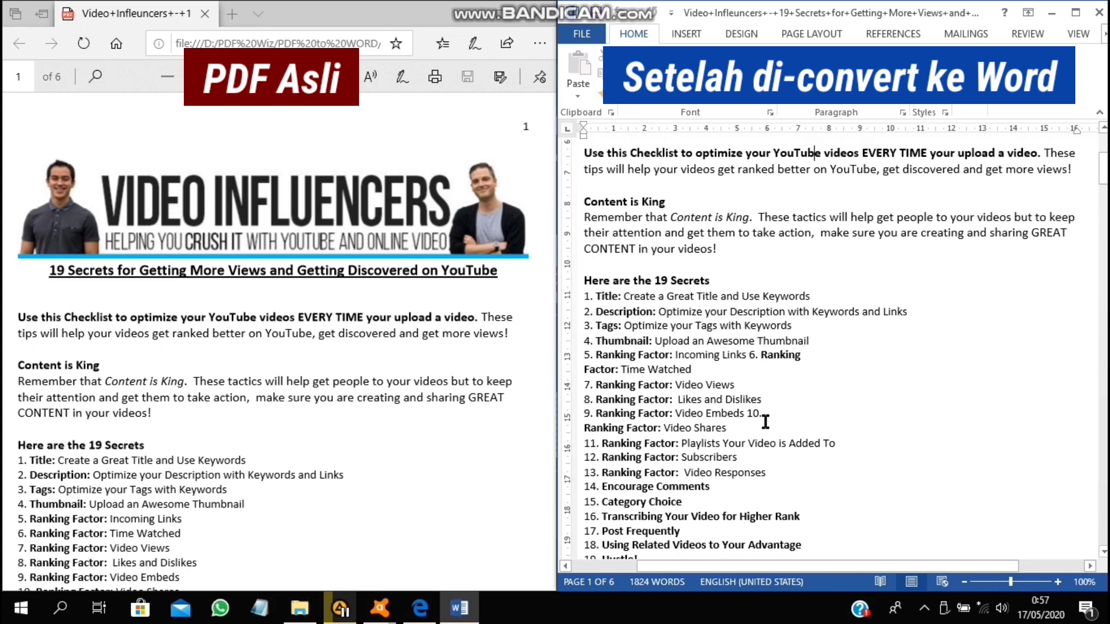
pyautogui.scroll(-12, 765, 422)
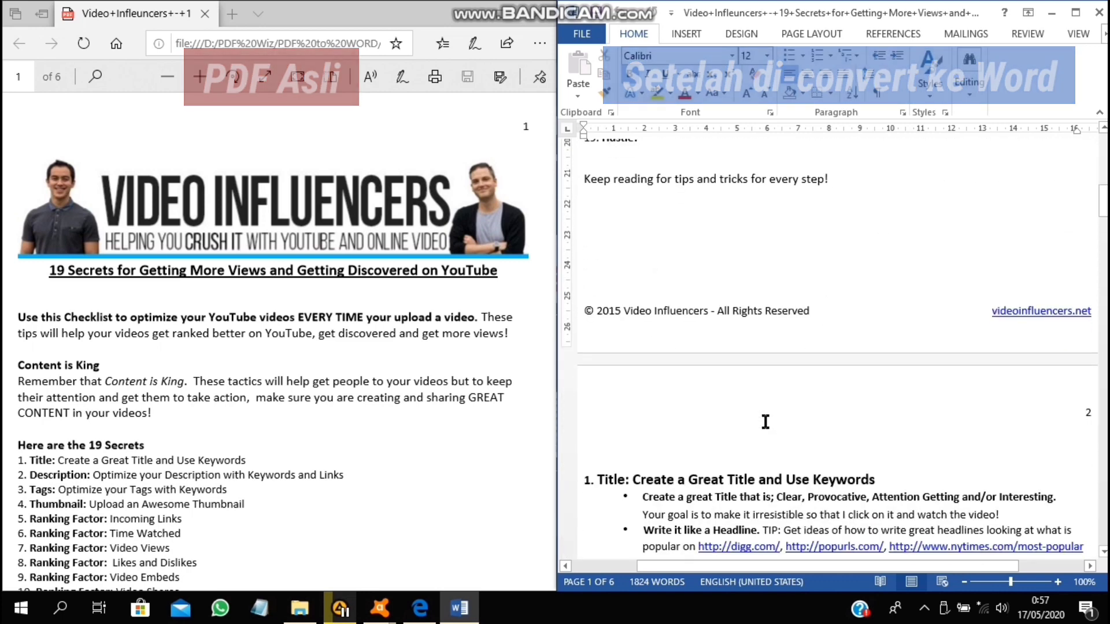
pyautogui.scroll(-10, 766, 422)
pyautogui.scroll(5, 765, 422)
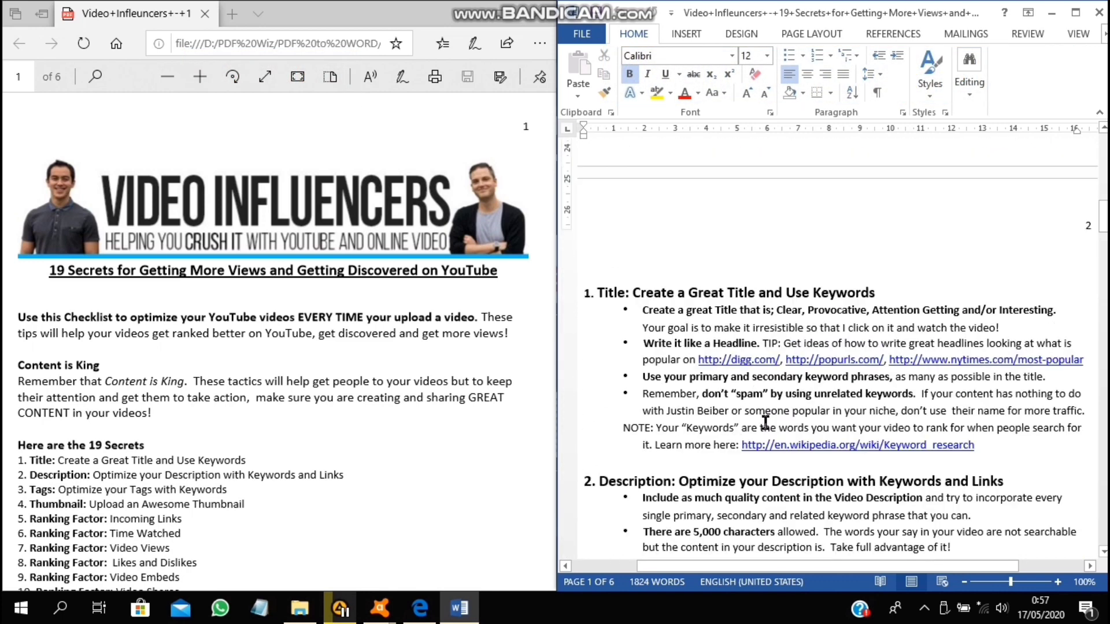
pyautogui.scroll(20, 766, 422)
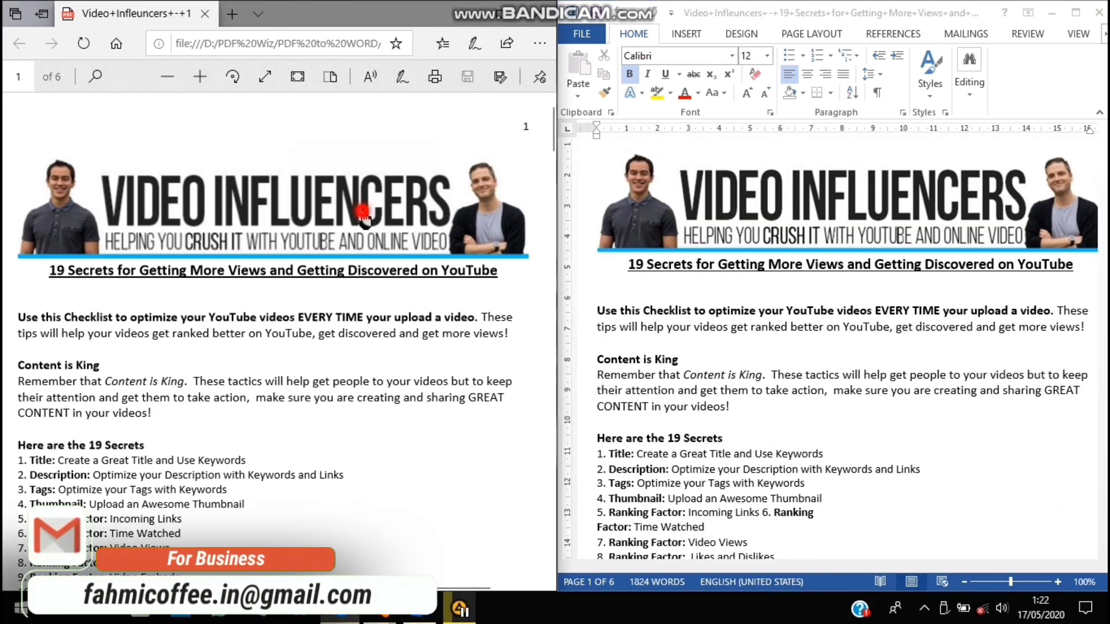
# - Try moving the Video Influencers banner image in the Word document, and undo the move
pyautogui.press('F5')
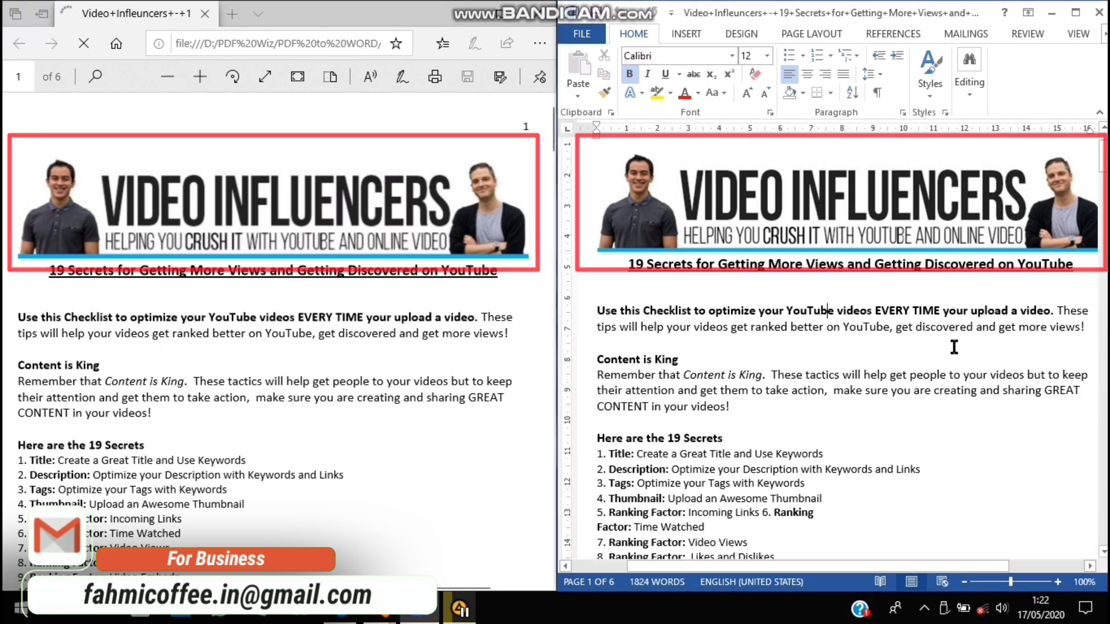
pyautogui.click(1043, 264)
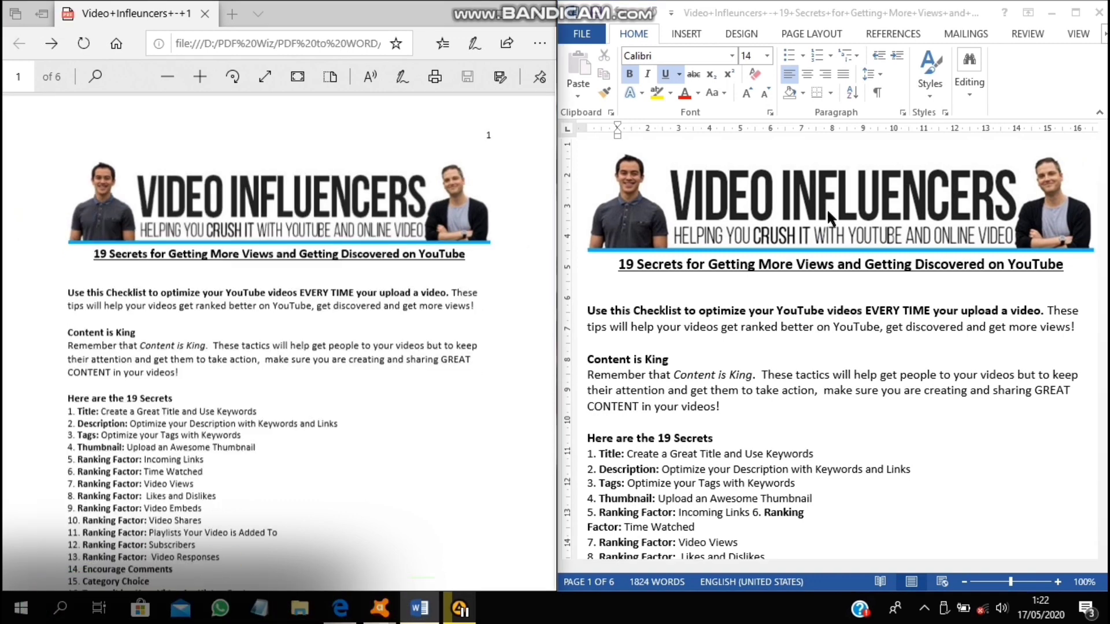
pyautogui.click(1038, 195)
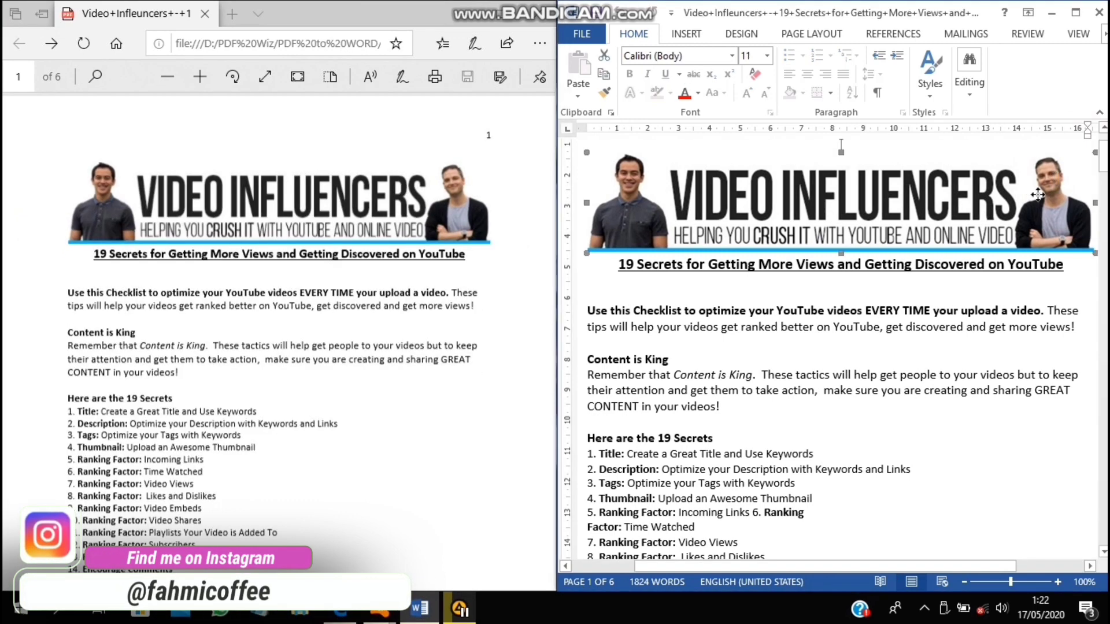
pyautogui.moveTo(963, 212); pyautogui.dragTo(919, 231)
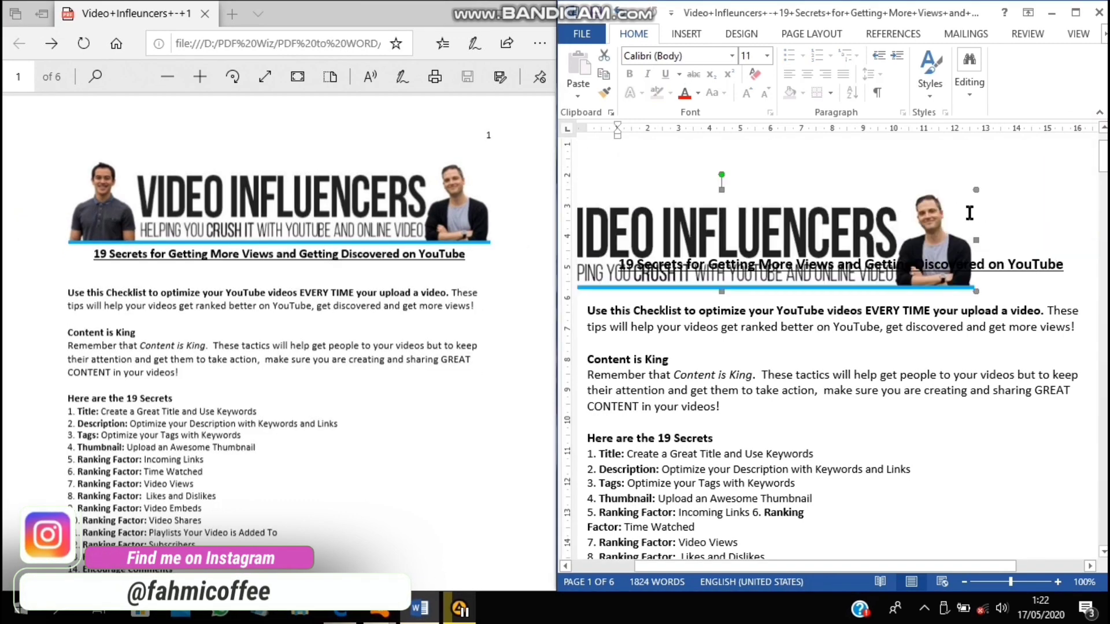
pyautogui.hotkey('ctrl', 'z')
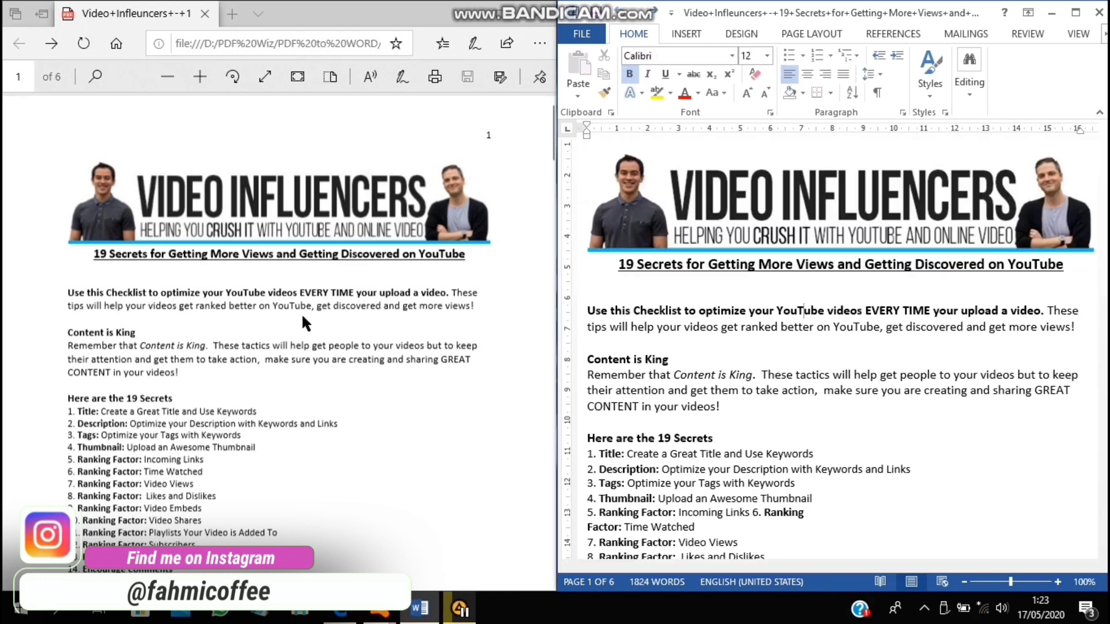
# - Compare the introduction and the list of 19 secrets on the first page of the PDF and the Word document
pyautogui.click(271, 359)
pyautogui.scroll(1, 271, 359)
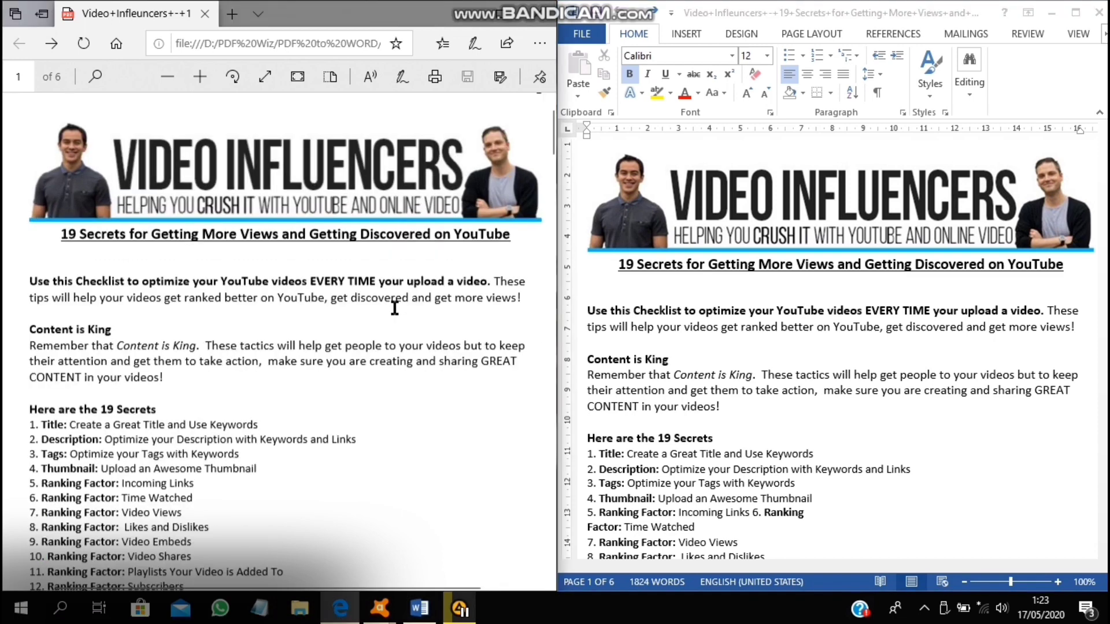
pyautogui.scroll(-3, 591, 192)
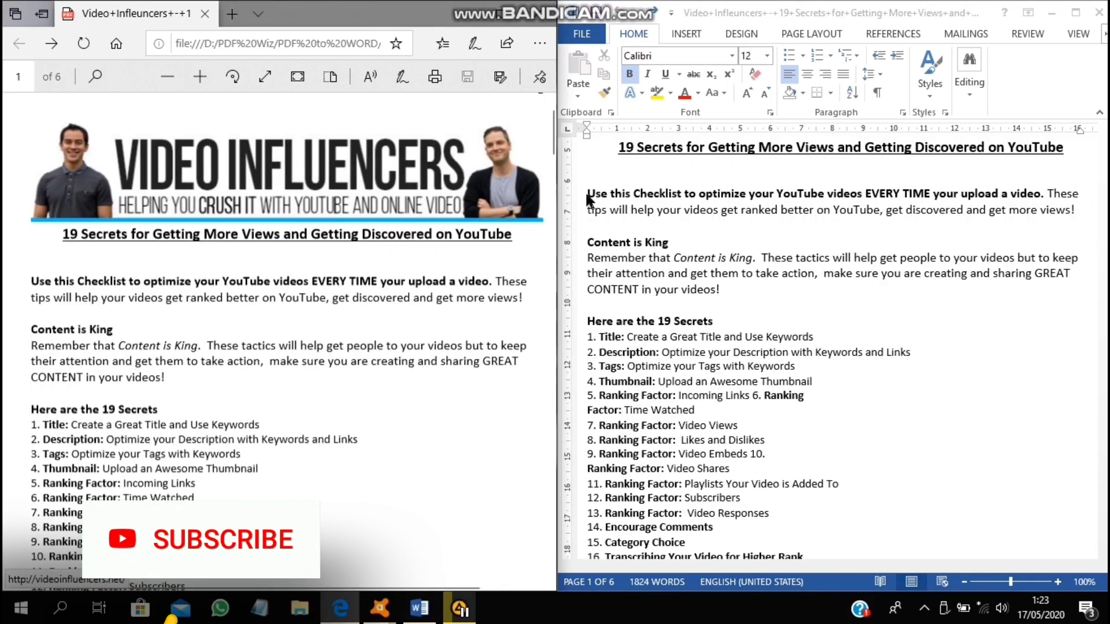
pyautogui.click(588, 196)
pyautogui.scroll(1, 615, 361)
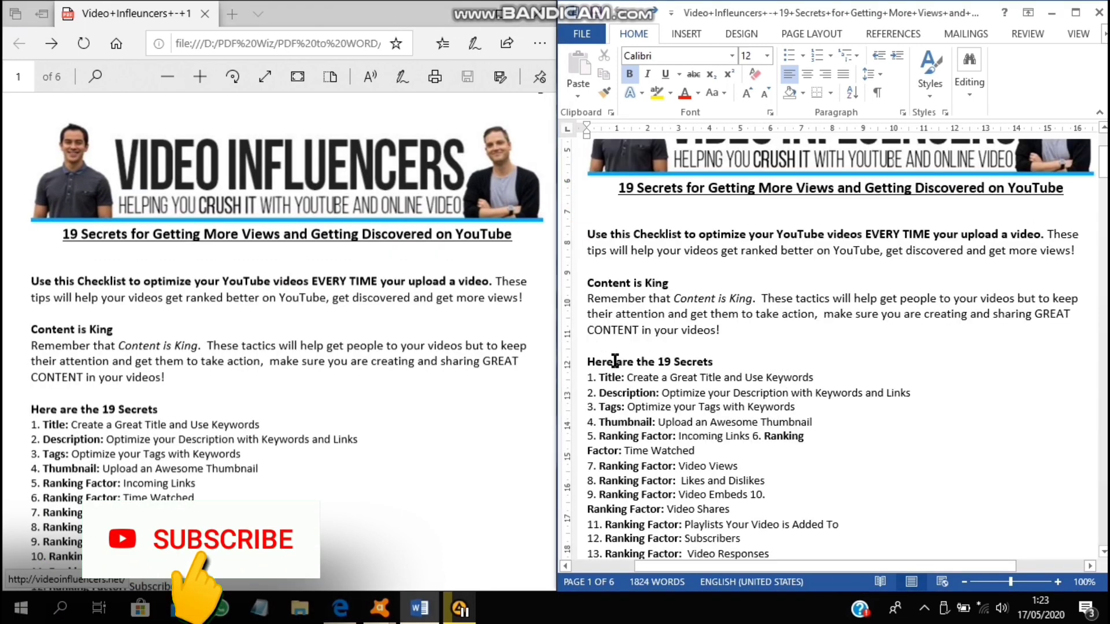
pyautogui.scroll(-5, 615, 361)
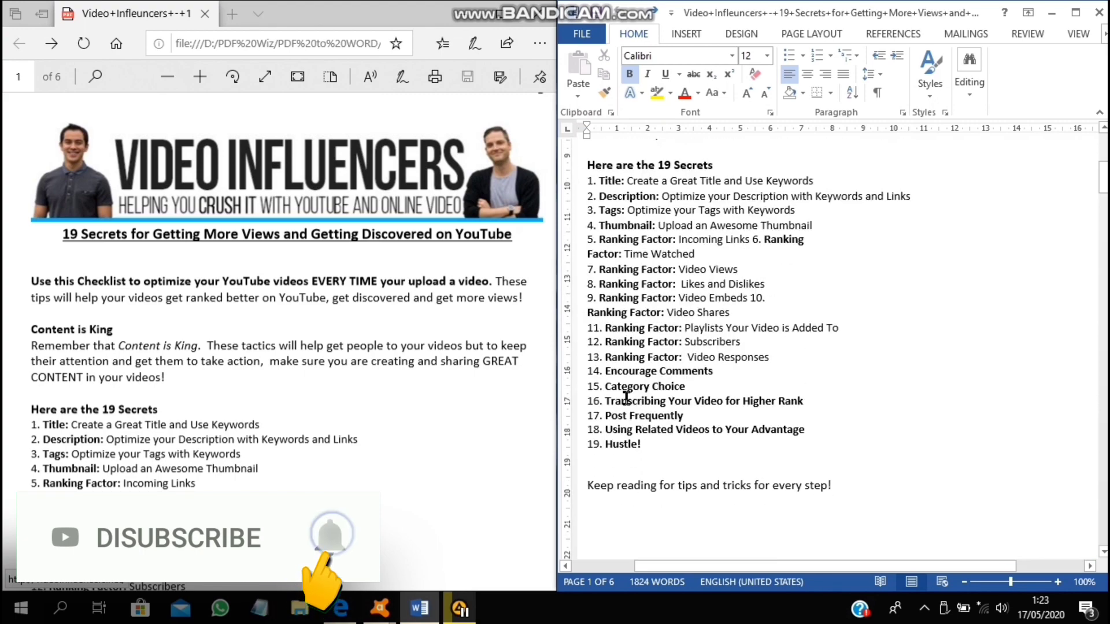
# - Compare the second page's headings, bullets and links in both documents and return both to the first page
pyautogui.scroll(-10, 626, 397)
pyautogui.scroll(10, 819, 432)
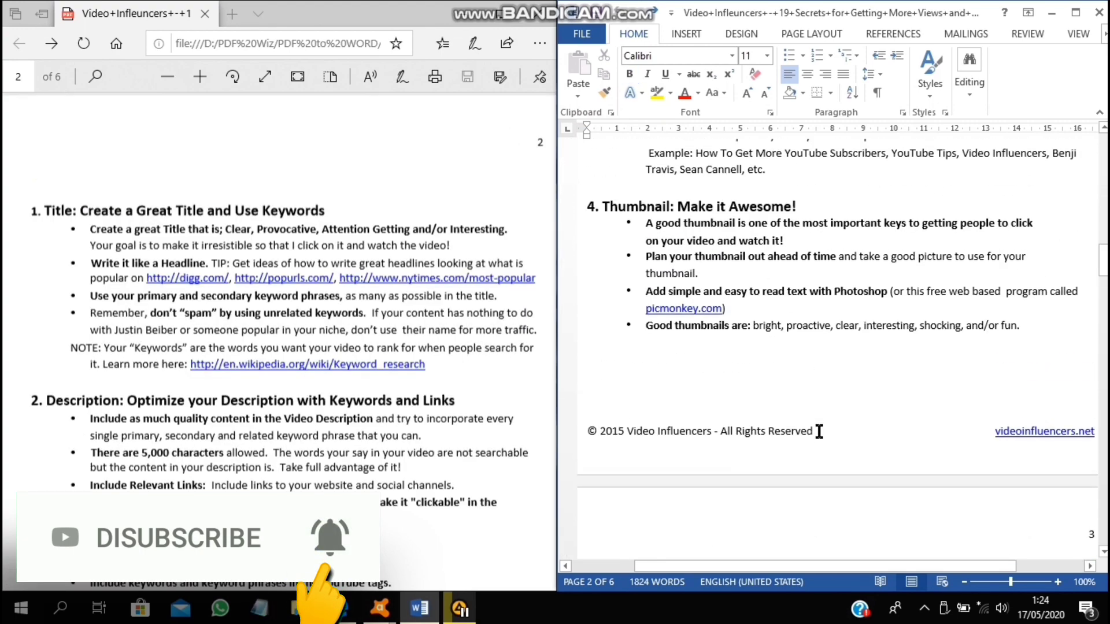
pyautogui.scroll(6, 819, 432)
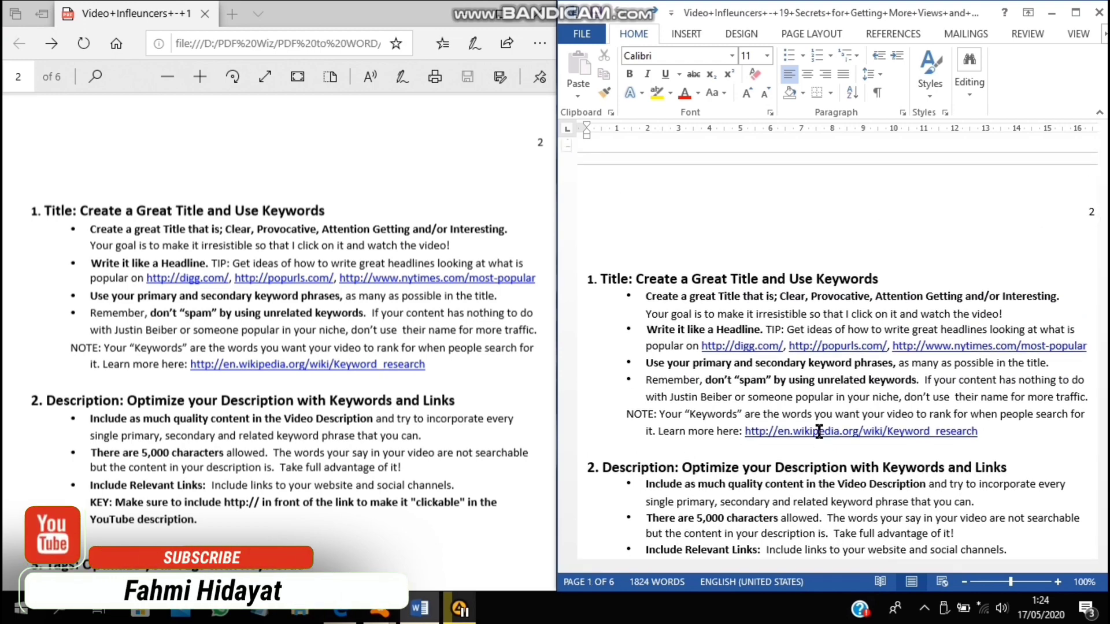
pyautogui.scroll(10, 819, 431)
pyautogui.scroll(5, 312, 359)
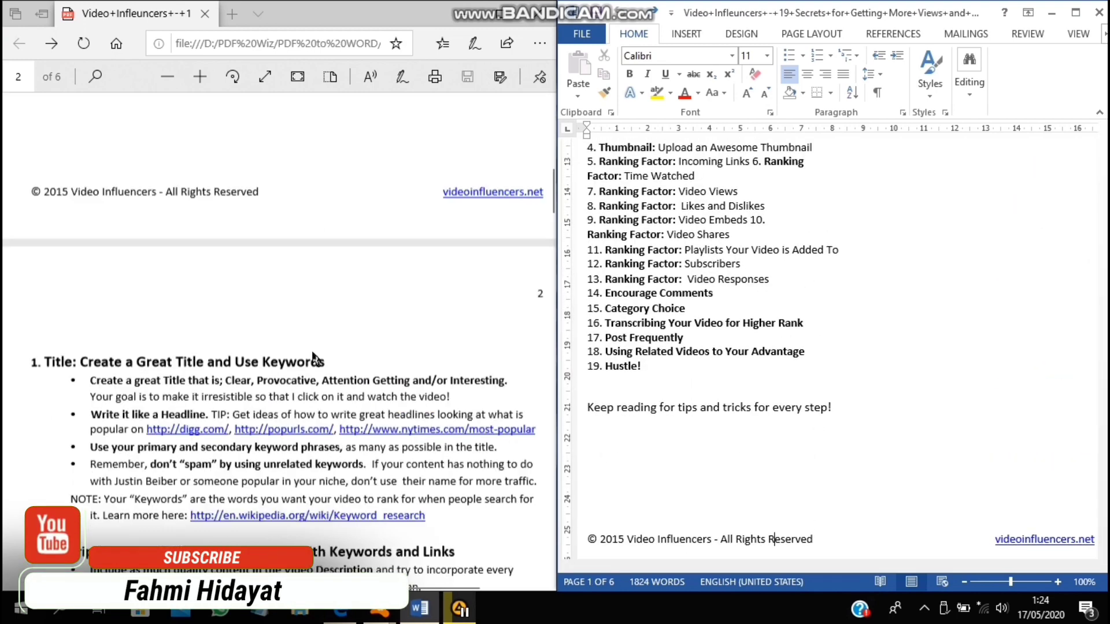
pyautogui.scroll(8, 313, 359)
pyautogui.scroll(9, 804, 362)
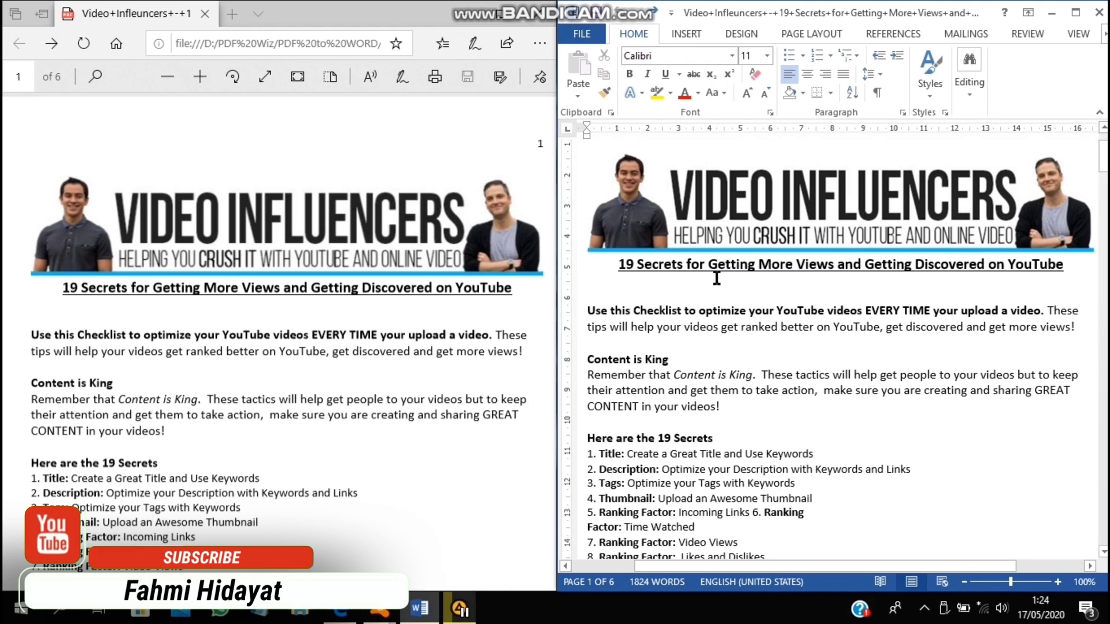
# - Inspect the paragraph alignment near the title and the numbering of the 19 Secrets list in the Word document
pyautogui.click(650, 266)
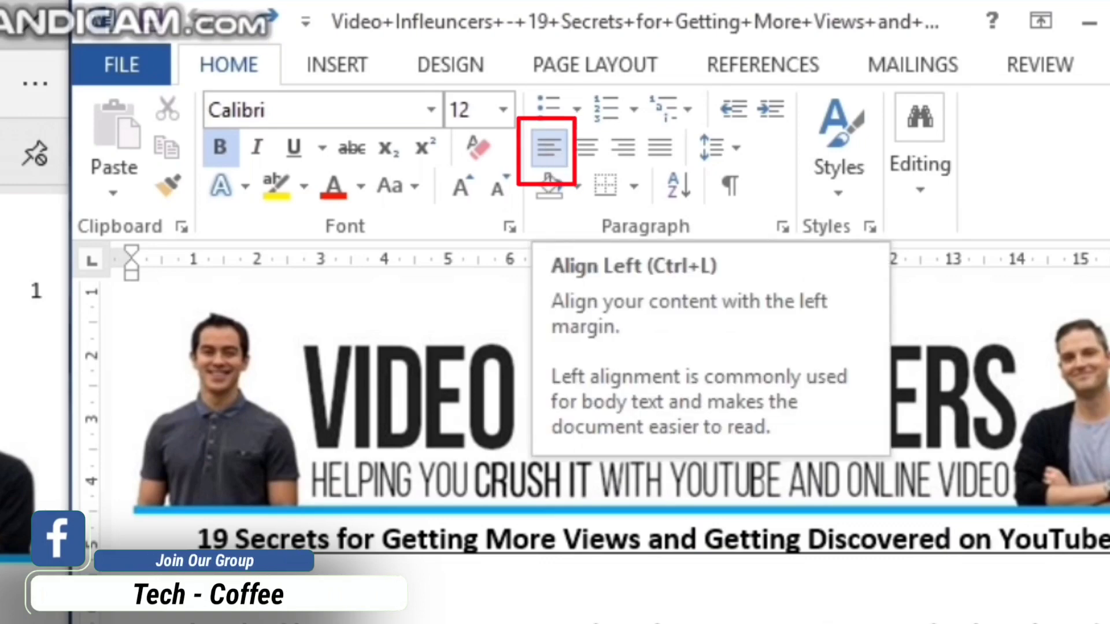
pyautogui.click(548, 147)
pyautogui.scroll(-5, 629, 355)
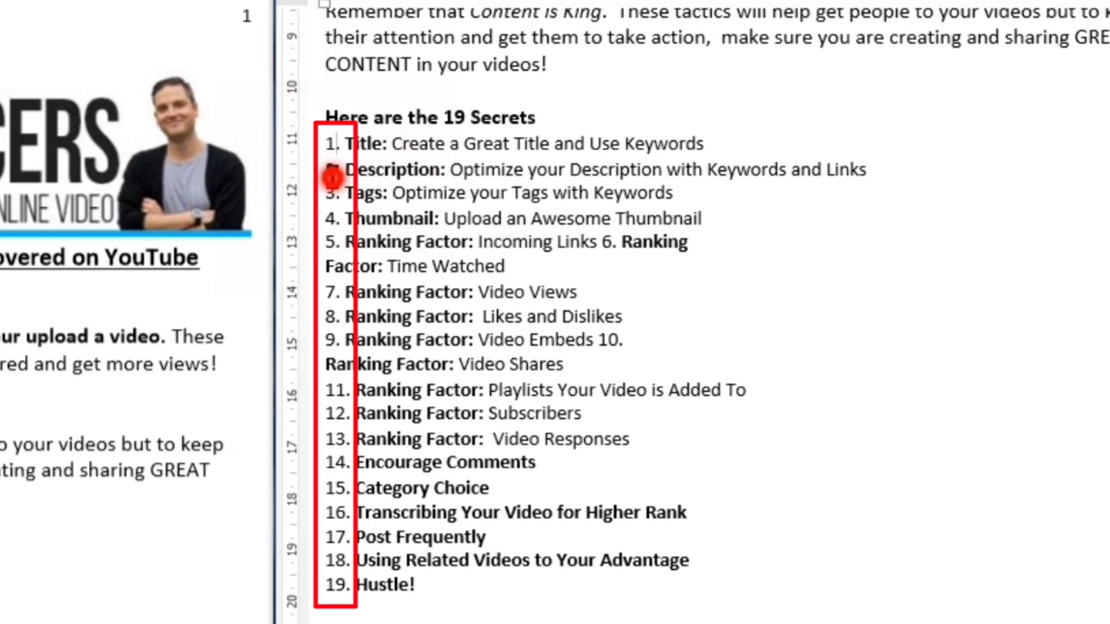
pyautogui.click(331, 195)
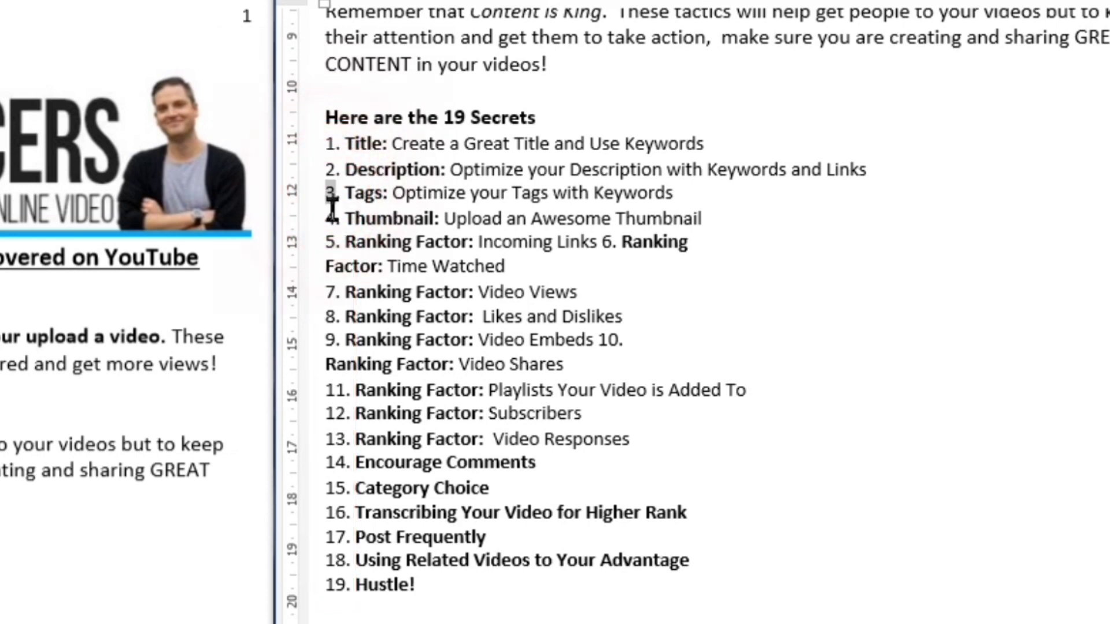
pyautogui.click(329, 195)
pyautogui.scroll(-5, 332, 243)
pyautogui.scroll(3, 480, 417)
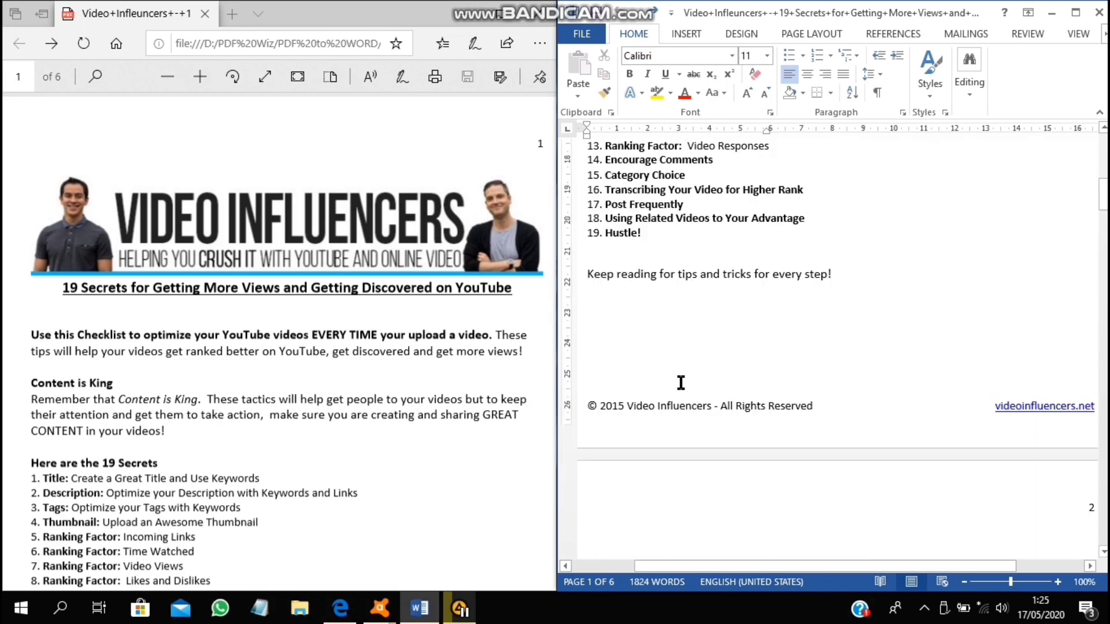
# - Read through the converted Word document from the end of the 19 Secrets list past the Tags and Thumbnail sections
pyautogui.scroll(-3, 480, 417)
pyautogui.scroll(-12, 681, 382)
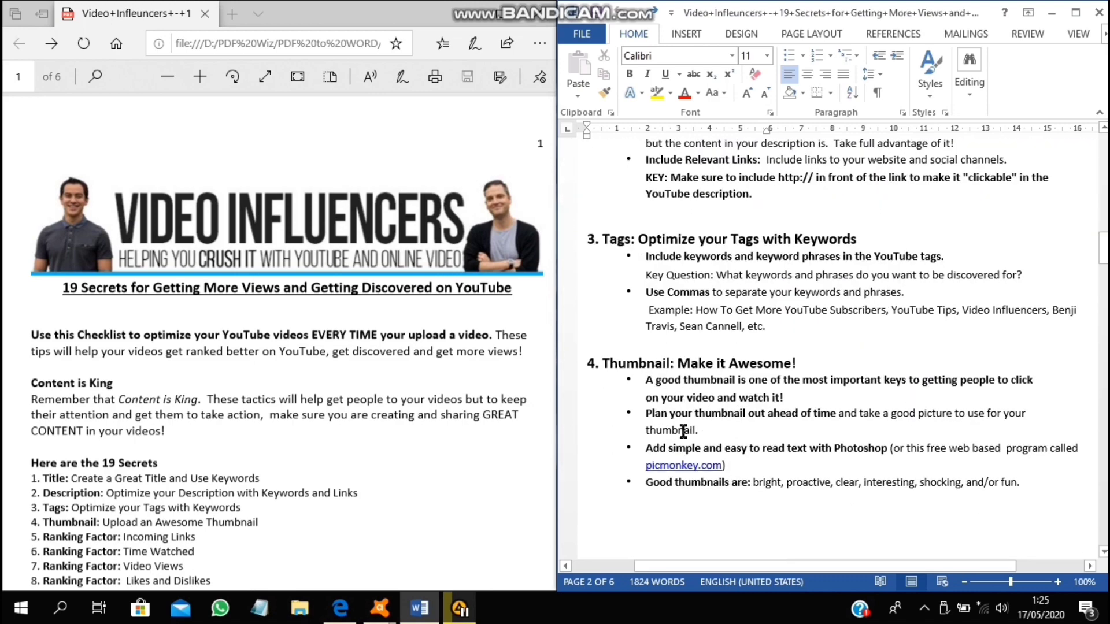
pyautogui.scroll(-3, 694, 448)
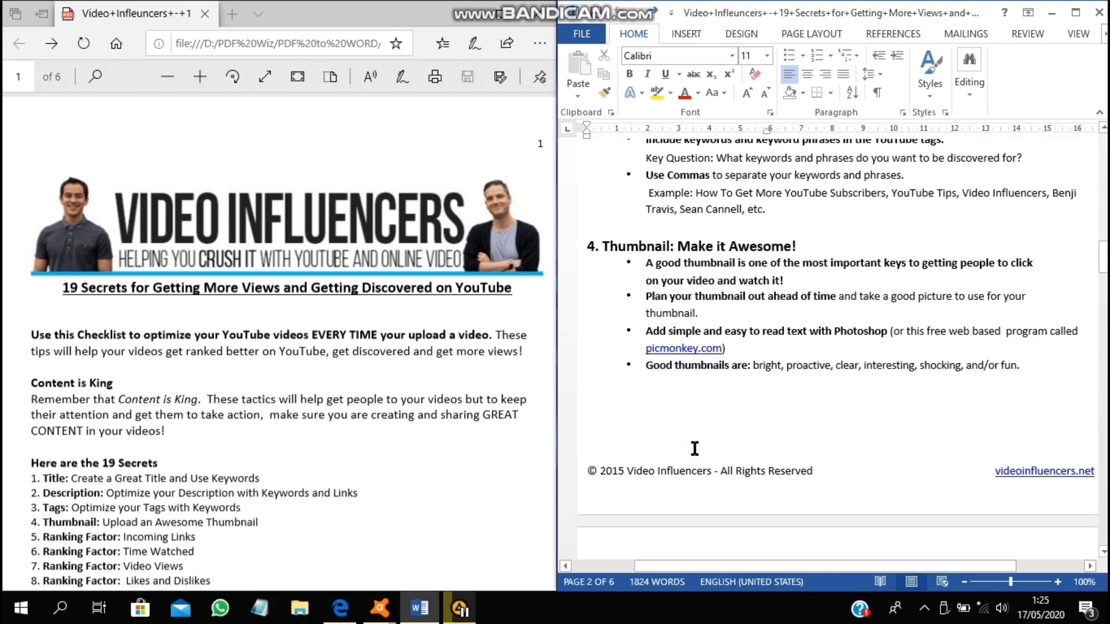
pyautogui.scroll(-4, 694, 449)
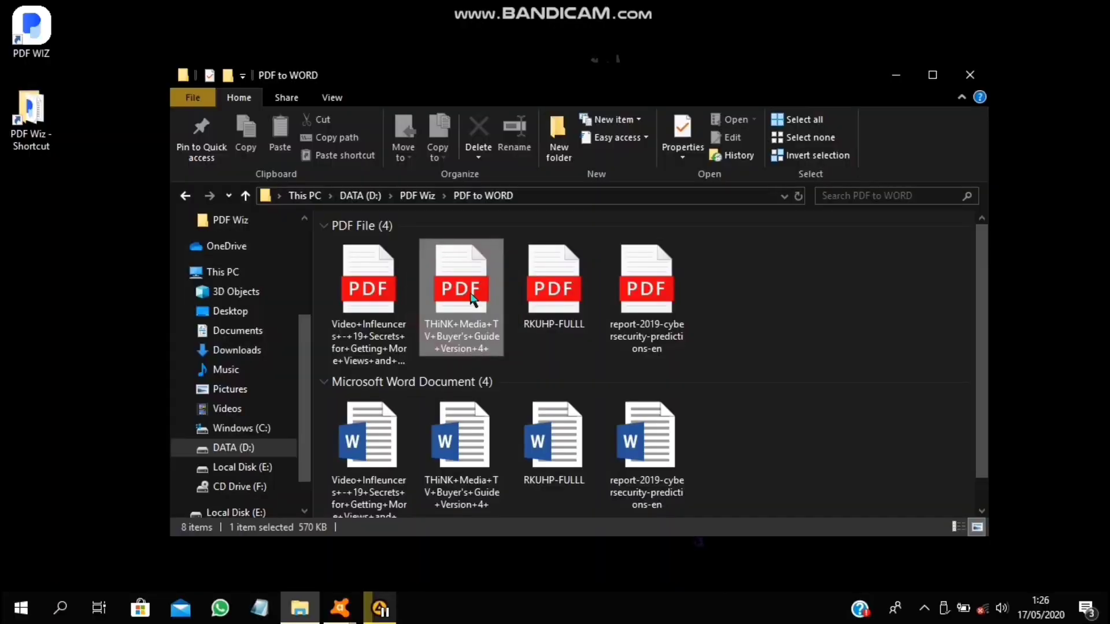
# - Open the THiNK Media TV Buyer's Guide PDF and its converted Word version side by side
pyautogui.scroll(-1, 465, 387)
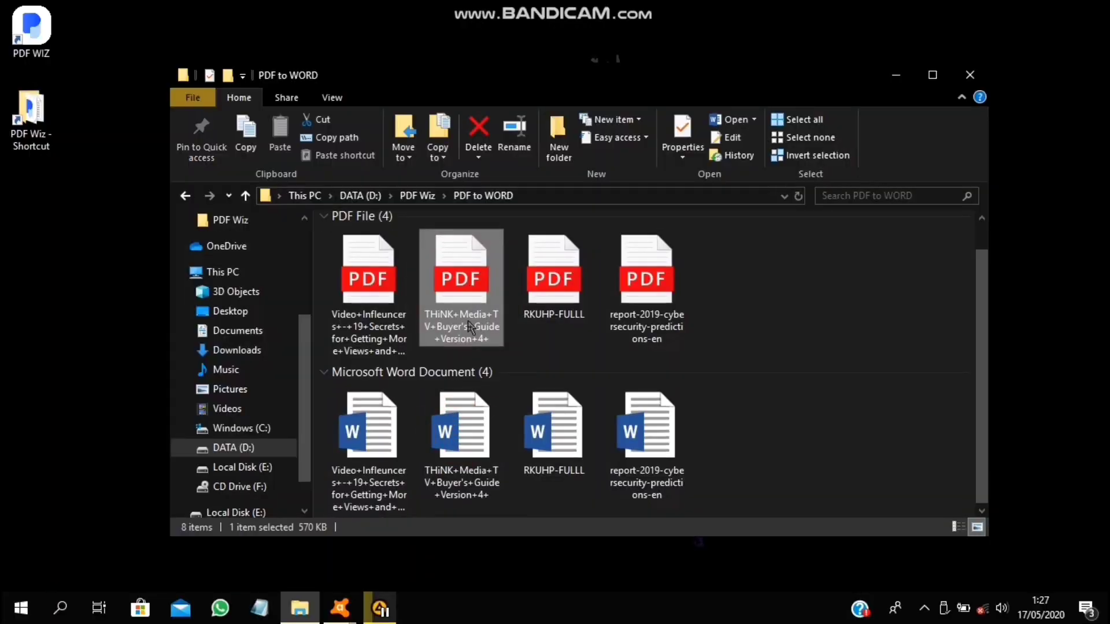
pyautogui.doubleClick(483, 430)
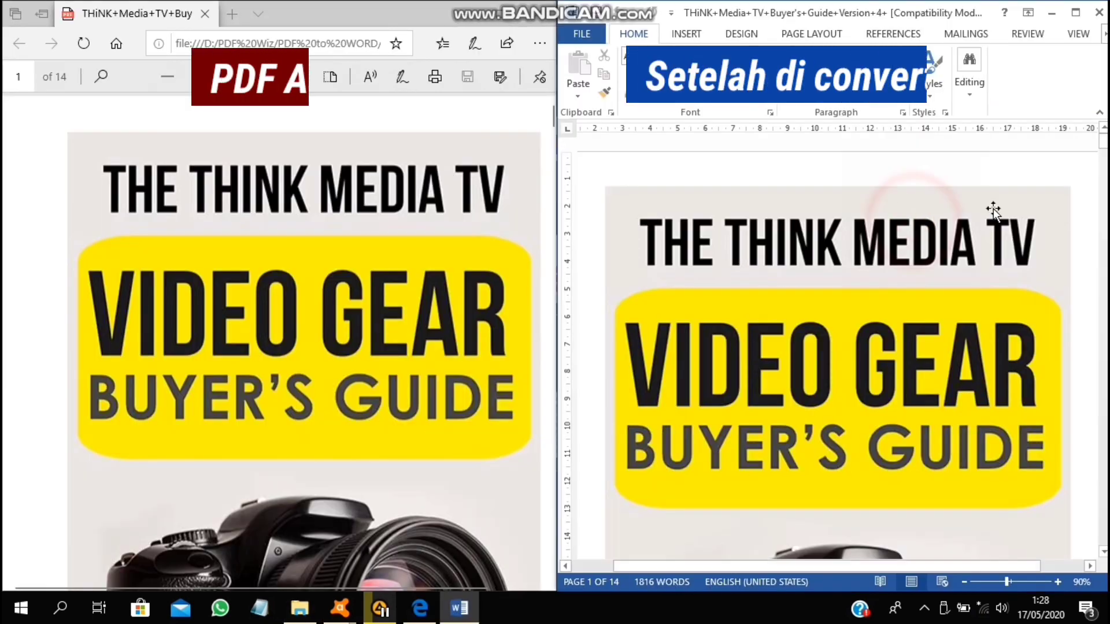
# - Try moving the Video Gear Buyer's Guide cover image in the Word document, and undo the move
pyautogui.moveTo(868, 231); pyautogui.dragTo(743, 242)
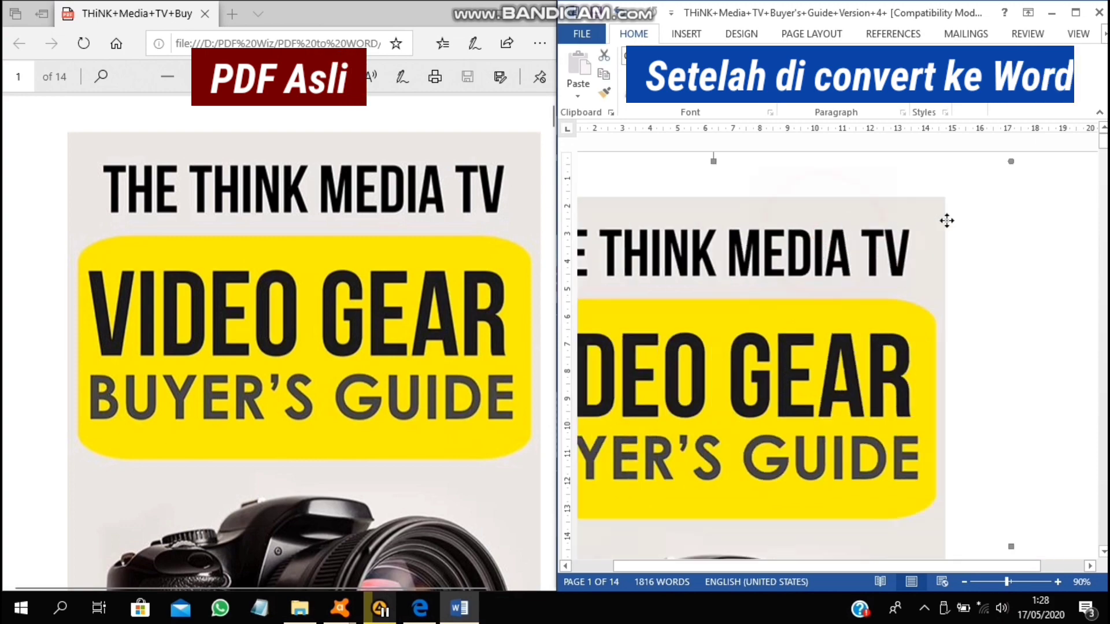
pyautogui.hotkey('ctrl', 'z')
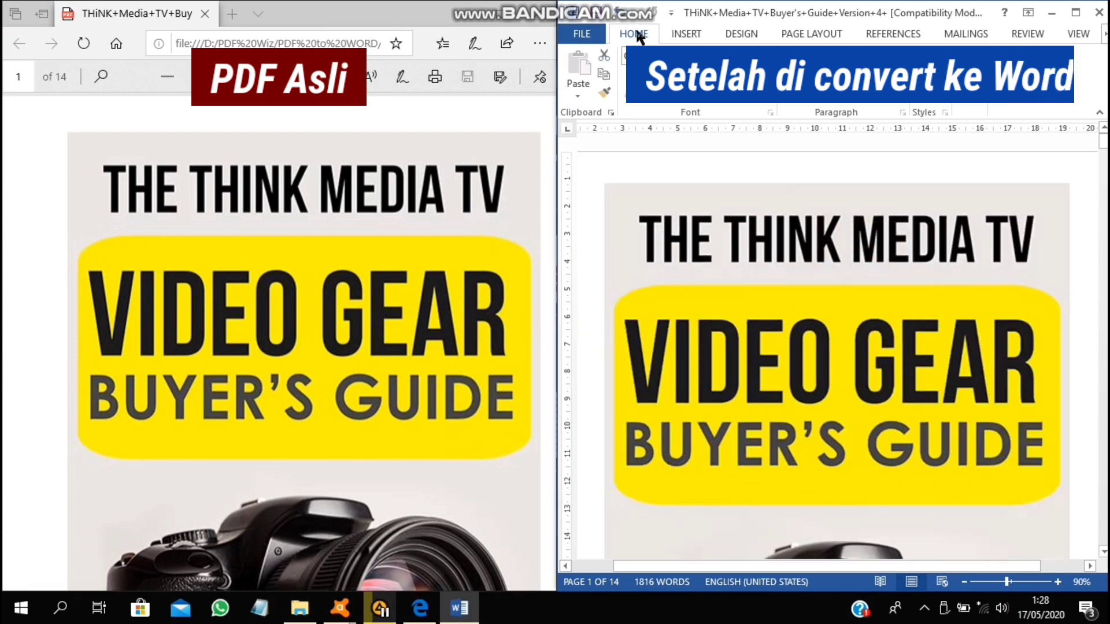
# - Compare the Think Media TV logo and the list of guide sections on page 2 of the PDF and the Word document
pyautogui.scroll(-3, 832, 358)
pyautogui.scroll(-10, 255, 426)
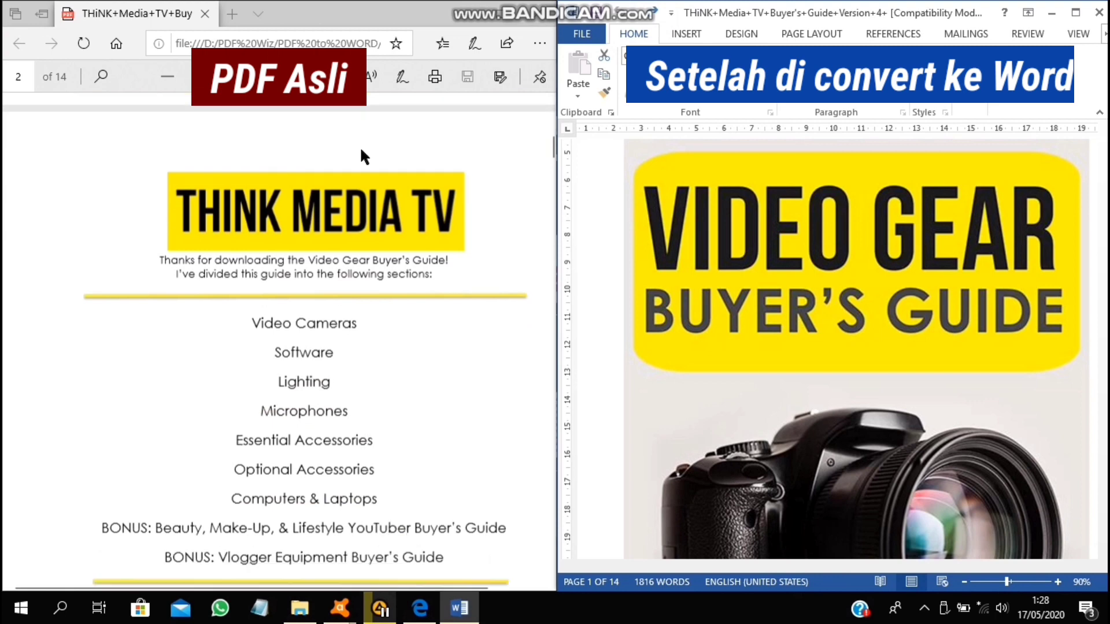
pyautogui.scroll(-1, 364, 156)
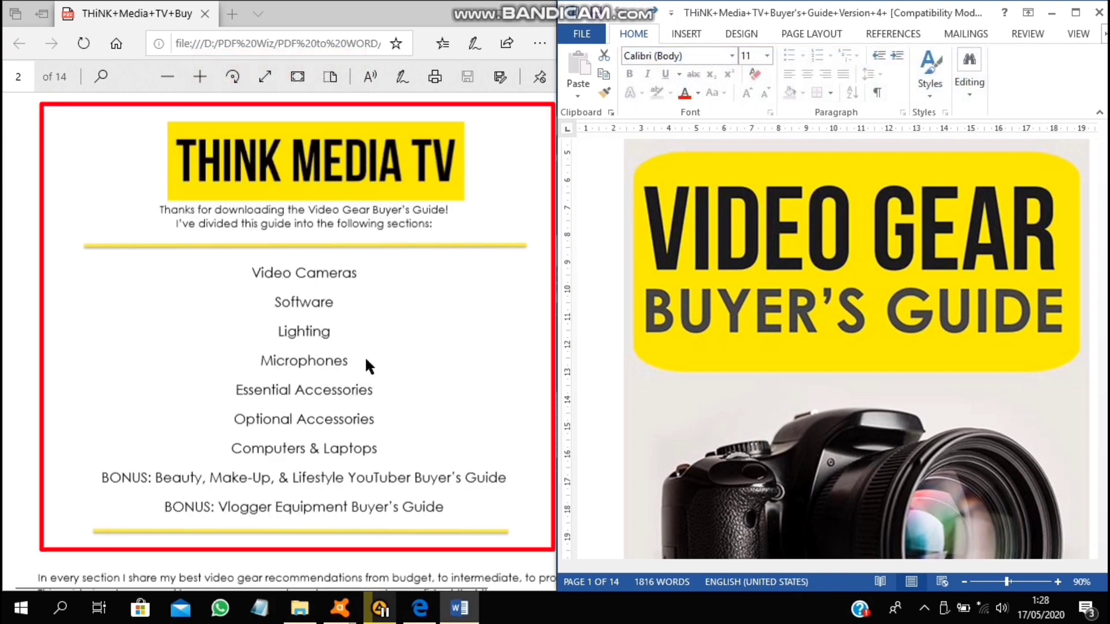
pyautogui.scroll(-10, 904, 322)
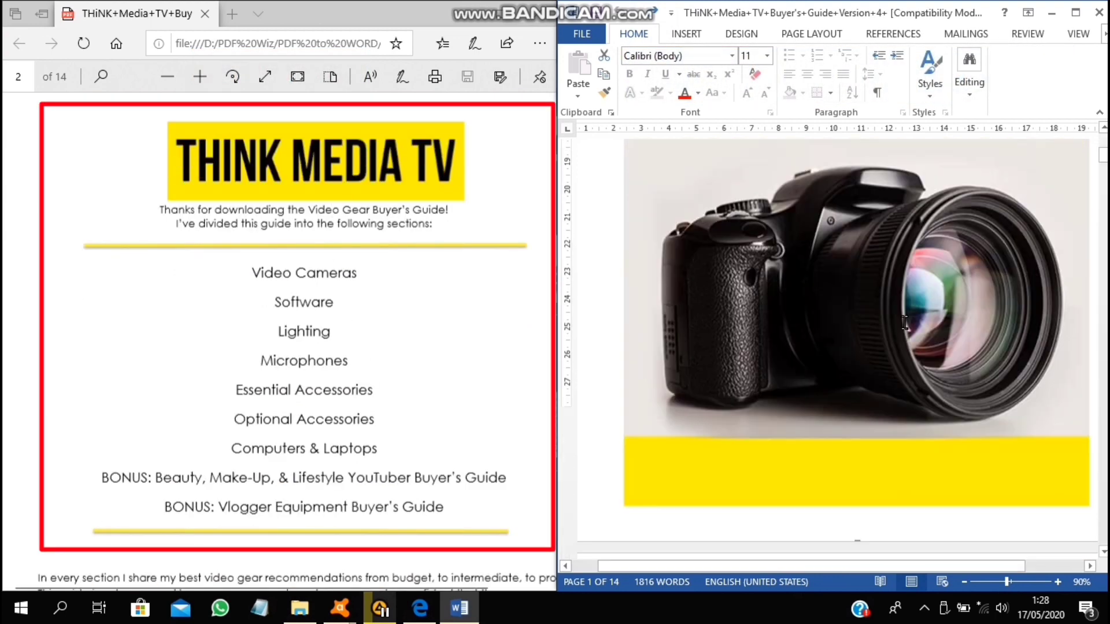
pyautogui.scroll(-2, 904, 323)
pyautogui.scroll(-4, 843, 330)
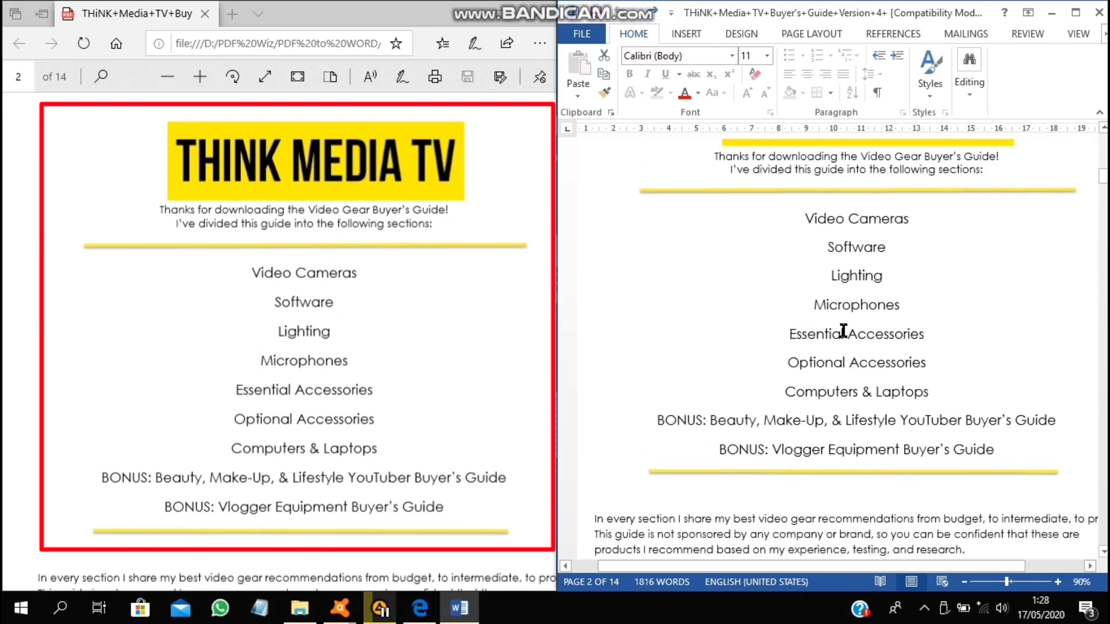
pyautogui.scroll(2, 843, 331)
pyautogui.scroll(2, 843, 331)
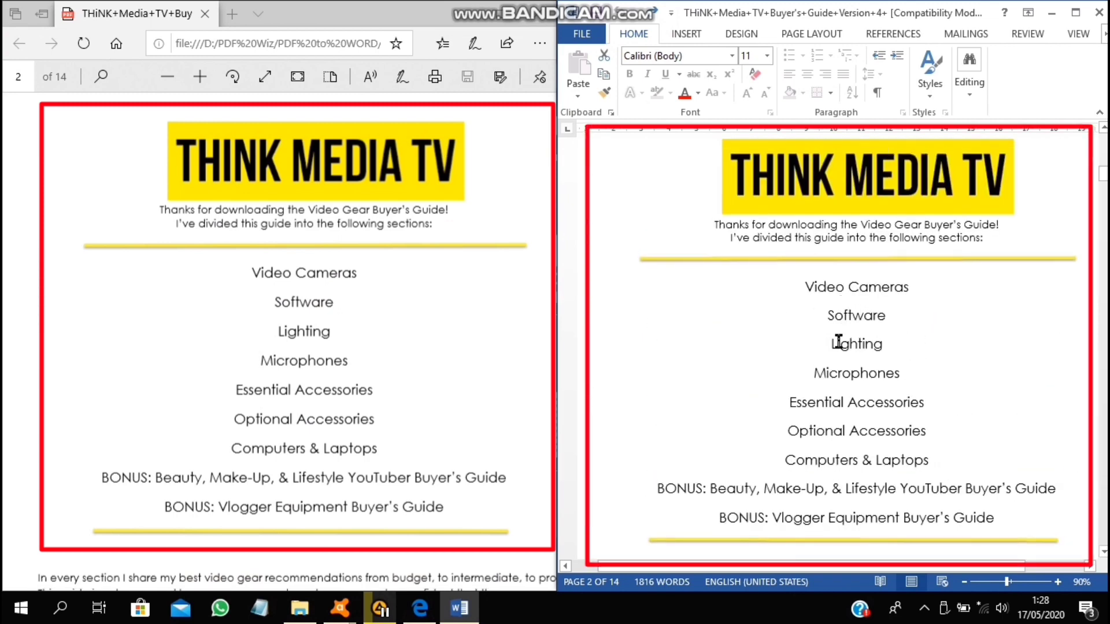
# - Compare the Video Cameras and Editing Software pages in the PDF and the Word document
pyautogui.scroll(-4, 854, 366)
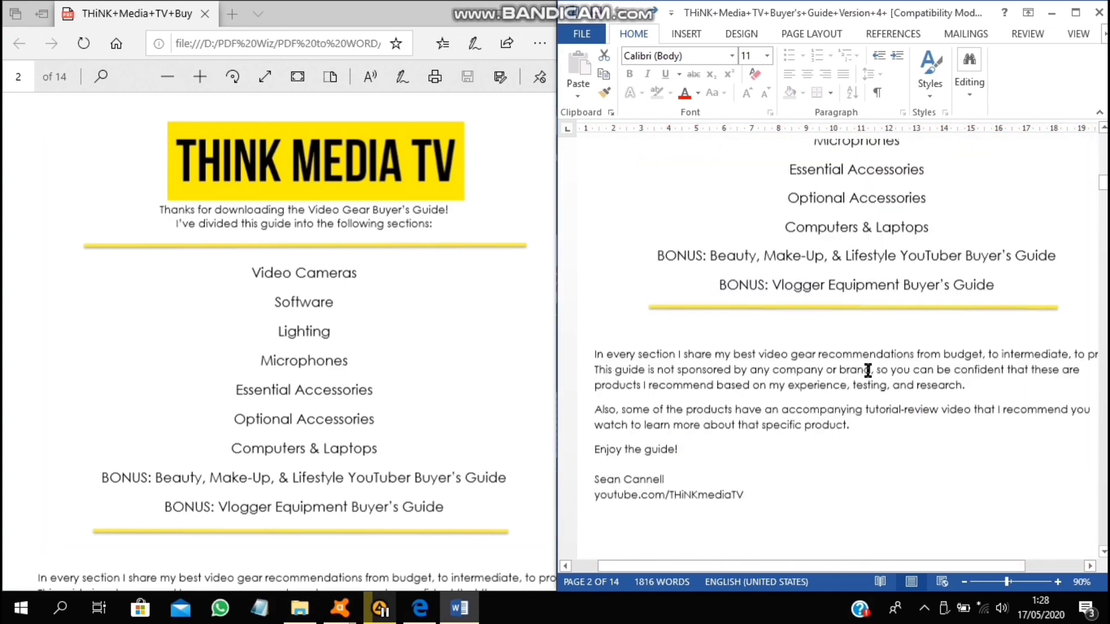
pyautogui.scroll(-7, 844, 364)
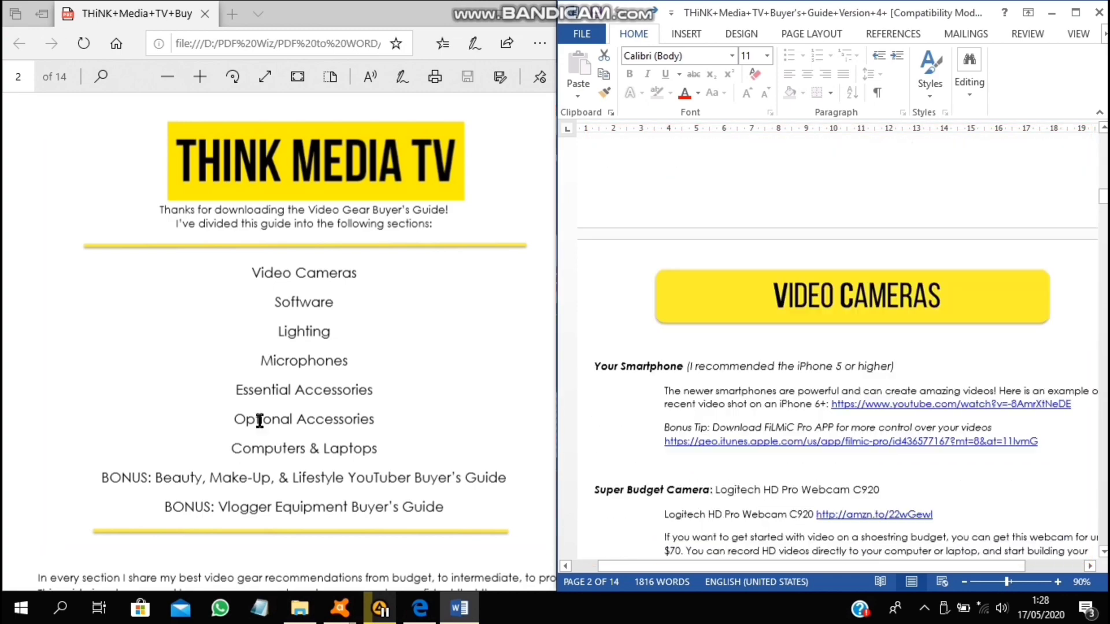
pyautogui.scroll(-5, 843, 364)
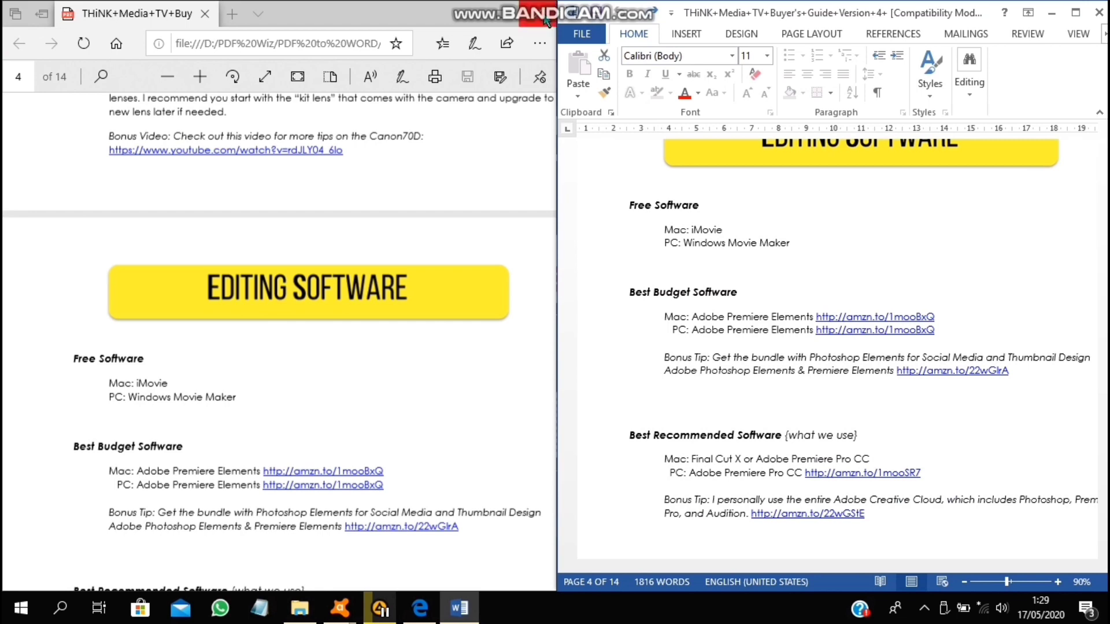
# - Close both buyer's guide files and open the report-2019-cybersecurity-predictions-en PDF and its Word version side by side
pyautogui.click(547, 19)
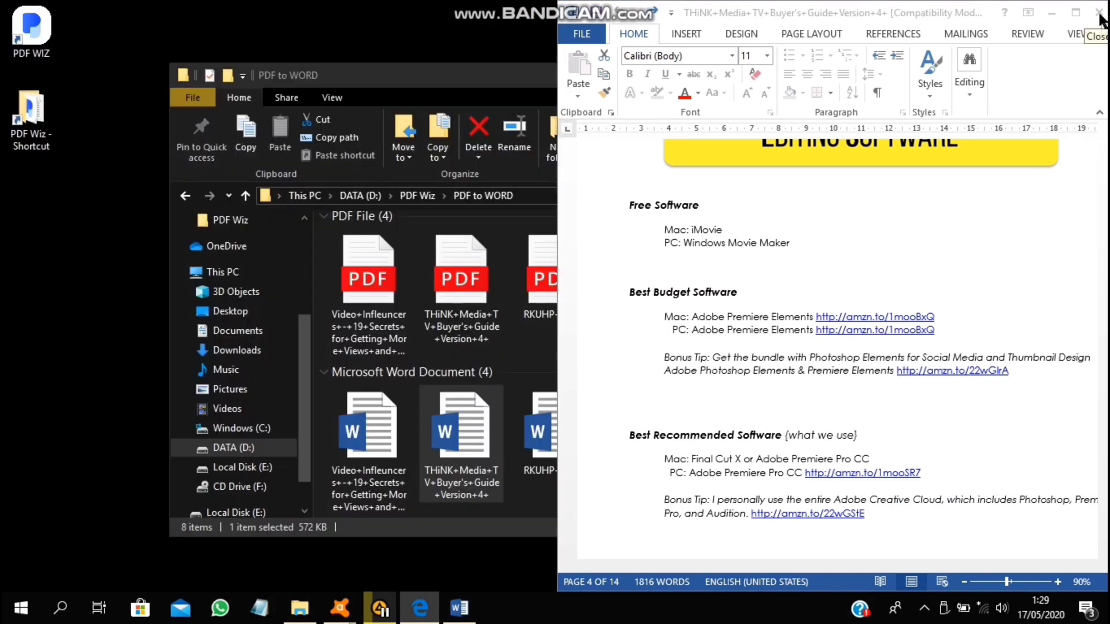
pyautogui.click(1099, 15)
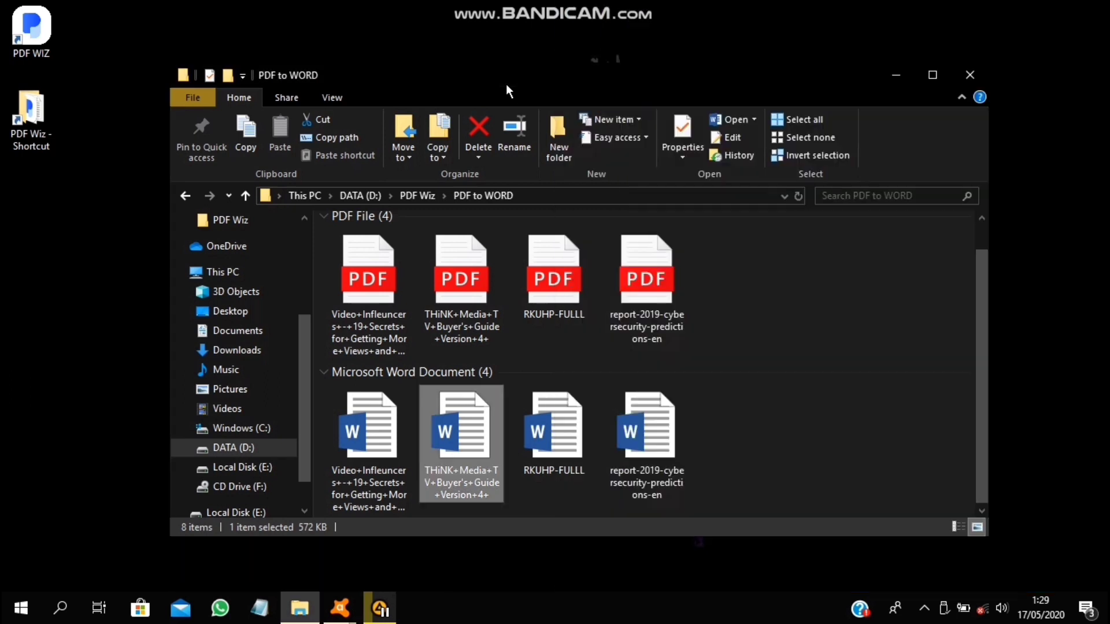
pyautogui.click(782, 261)
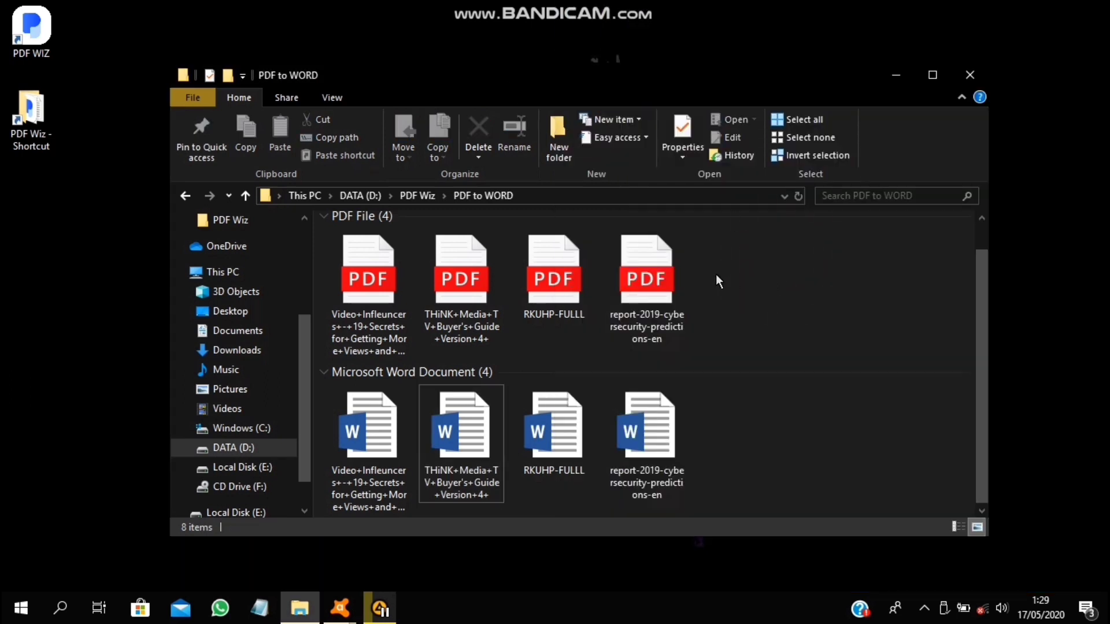
pyautogui.click(649, 281)
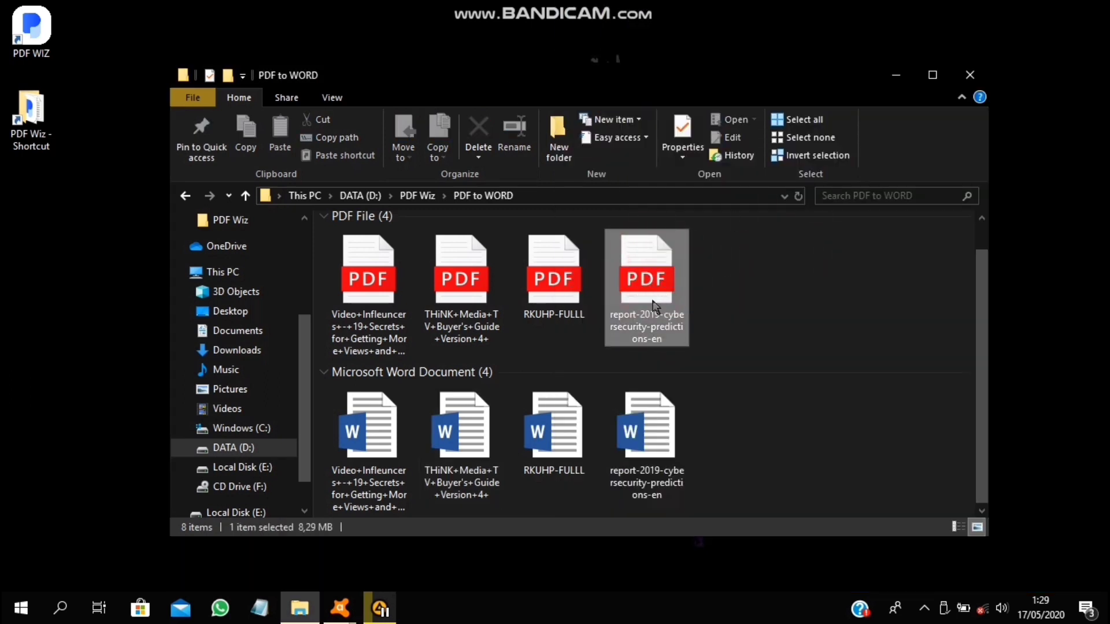
pyautogui.doubleClick(666, 446)
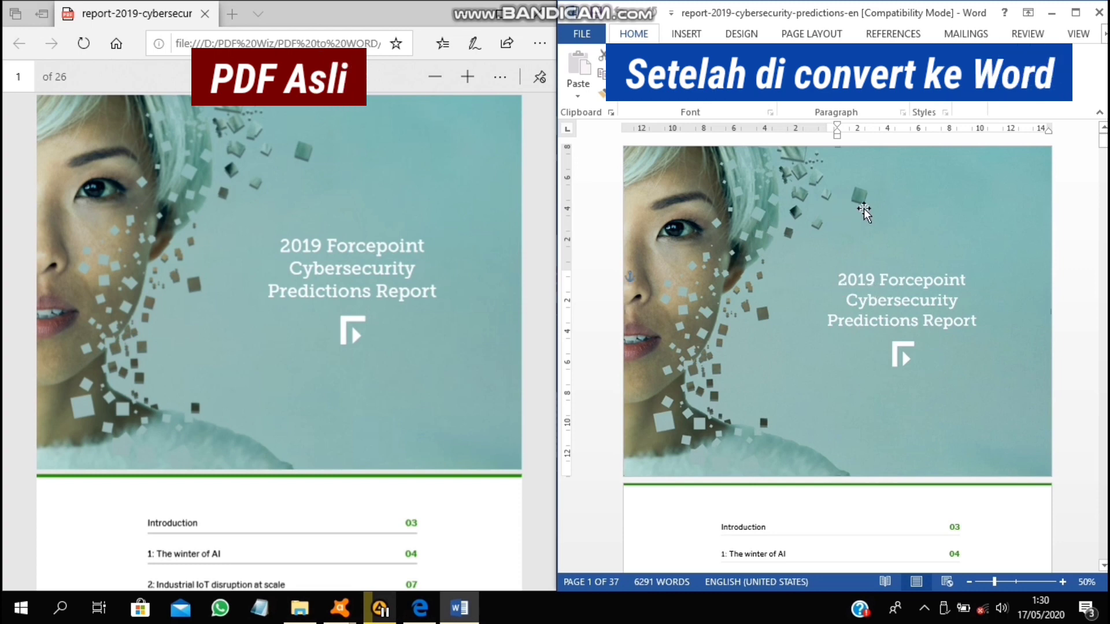
# - Try moving the cover photo of the cybersecurity report in the Word document, and undo the move
pyautogui.moveTo(906, 188); pyautogui.dragTo(806, 243)
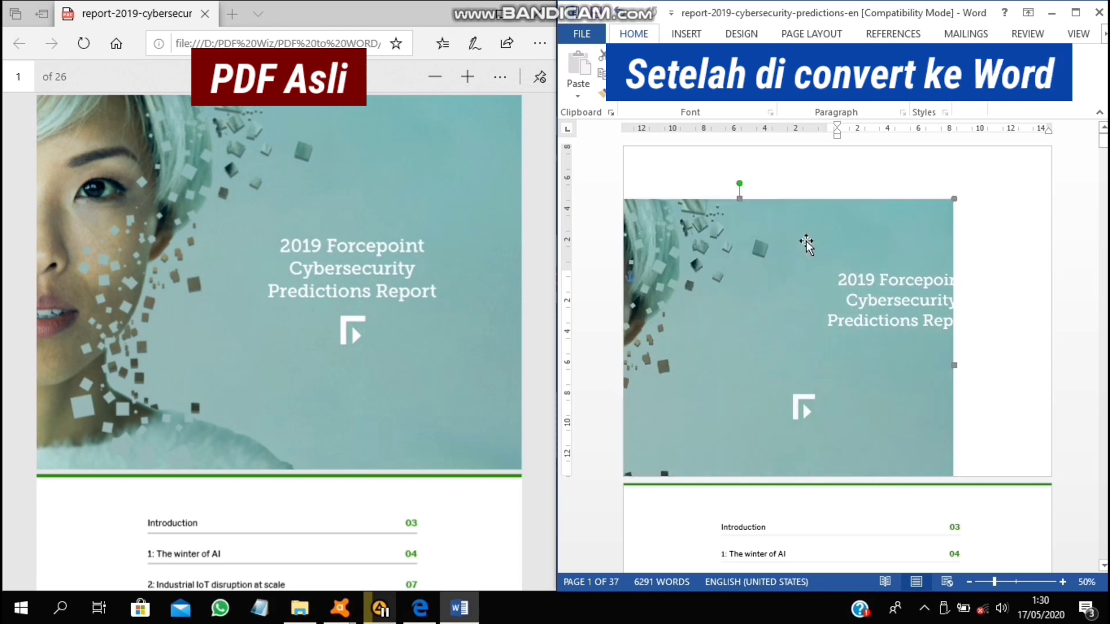
pyautogui.hotkey('ctrl', 'z')
# - Replace "orce" in the Word cover title's "Forcepoint" with the test letters BHUBHBHUBUHBUH, and delete the last few of them
pyautogui.moveTo(842, 278); pyautogui.dragTo(923, 317)
pyautogui.click(918, 317)
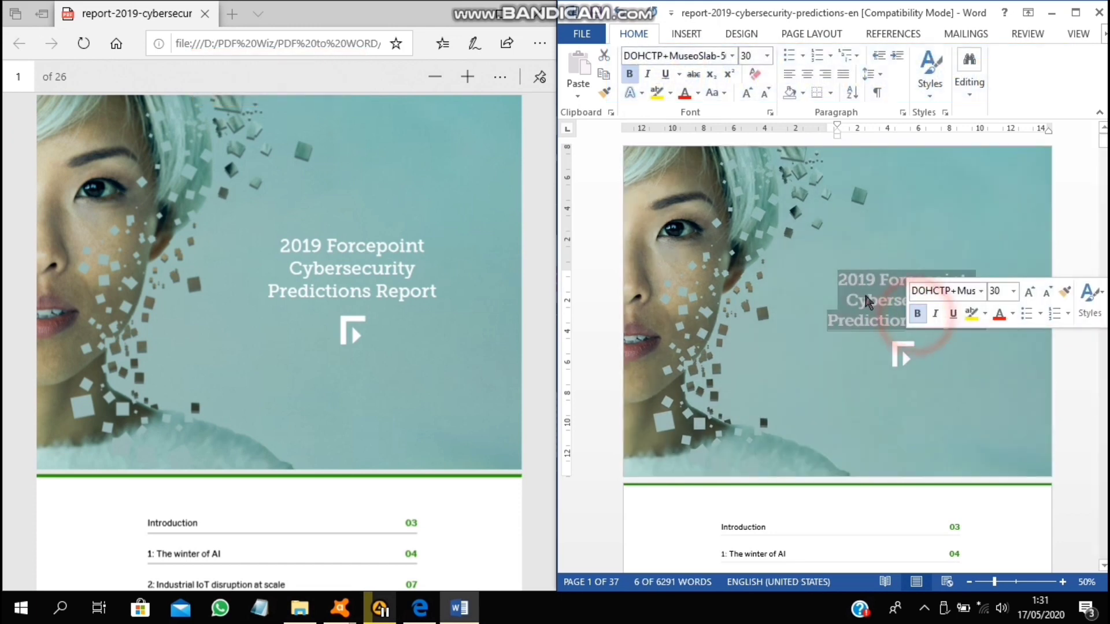
pyautogui.click(880, 283)
pyautogui.press('Right')
pyautogui.press('Right')
pyautogui.press('Right')
pyautogui.press('Right')
pyautogui.press('Right')
pyautogui.press('BackSpace')
pyautogui.press('BackSpace')
pyautogui.press('BackSpace')
pyautogui.press('BackSpace')
pyautogui.write('BHUBHBHUBUHBUH')
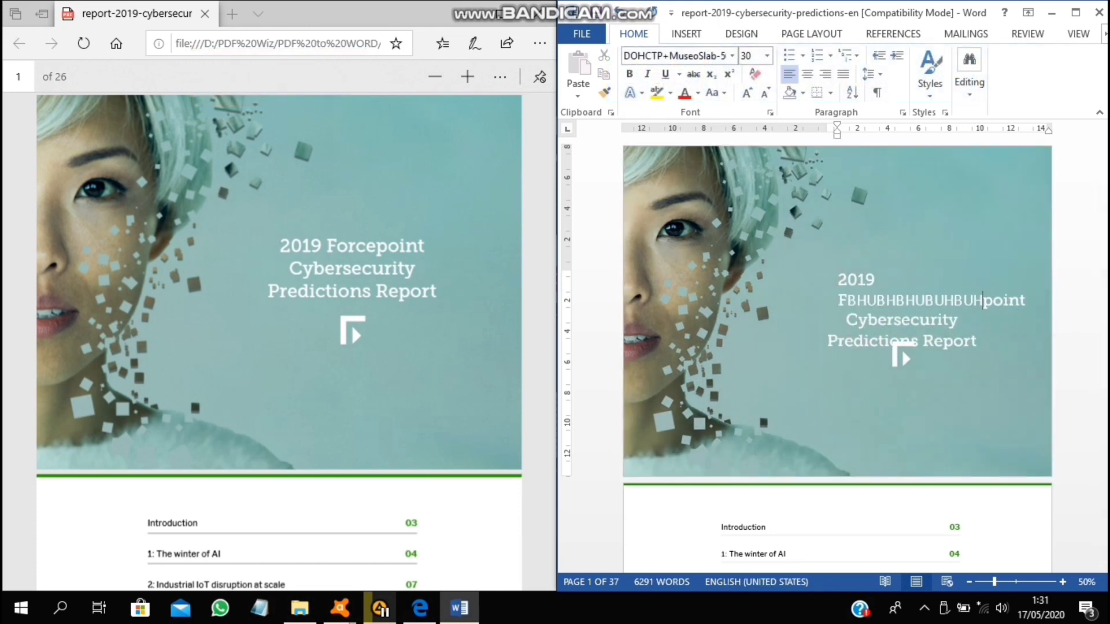
pyautogui.press('BackSpace')
pyautogui.press('BackSpace')
pyautogui.press('BackSpace')
# - Compare the report's table of contents in both documents, checking that the Word entry "Industrial IoT disruption at scale" is selectable text
pyautogui.scroll(-3, 790, 408)
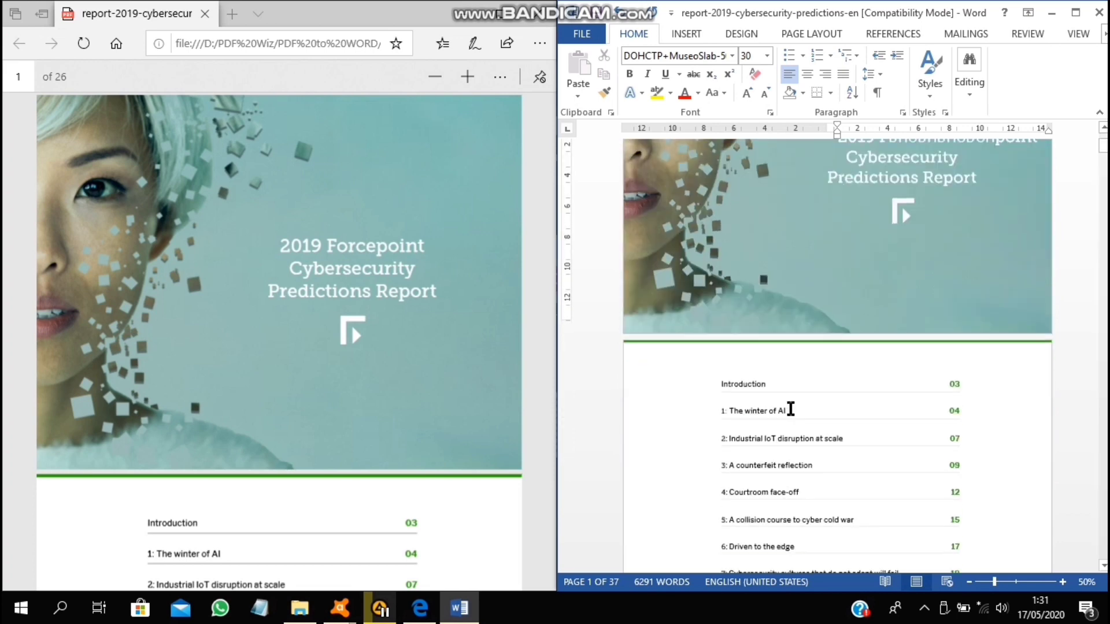
pyautogui.scroll(-4, 792, 393)
pyautogui.click(733, 289)
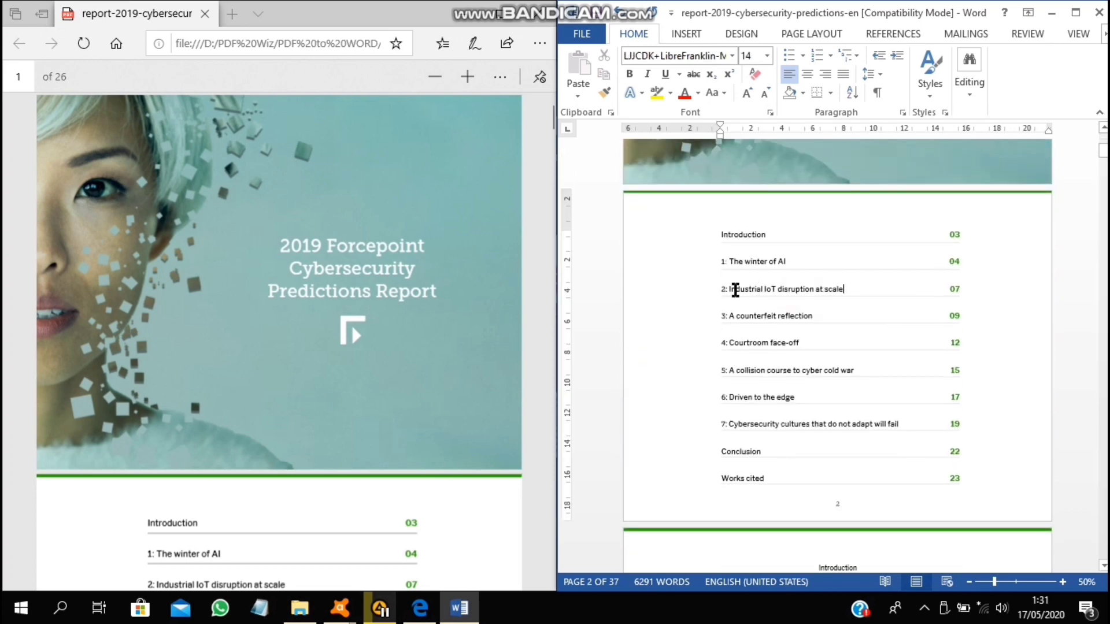
pyautogui.moveTo(788, 284); pyautogui.dragTo(837, 295)
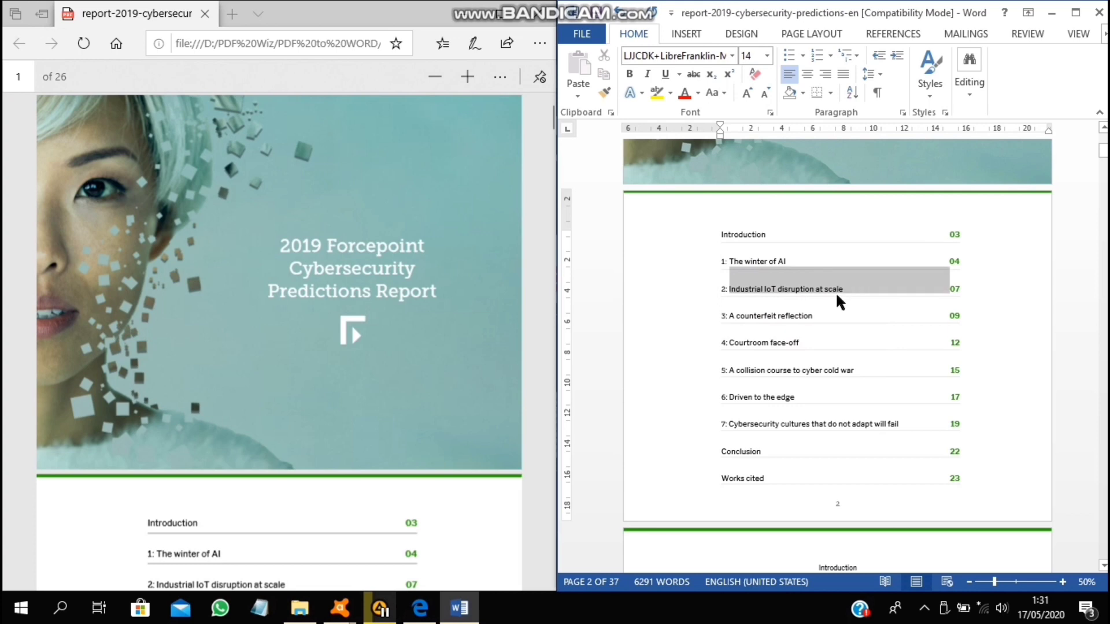
pyautogui.scroll(-5, 314, 341)
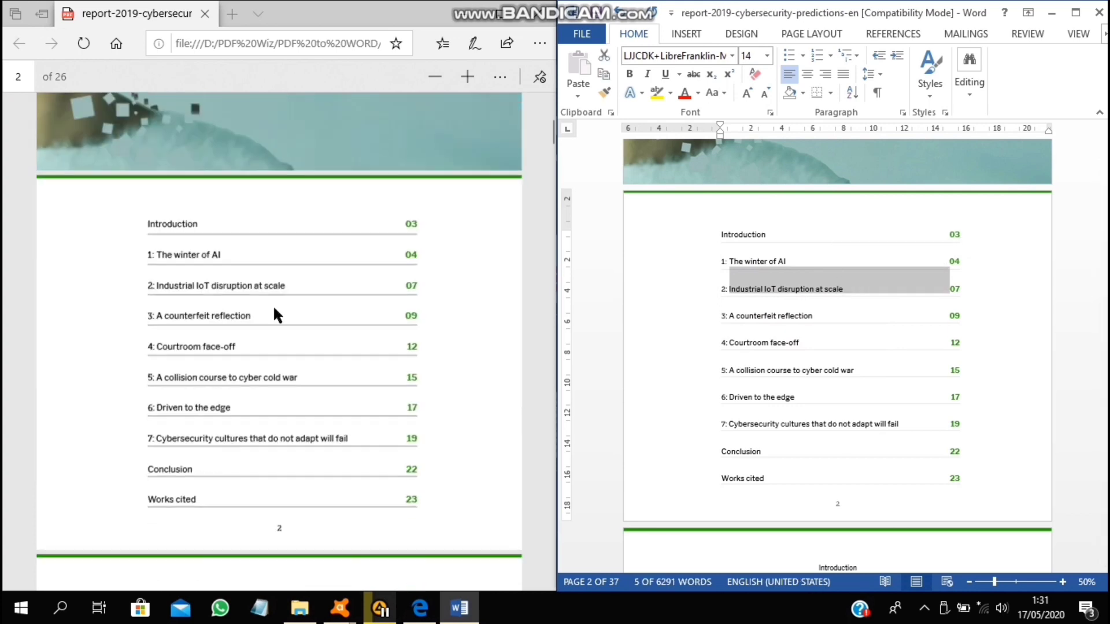
pyautogui.click(779, 322)
pyautogui.click(789, 326)
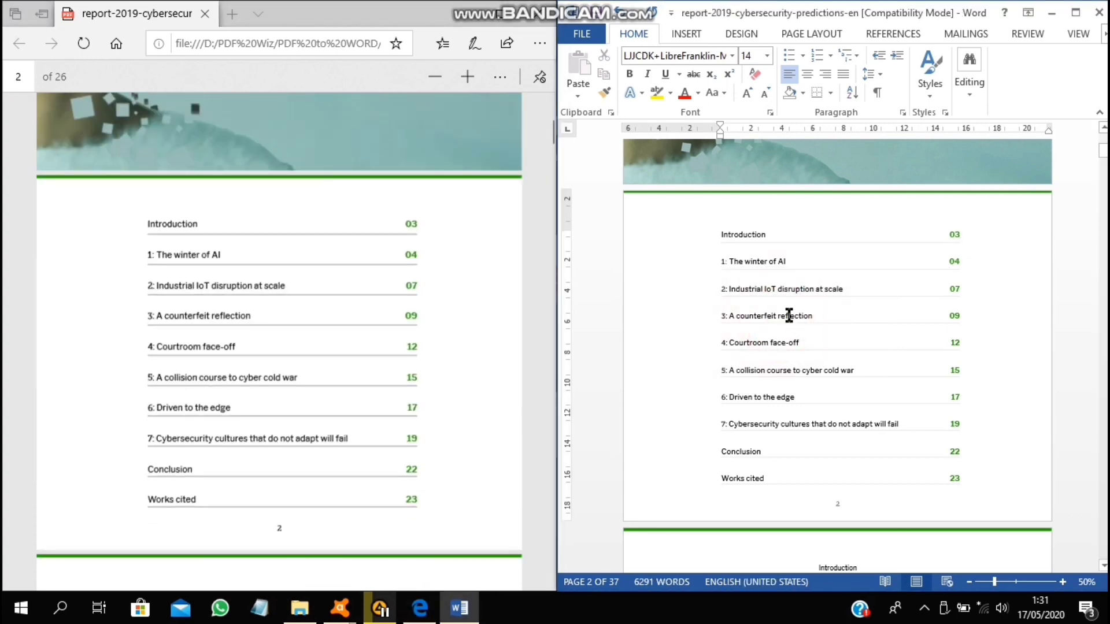
pyautogui.scroll(-10, 789, 316)
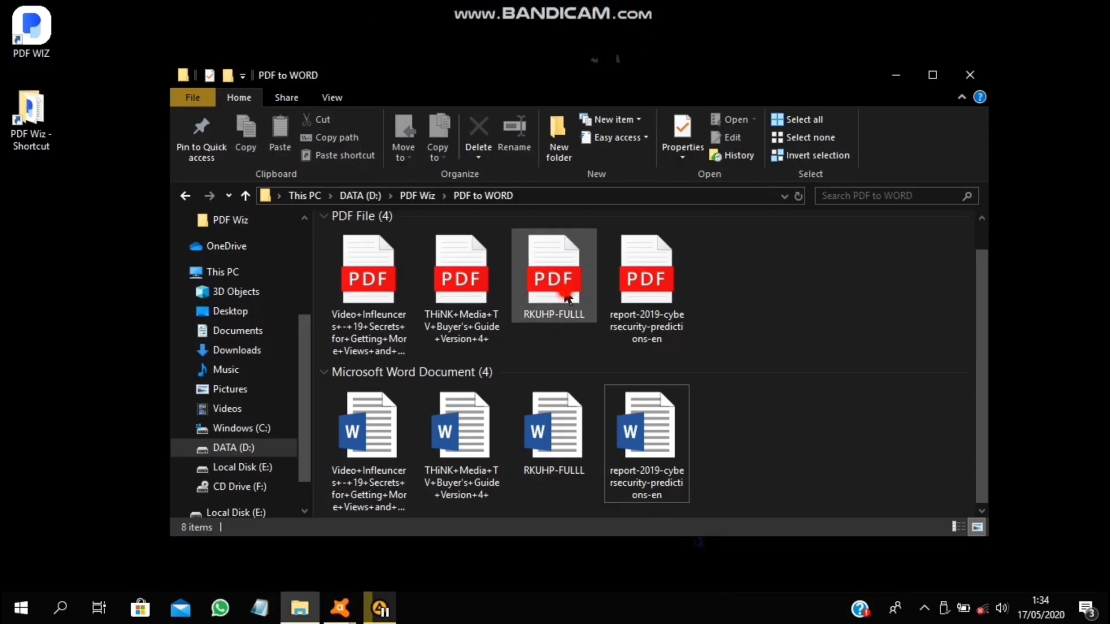
# - Open the RKUHP-FULLL PDF and its Word version, and compare the cover and the Menimbang text in both
pyautogui.click(566, 297)
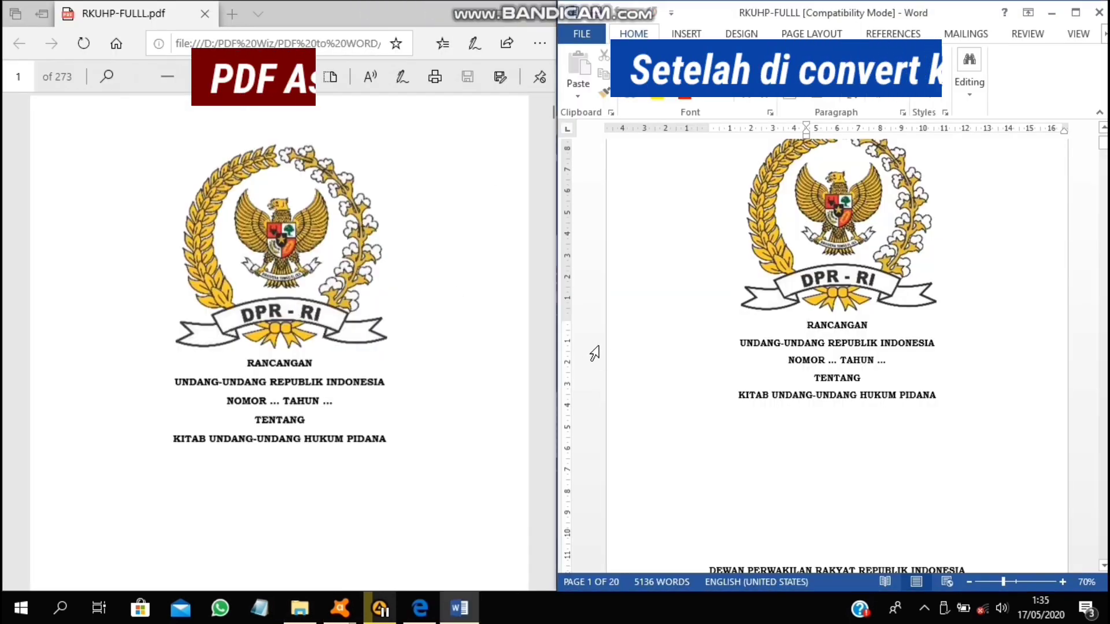
pyautogui.scroll(-5, 311, 392)
pyautogui.scroll(-1, 807, 336)
pyautogui.scroll(-20, 807, 337)
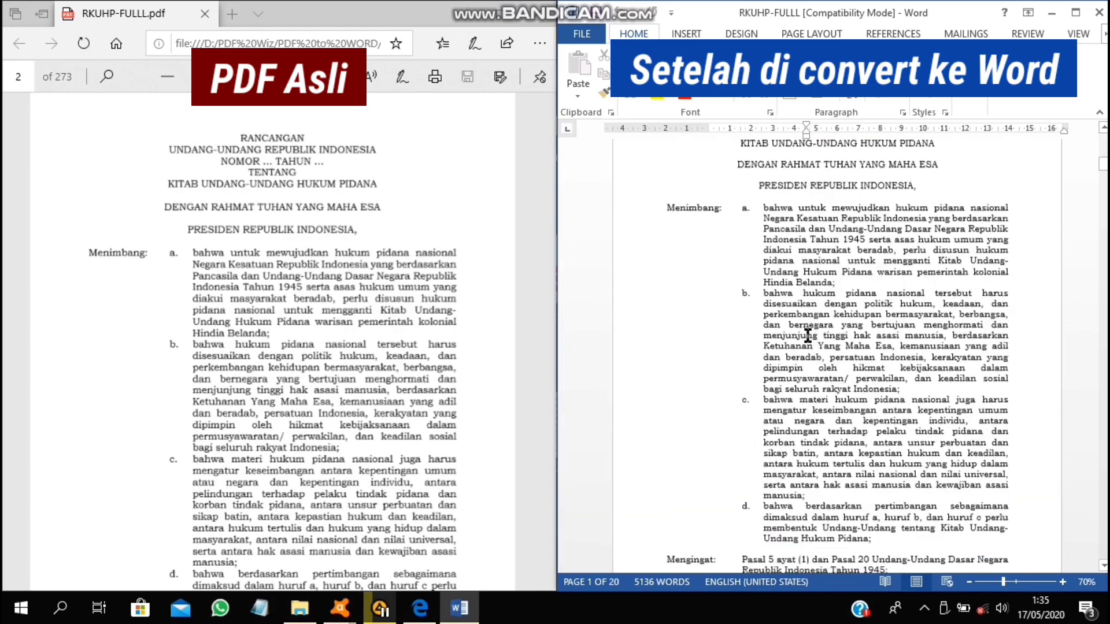
pyautogui.scroll(-10, 807, 337)
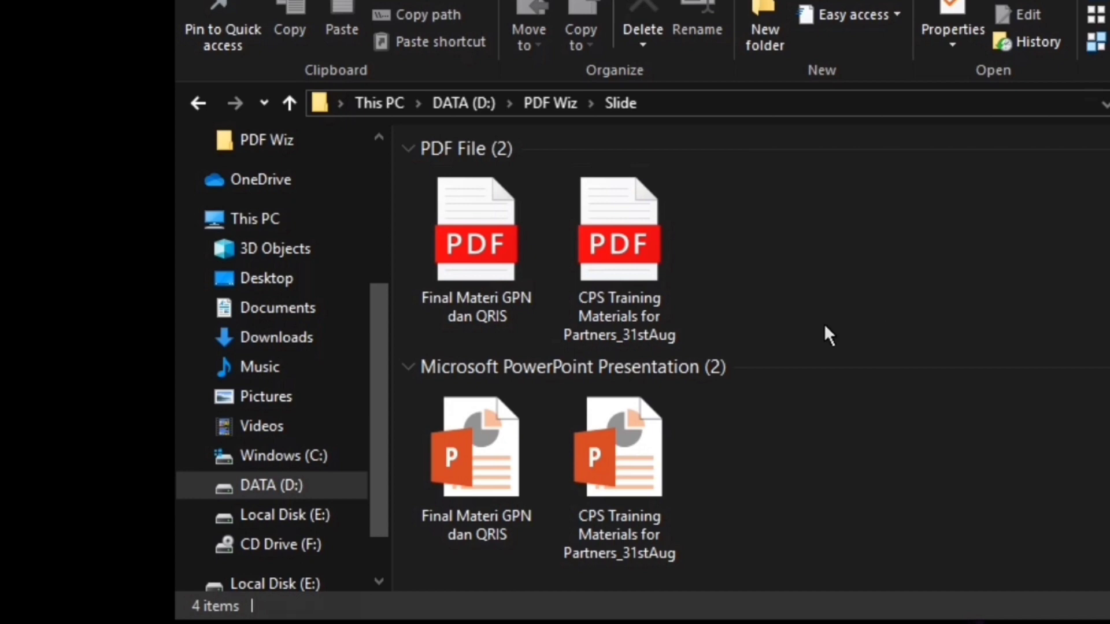
# - Try moving the background picture on the first slide of the converted GPN presentation, and put it back in place
pyautogui.moveTo(756, 255); pyautogui.dragTo(422, 255)
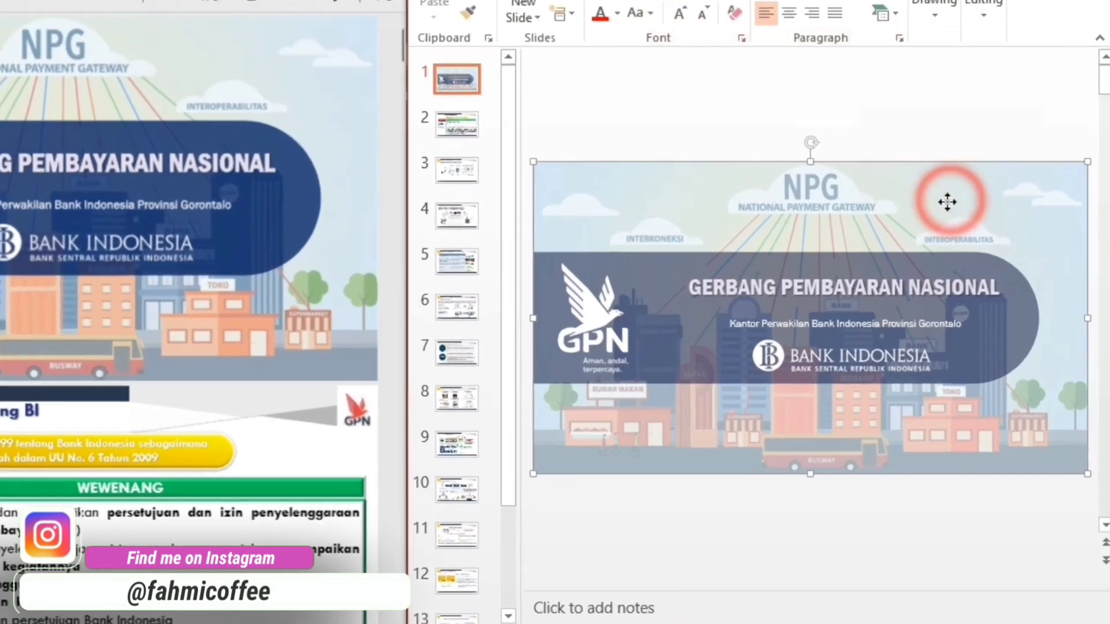
pyautogui.moveTo(984, 242); pyautogui.dragTo(958, 261)
pyautogui.moveTo(876, 203); pyautogui.dragTo(934, 176)
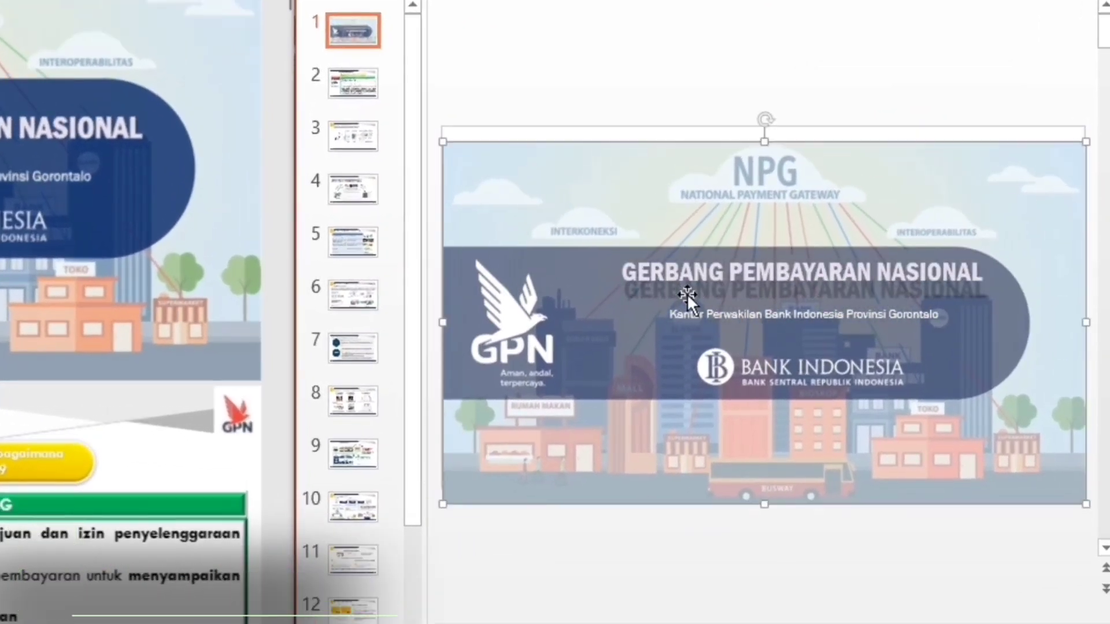
pyautogui.moveTo(803, 182); pyautogui.dragTo(809, 159)
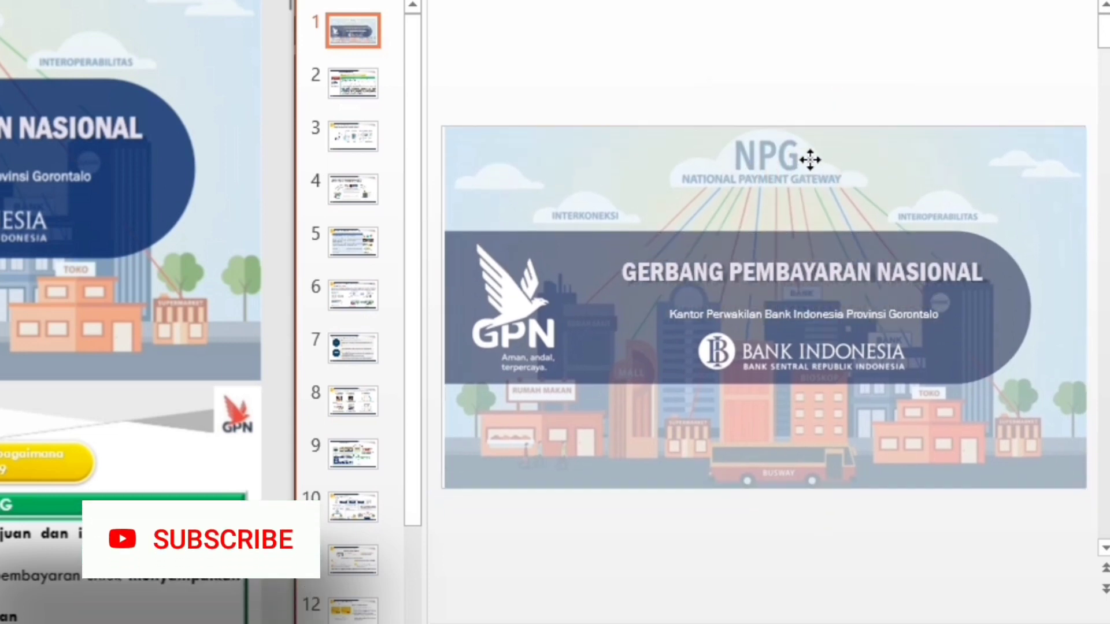
# - Replace the first slide's title with TECH COFFEE, and shift the subtitle line below it slightly to the left
pyautogui.click(884, 275)
pyautogui.tripleClick(965, 273)
pyautogui.write('TECH')
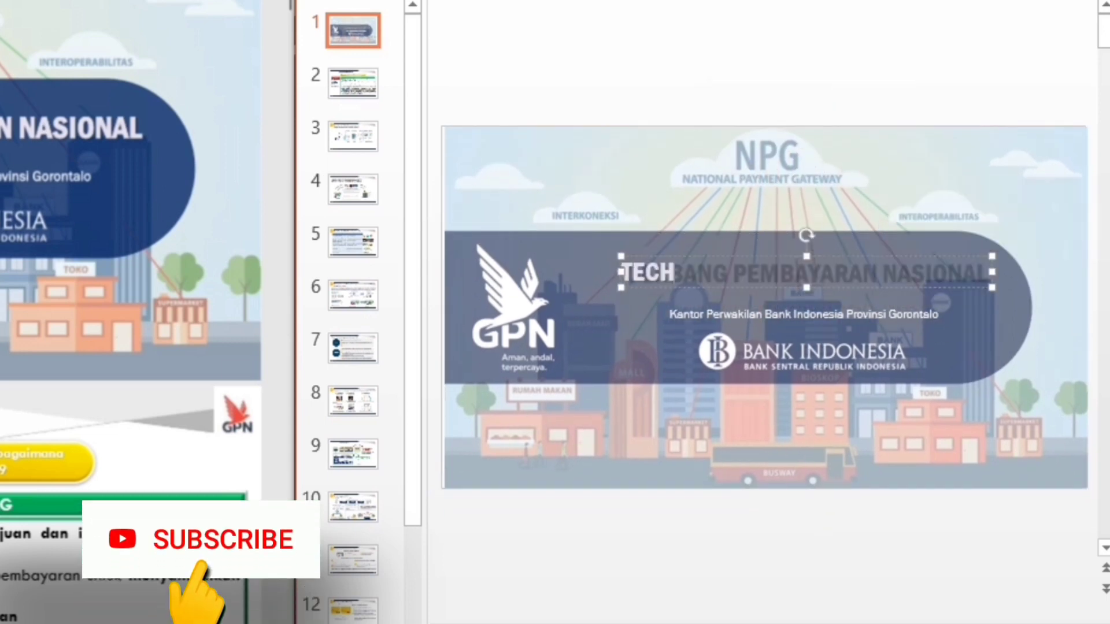
pyautogui.write(' COFFEE')
pyautogui.click(834, 361)
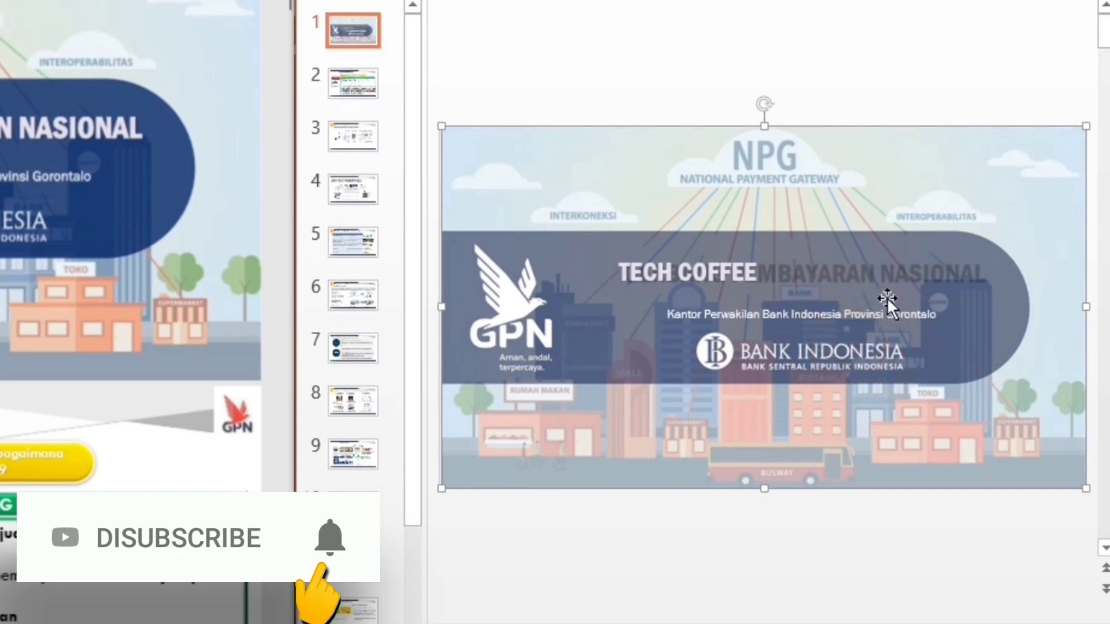
pyautogui.click(872, 307)
pyautogui.moveTo(872, 307); pyautogui.dragTo(837, 301)
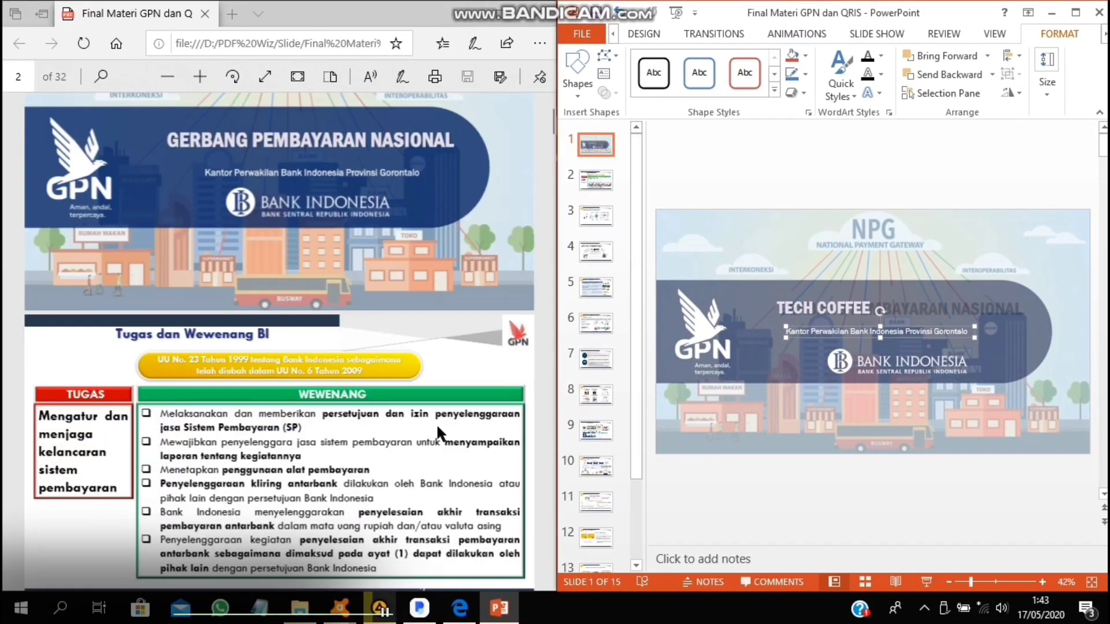
# - Compare slides 2 to 7 of the converted GPN presentation with the matching pages of the original PDF
pyautogui.scroll(-3, 438, 427)
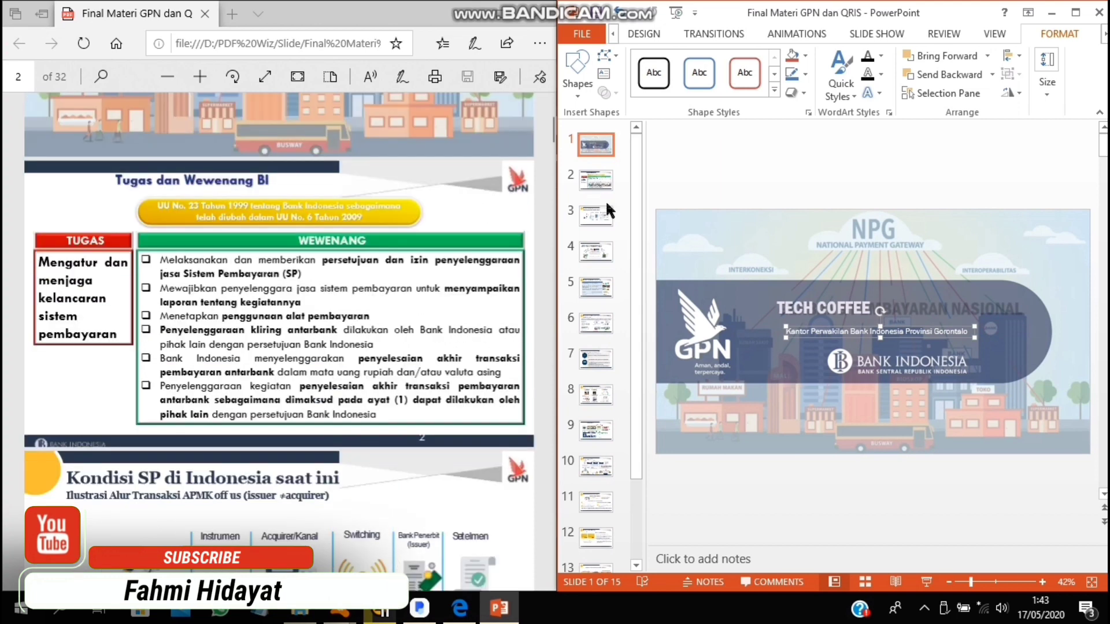
pyautogui.click(596, 180)
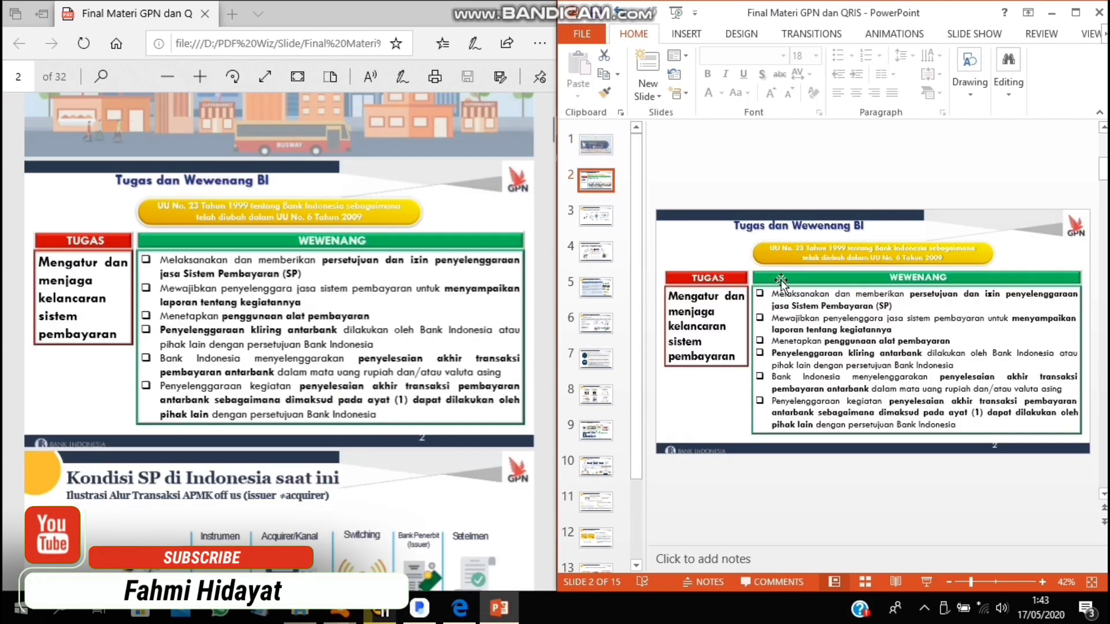
pyautogui.click(781, 281)
pyautogui.moveTo(1031, 231); pyautogui.dragTo(1012, 210)
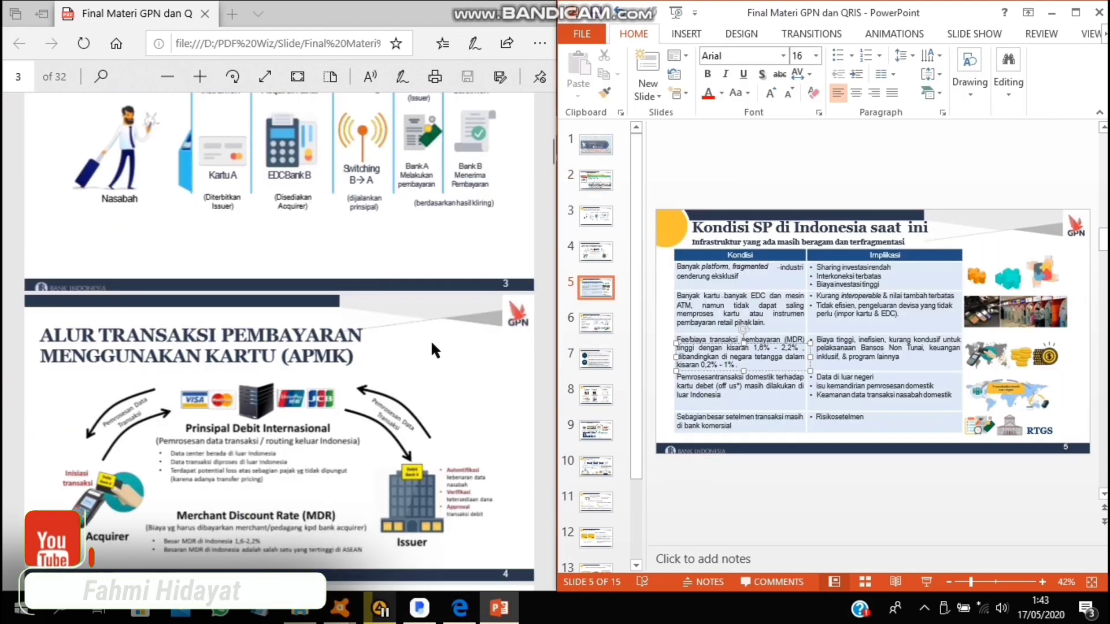
pyautogui.scroll(-5, 430, 338)
pyautogui.scroll(-3, 431, 340)
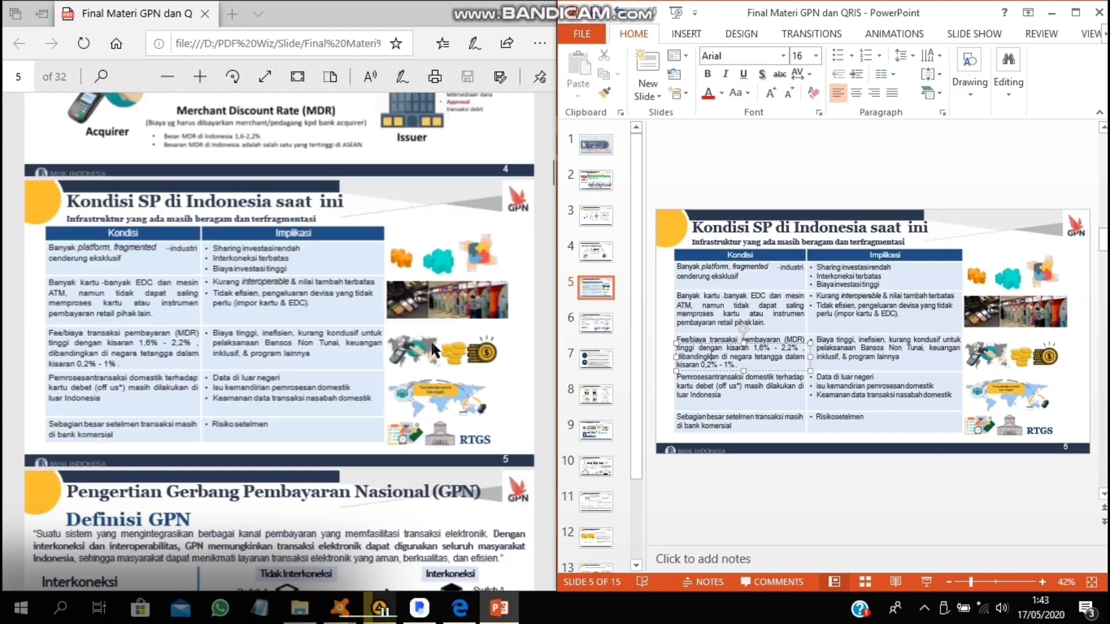
pyautogui.click(592, 329)
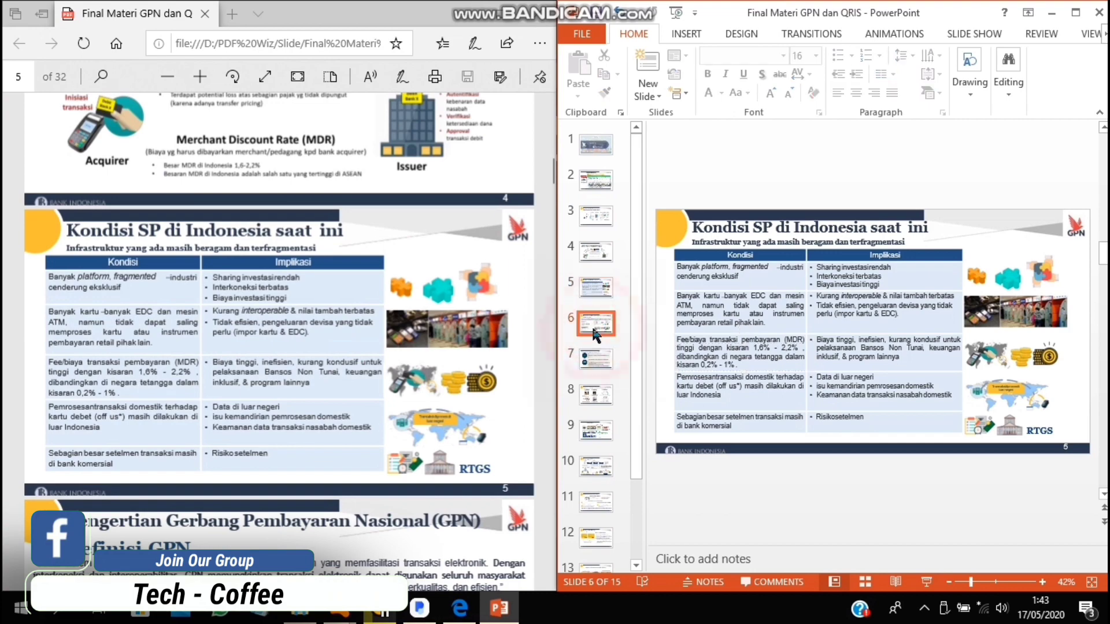
pyautogui.click(591, 363)
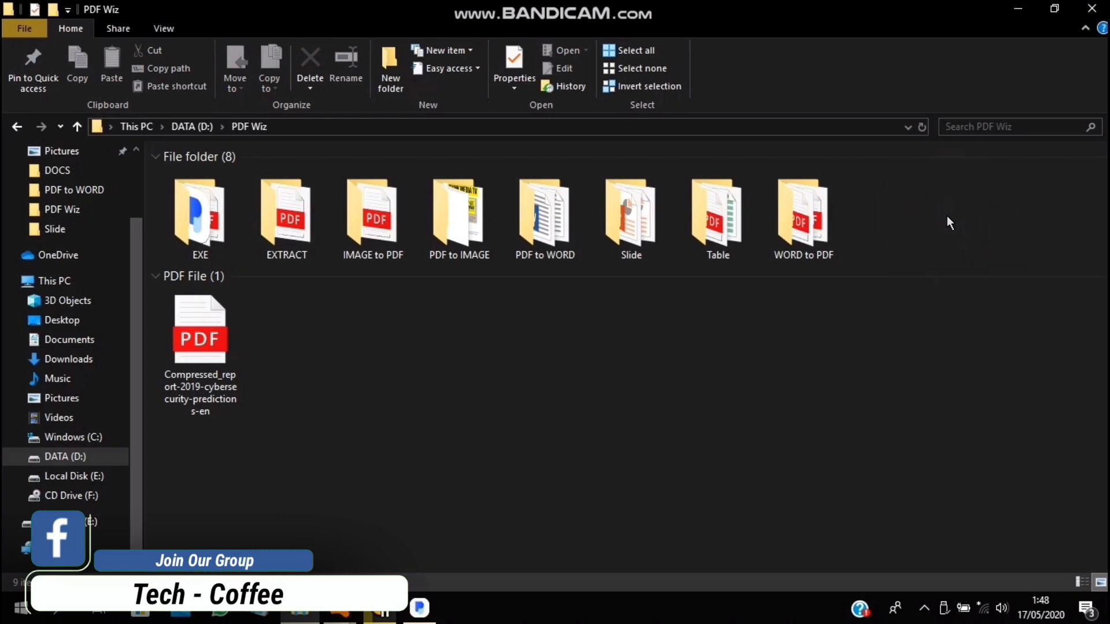
# - Open the PDF to WORD folder inside PDF Wiz and review its PDF originals and their Word versions
pyautogui.moveTo(956, 216); pyautogui.dragTo(277, 249)
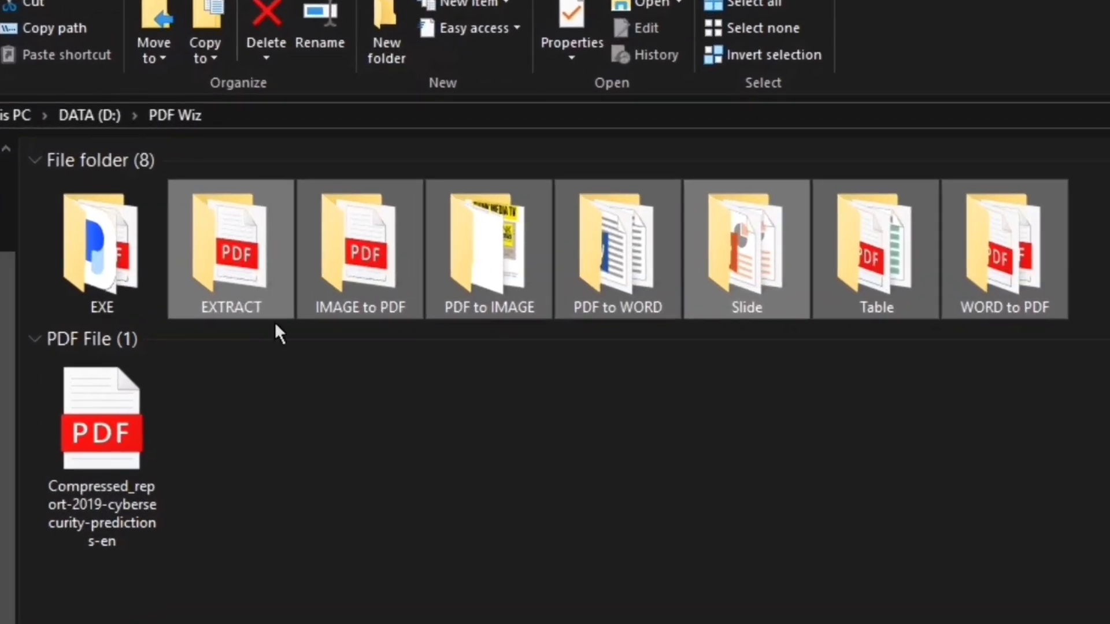
pyautogui.click(489, 474)
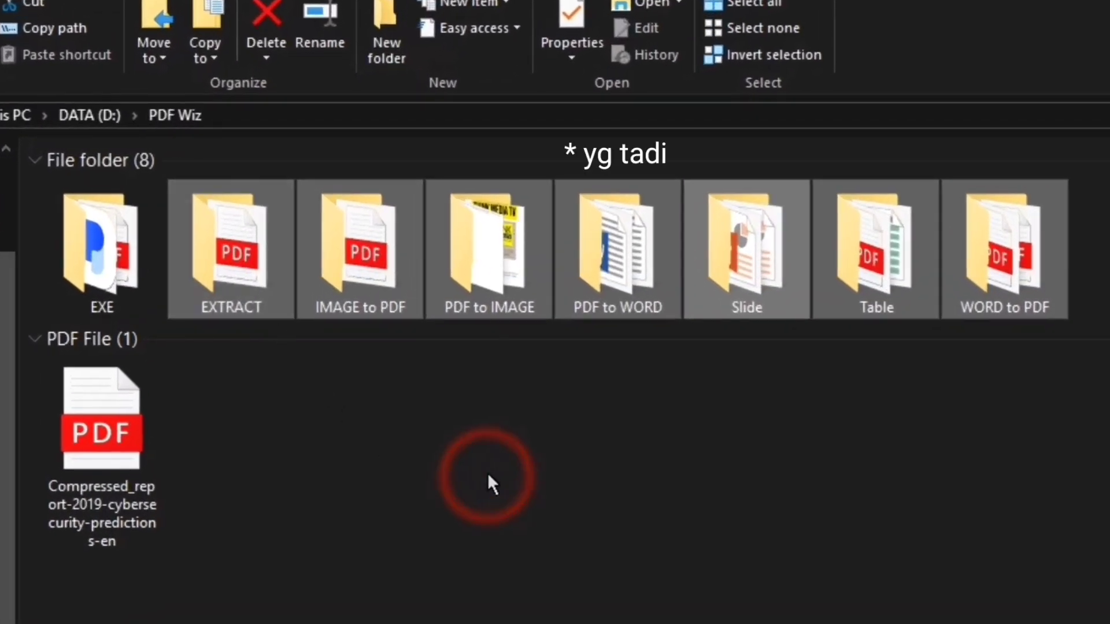
pyautogui.doubleClick(604, 254)
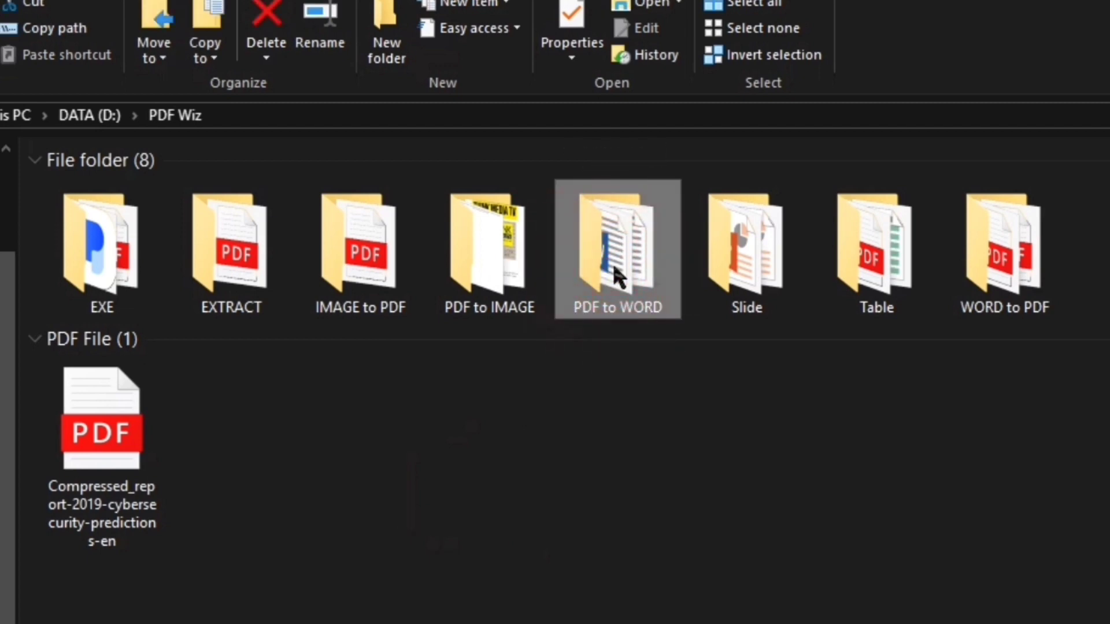
pyautogui.moveTo(639, 283); pyautogui.dragTo(64, 281)
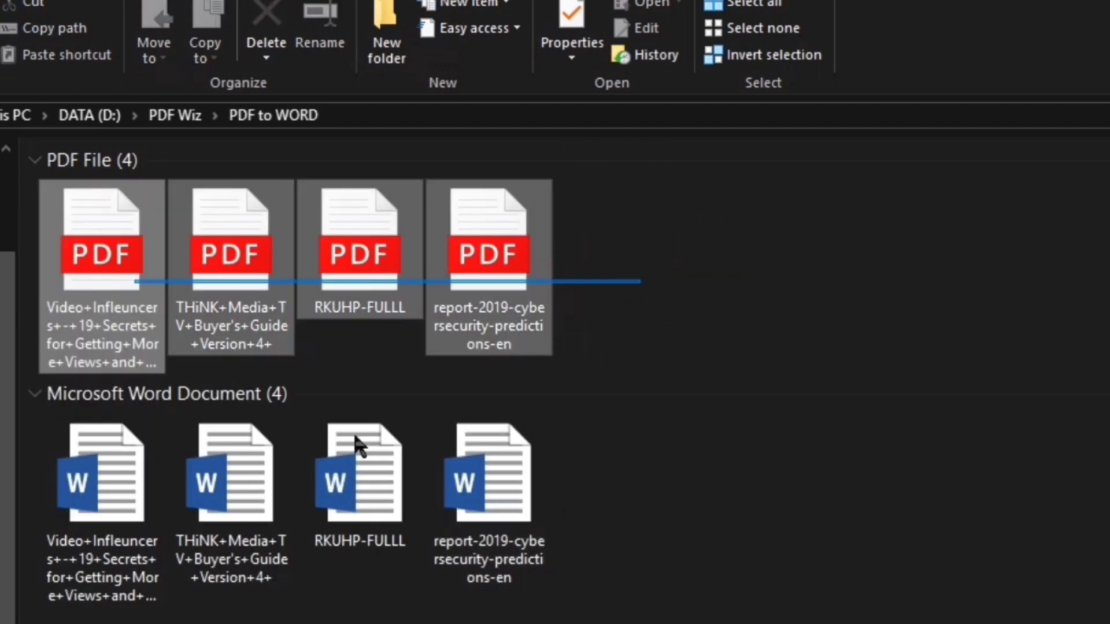
pyautogui.moveTo(606, 490); pyautogui.dragTo(73, 514)
# - Return to the PDF Wiz folder and look over the Slide, EXTRACT, IMAGE to PDF and PDF to IMAGE folders
pyautogui.click(745, 255)
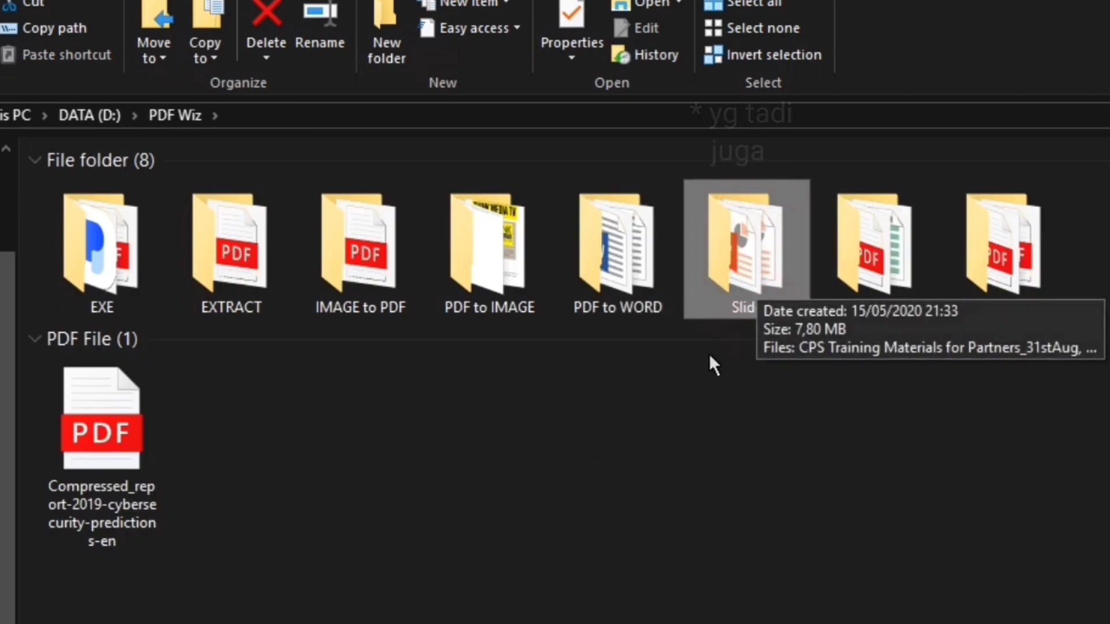
pyautogui.click(241, 271)
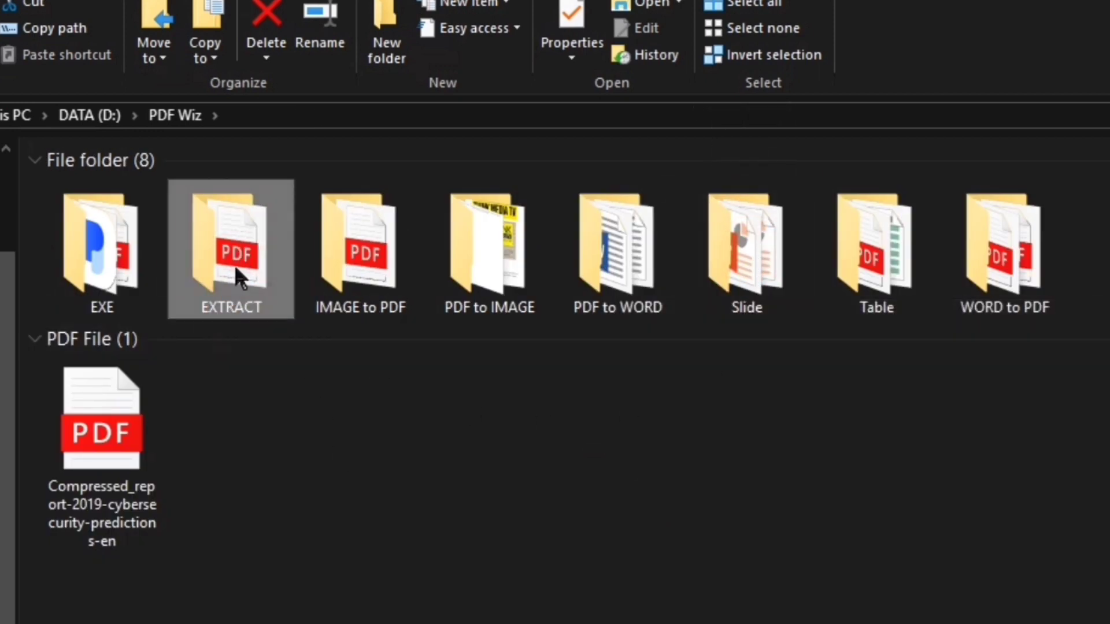
pyautogui.click(381, 251)
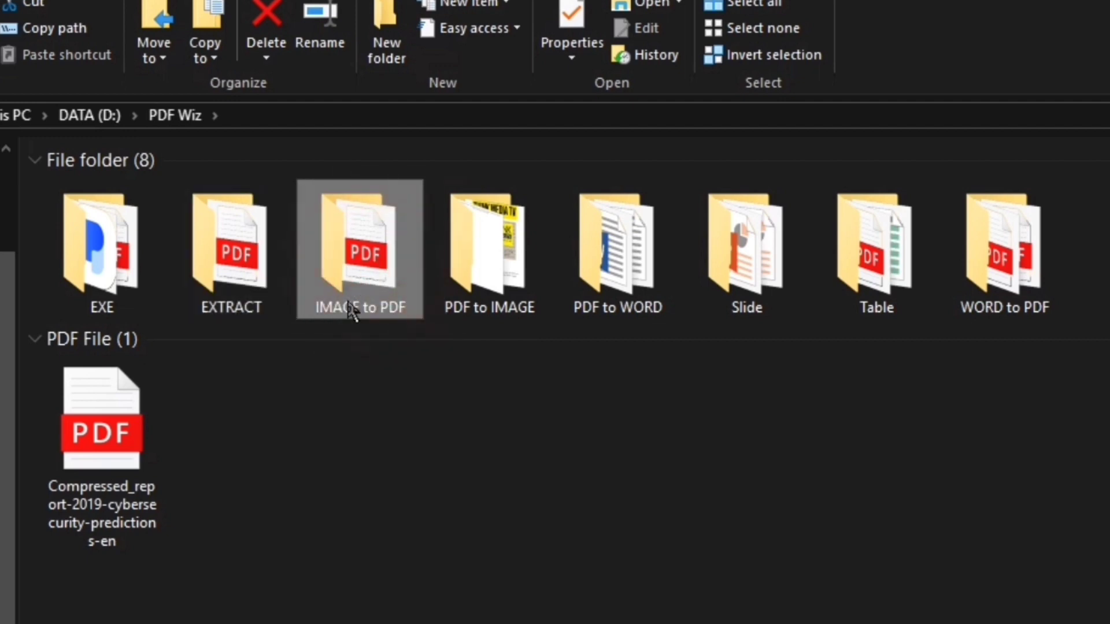
pyautogui.click(491, 312)
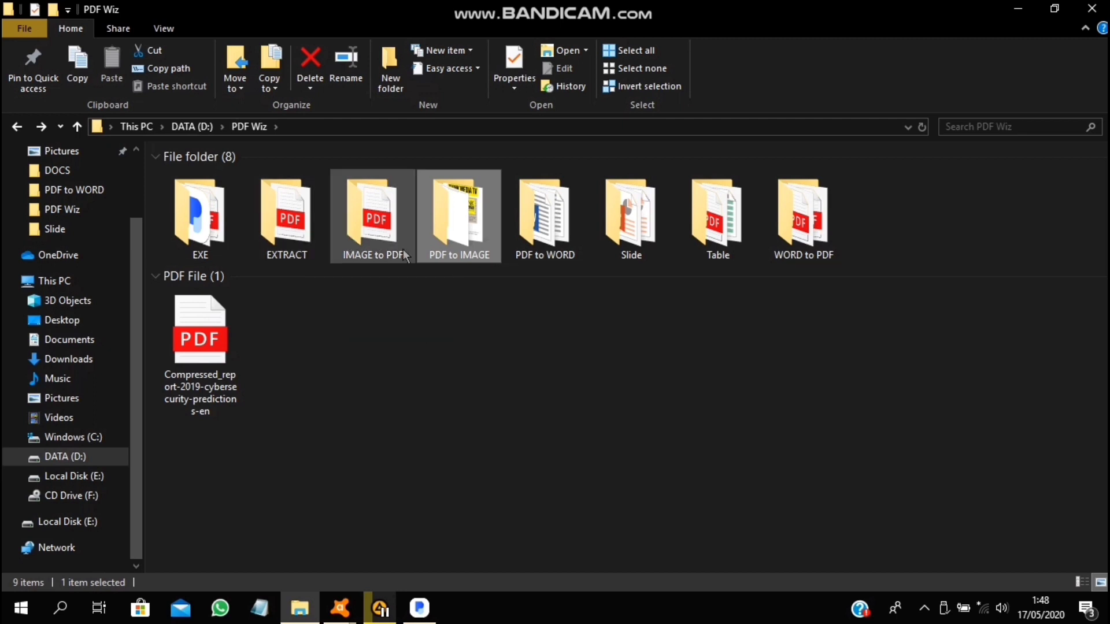
pyautogui.click(664, 362)
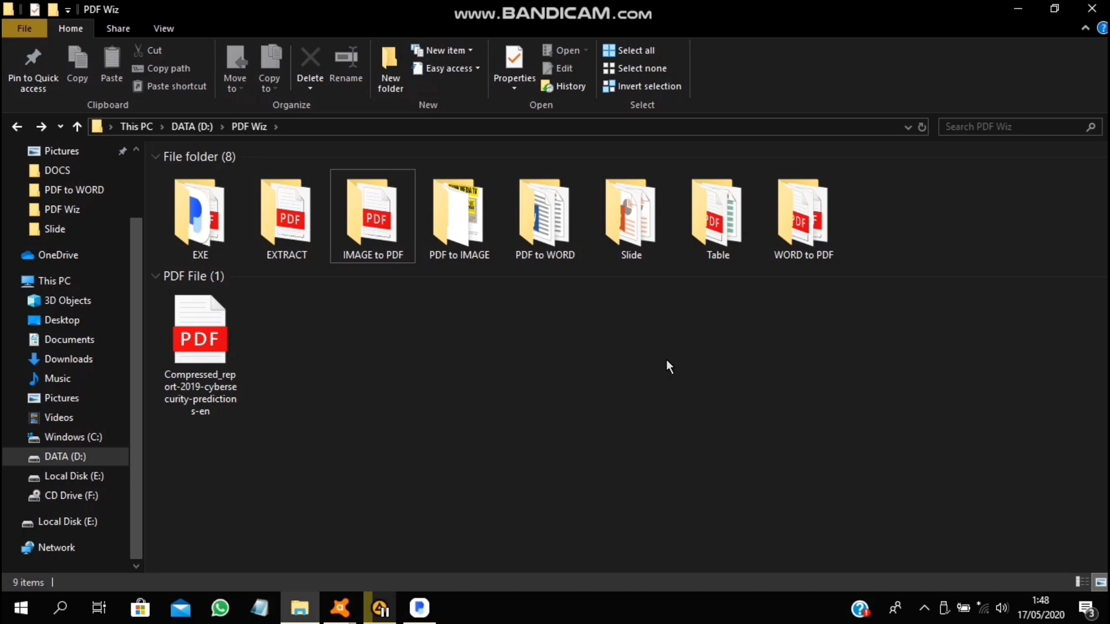
# - Open the Turnamen SnD PDF from the Table folder to view the original tournament tables
pyautogui.click(712, 226)
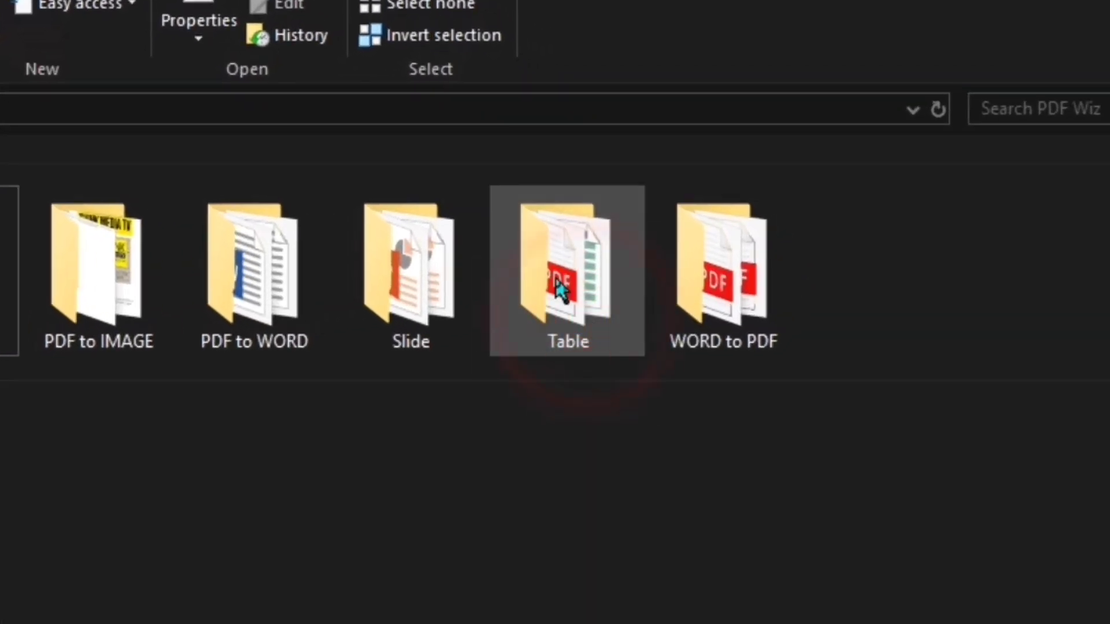
pyautogui.doubleClick(561, 289)
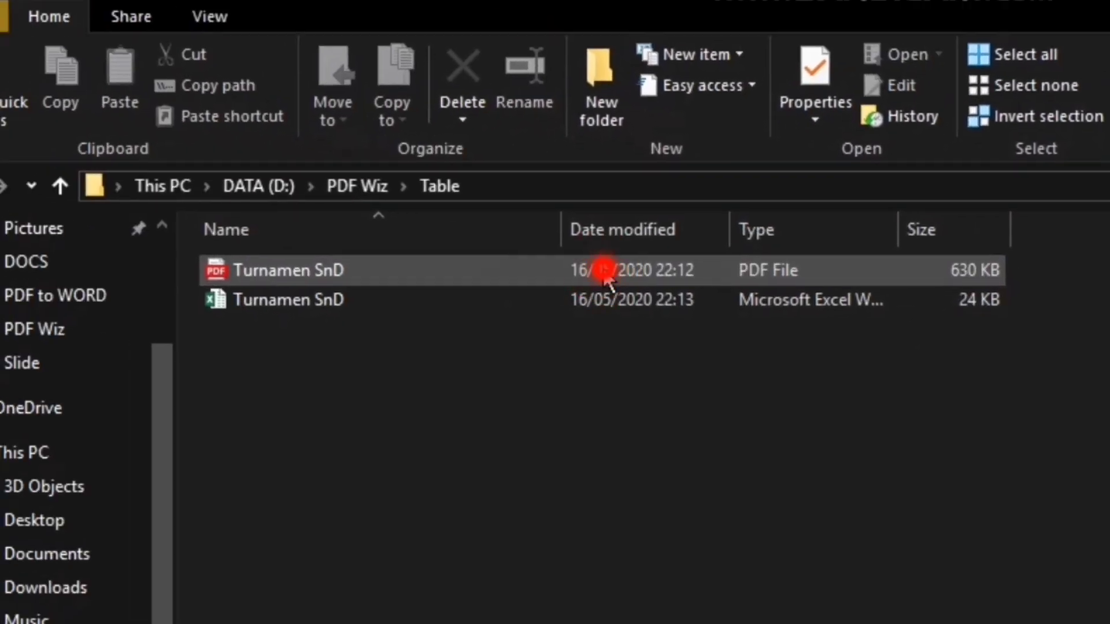
pyautogui.doubleClick(604, 271)
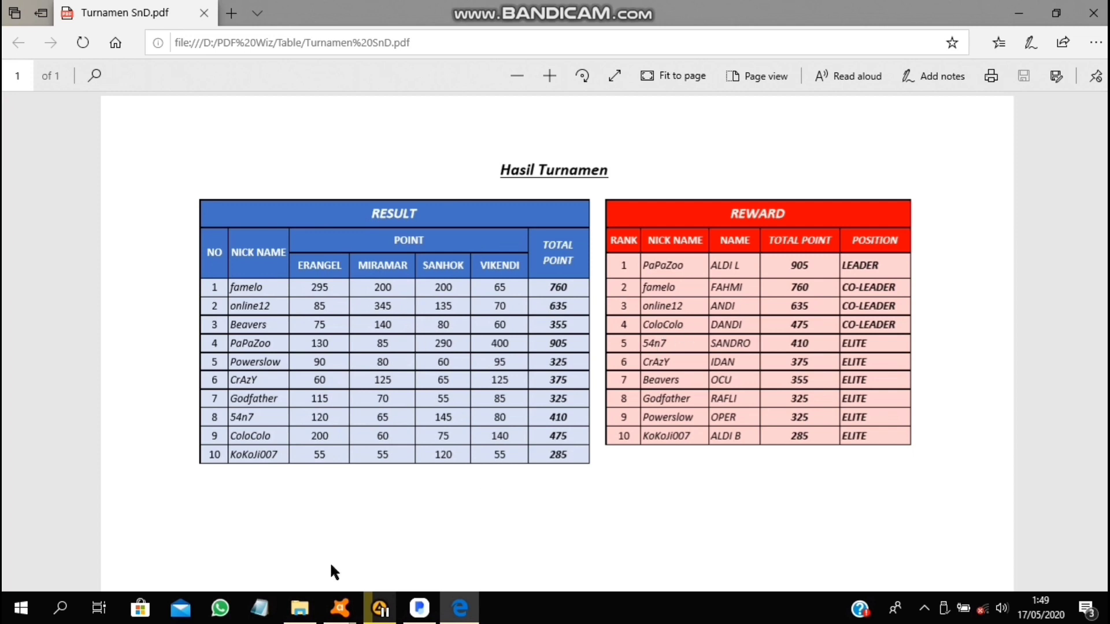
# - Open the Excel version of Turnamen SnD and examine the cells of its converted RESULT and REWARD tables
pyautogui.click(300, 608)
pyautogui.click(252, 196)
pyautogui.doubleClick(252, 196)
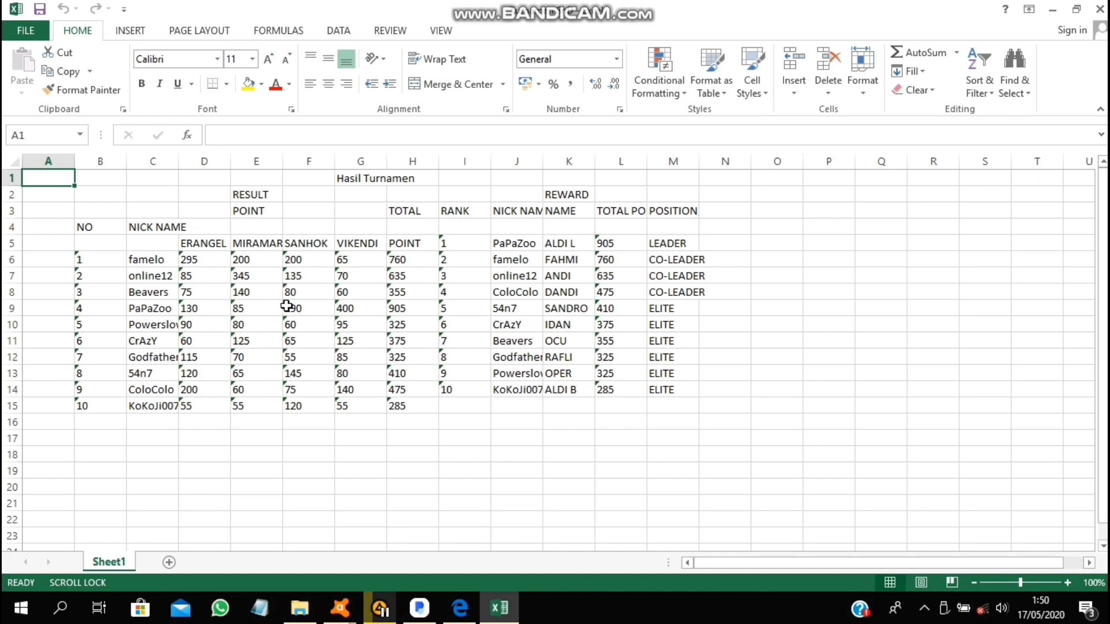
pyautogui.click(104, 232)
pyautogui.click(203, 292)
pyautogui.click(254, 259)
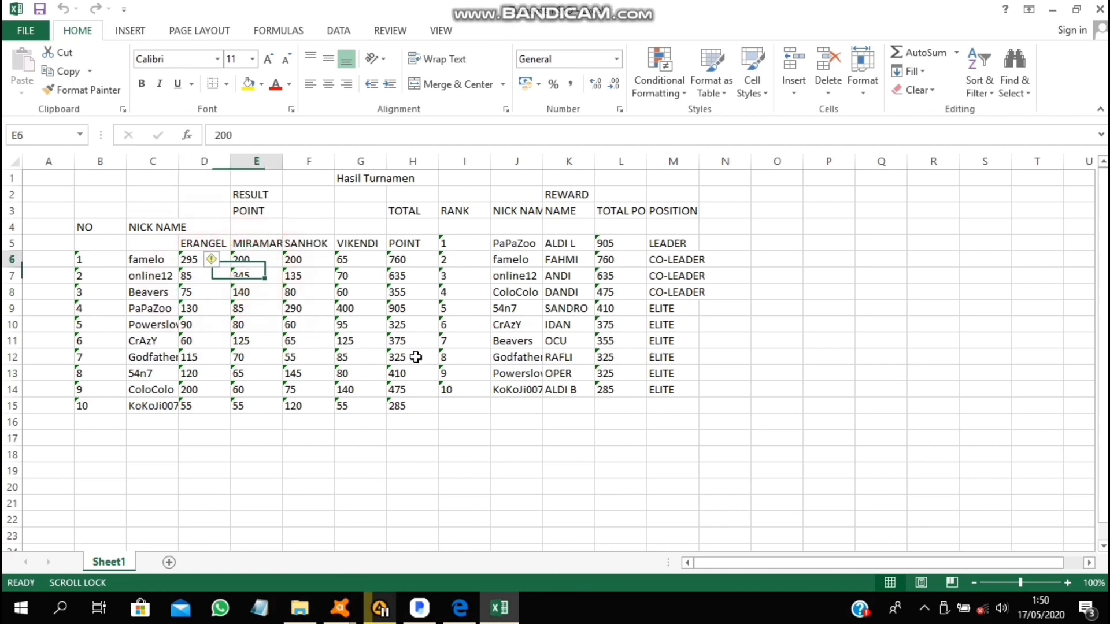
pyautogui.click(628, 341)
pyautogui.click(503, 530)
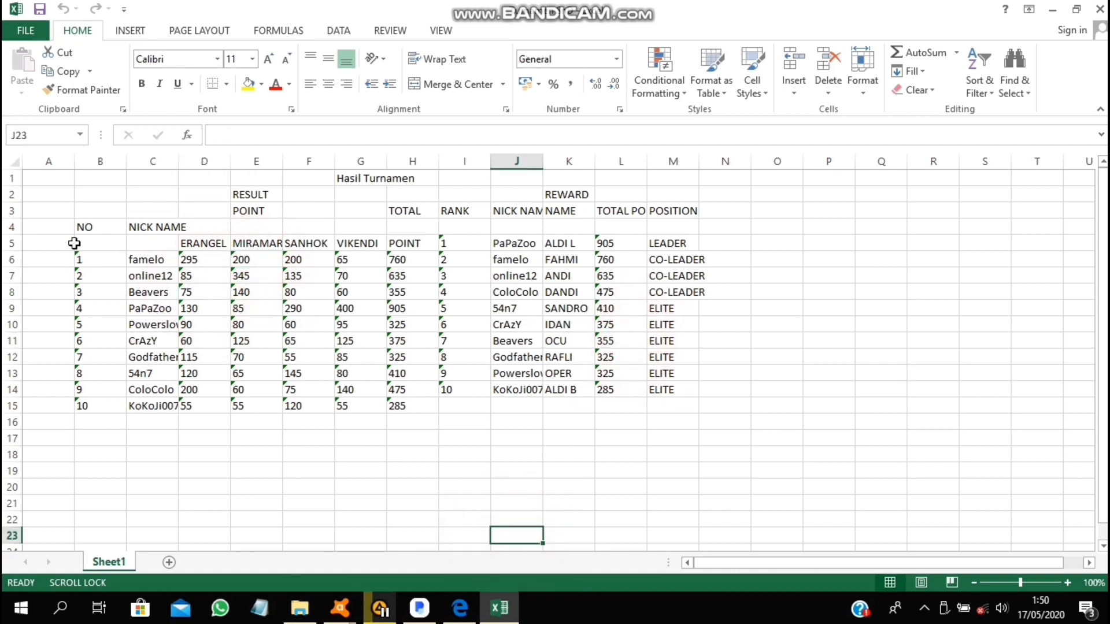
# - Apply all borders to the result table range B4:H15
pyautogui.moveTo(81, 226); pyautogui.dragTo(415, 405)
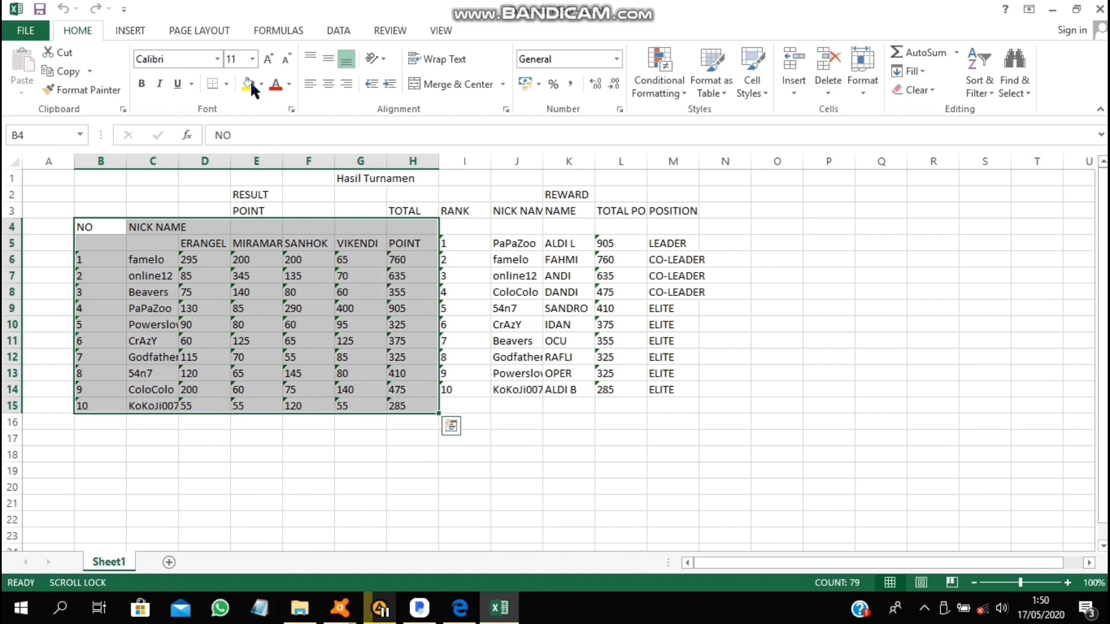
pyautogui.click(226, 84)
pyautogui.click(249, 220)
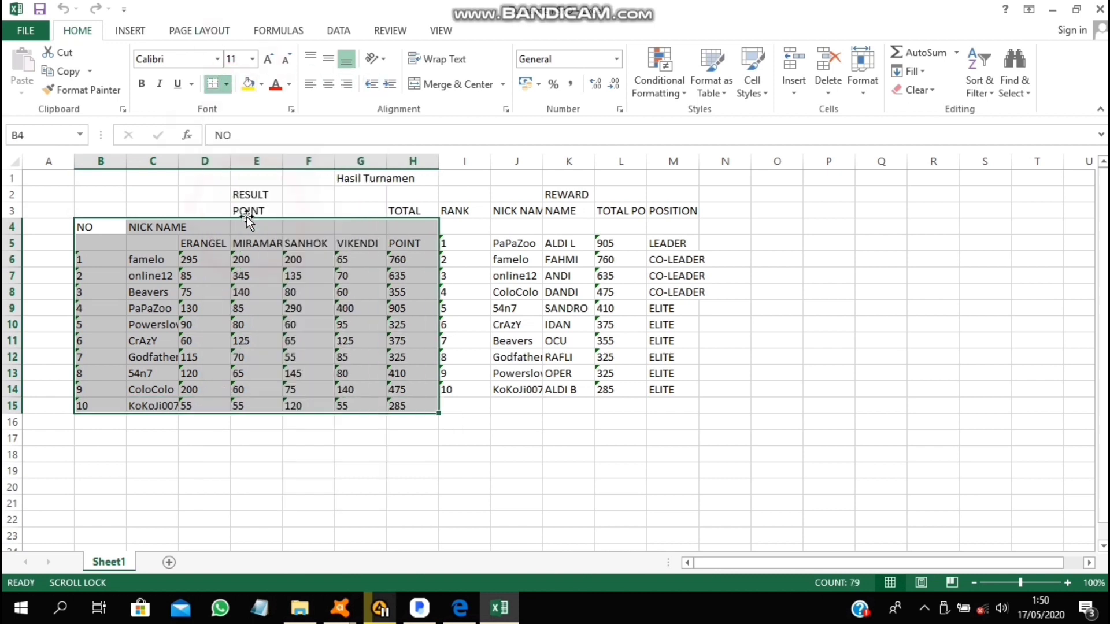
pyautogui.click(256, 324)
pyautogui.click(277, 520)
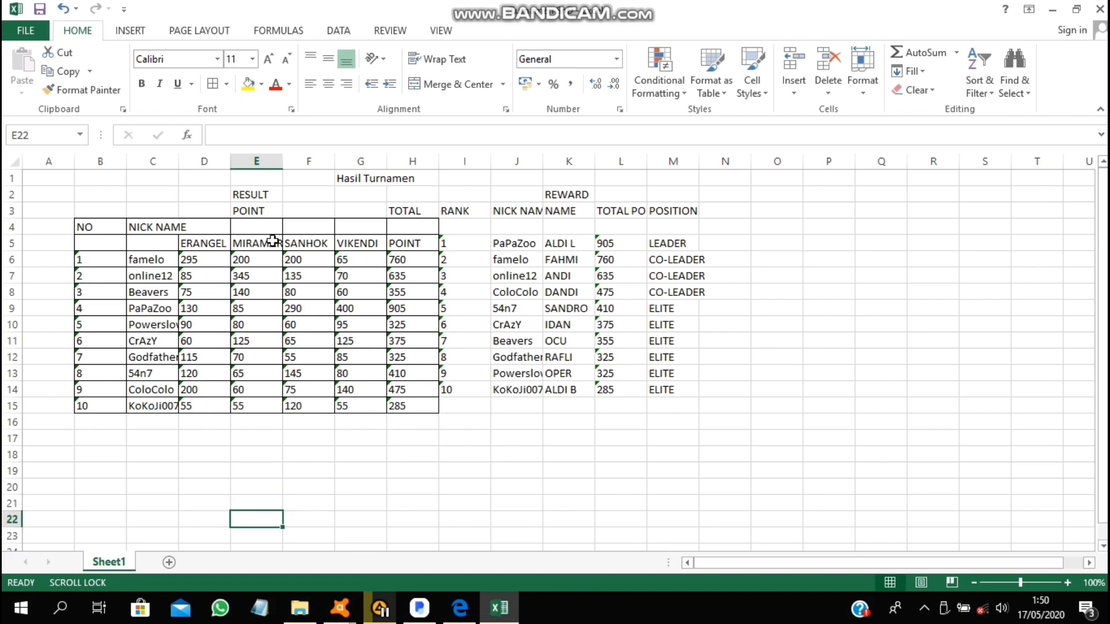
pyautogui.click(466, 458)
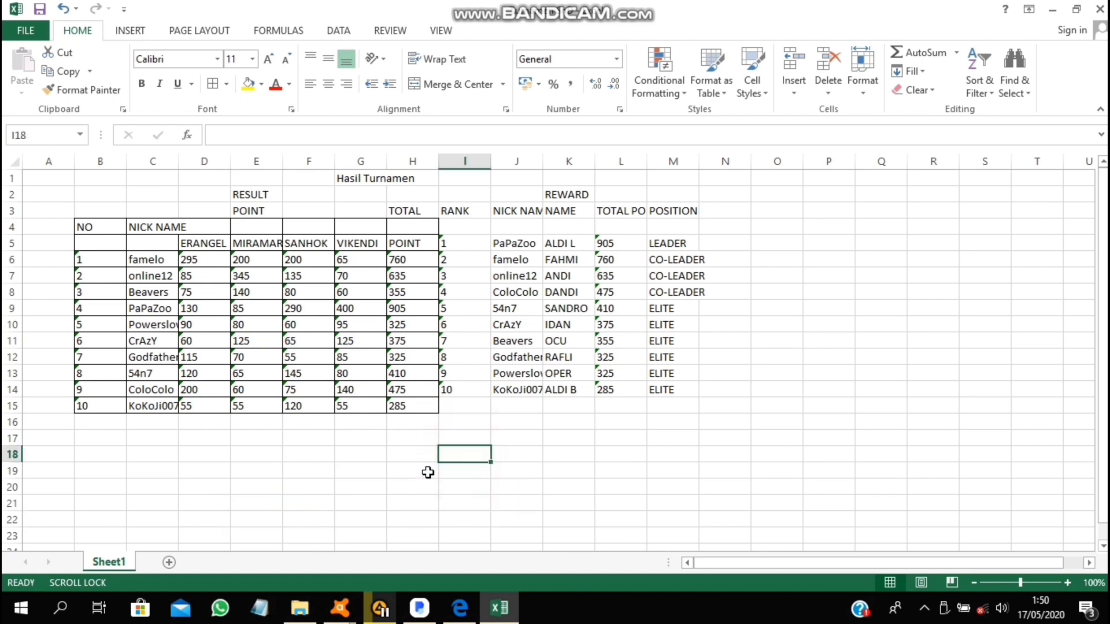
pyautogui.click(426, 471)
pyautogui.click(474, 470)
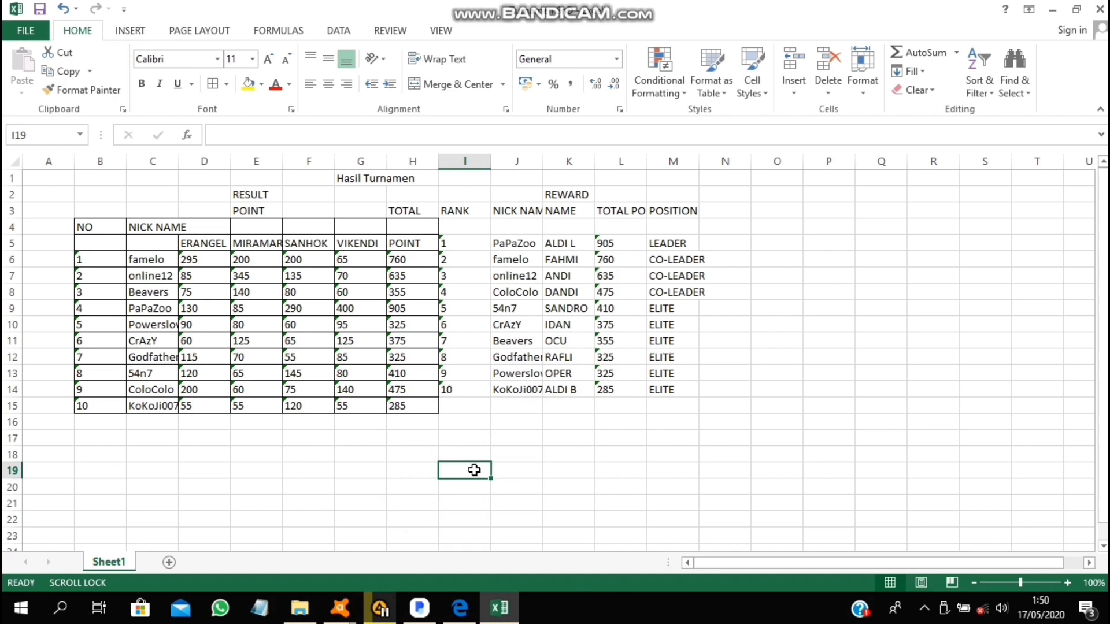
pyautogui.click(462, 275)
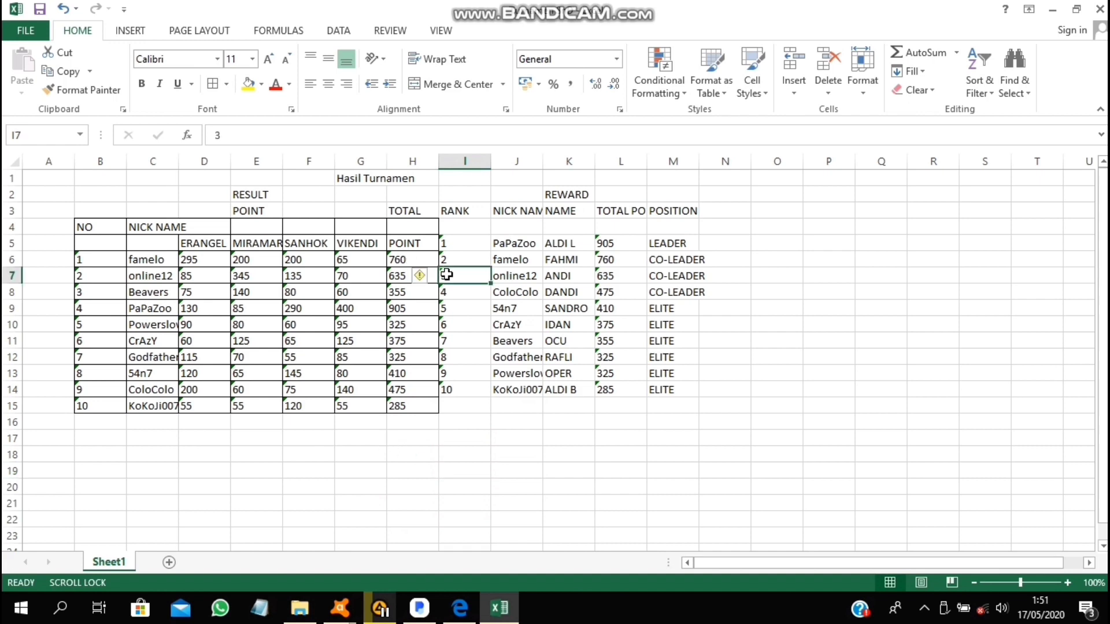
pyautogui.click(465, 455)
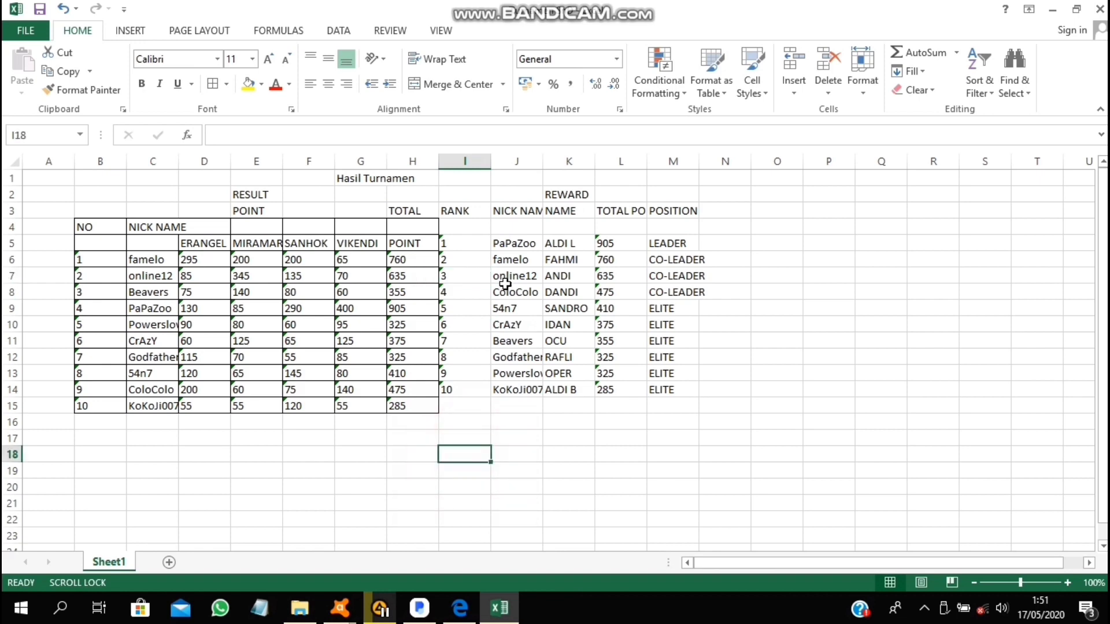
# - Adjust the result table's column widths to fit their contents, and centre the RESULT heading vertically in its merged cell
pyautogui.click(238, 208)
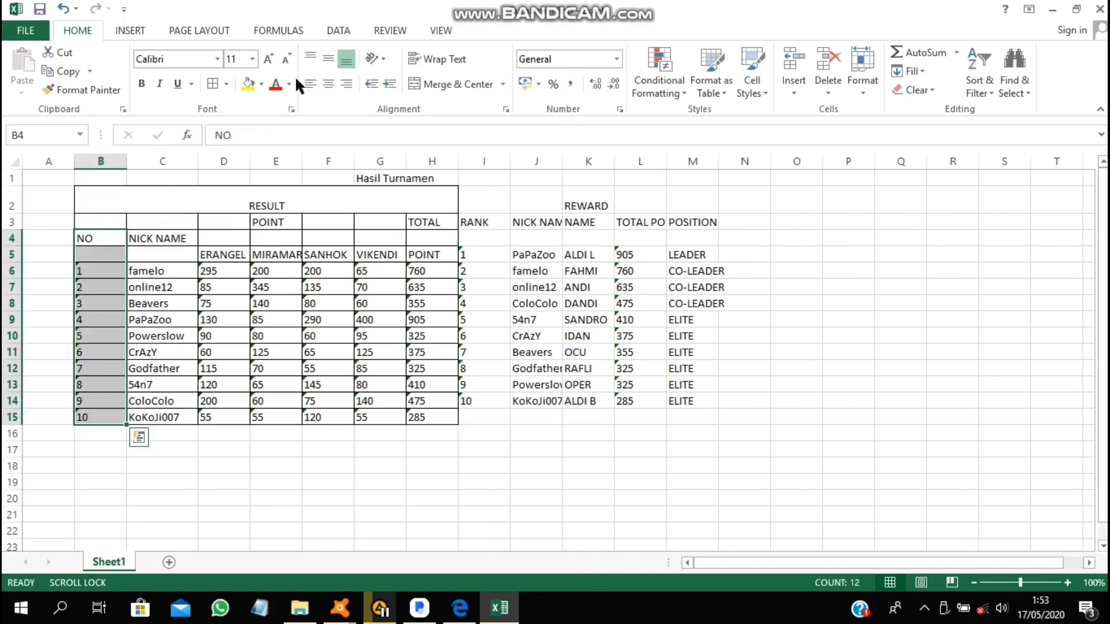
pyautogui.moveTo(230, 162); pyautogui.dragTo(299, 162)
pyautogui.moveTo(351, 162); pyautogui.dragTo(361, 161)
pyautogui.moveTo(413, 162); pyautogui.dragTo(420, 162)
pyautogui.click(274, 204)
pyautogui.click(328, 59)
pyautogui.click(267, 224)
pyautogui.click(207, 369)
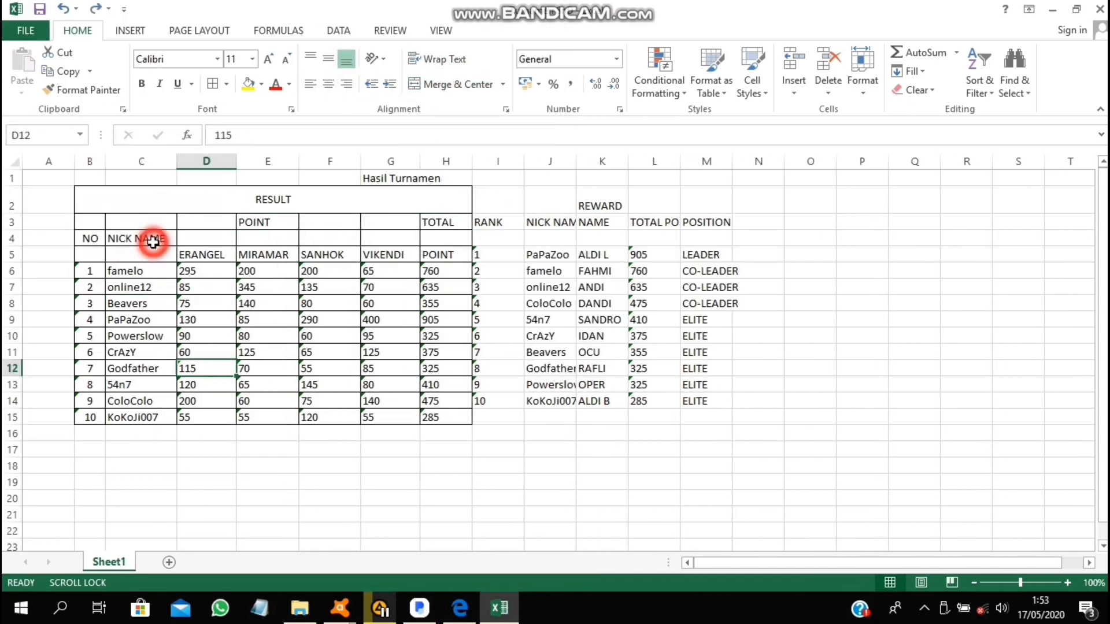
# - Merge and centre the header cells of the result table for NO, NICK NAME, POINT and TOTAL
pyautogui.moveTo(141, 222); pyautogui.dragTo(141, 238)
pyautogui.click(486, 85)
pyautogui.click(457, 85)
pyautogui.rightClick(268, 224)
pyautogui.click(294, 235)
pyautogui.click(436, 86)
pyautogui.moveTo(206, 223); pyautogui.dragTo(446, 238)
pyautogui.click(457, 85)
pyautogui.moveTo(141, 229); pyautogui.dragTo(89, 255)
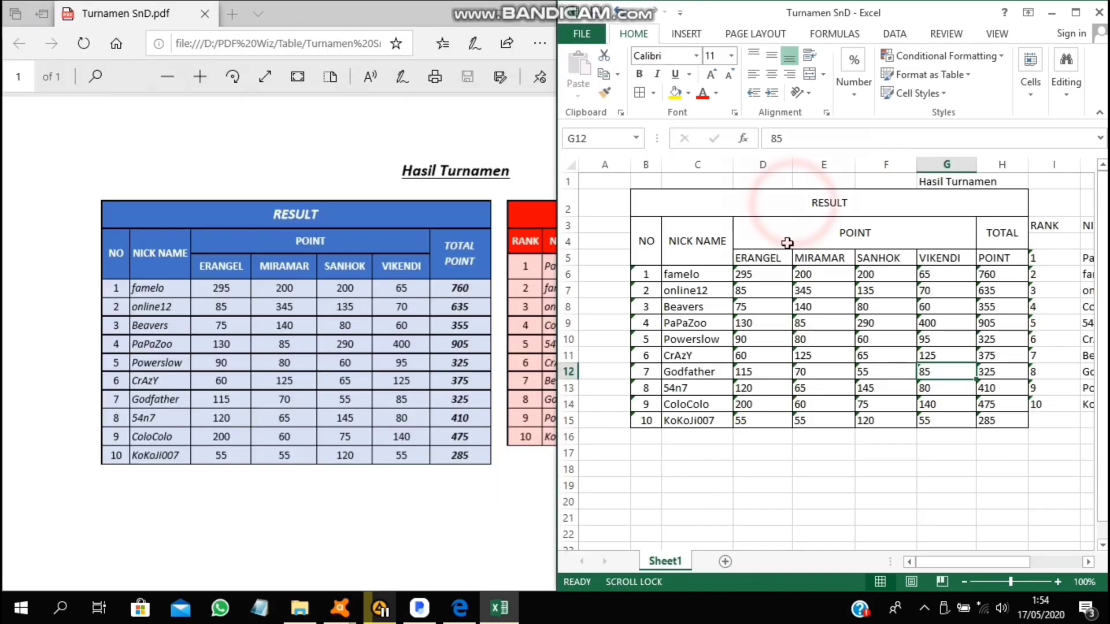
# - Fill the result table's header cells with blue and set their text colour to white
pyautogui.click(689, 93)
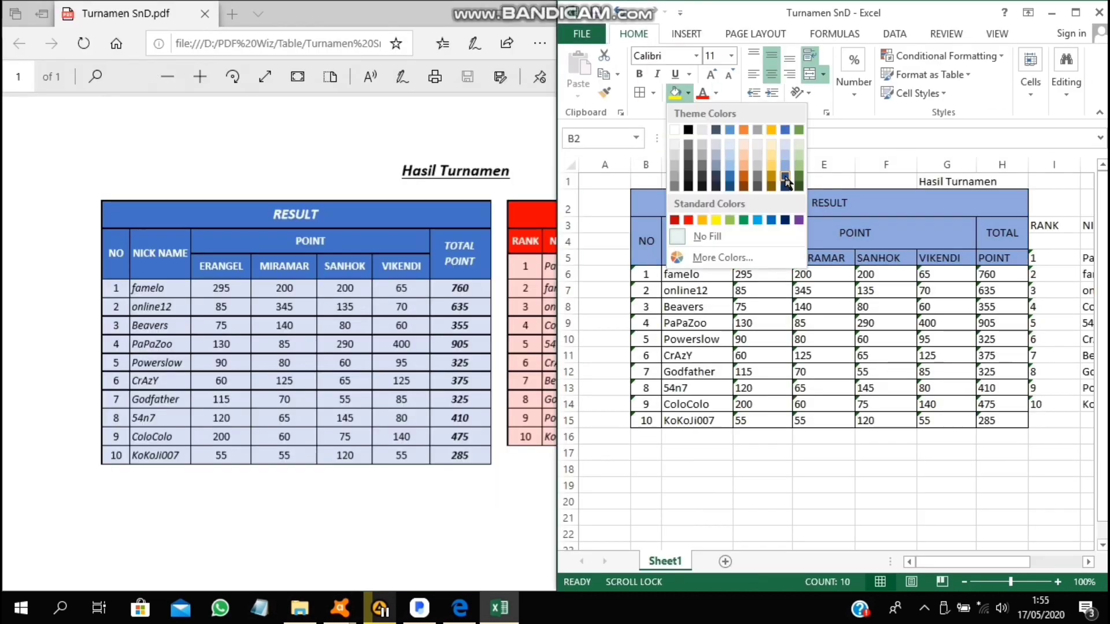
pyautogui.click(770, 202)
pyautogui.click(715, 93)
pyautogui.click(703, 145)
# - Fill the result table's data rows, B6:H15, with light blue
pyautogui.click(688, 93)
pyautogui.moveTo(647, 274); pyautogui.dragTo(1000, 421)
pyautogui.click(688, 93)
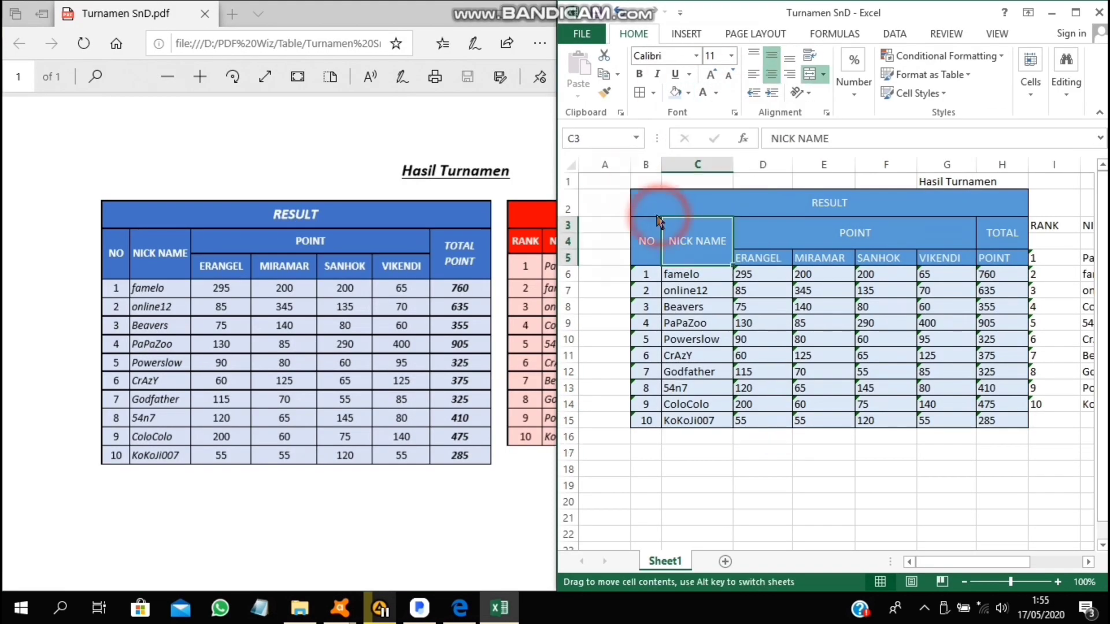
# - Centre the text horizontally in the result table's header cells, including ERANGEL, MIRAMAR, SANHOK and VIKENDI
pyautogui.moveTo(682, 202); pyautogui.dragTo(1001, 258)
pyautogui.click(771, 75)
pyautogui.click(908, 358)
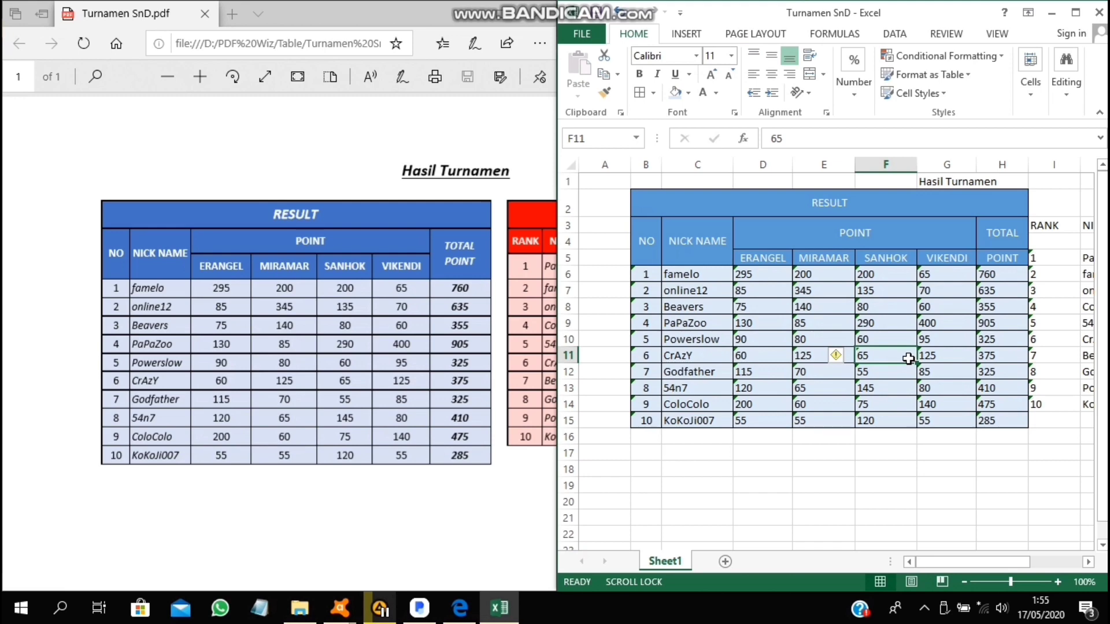
pyautogui.click(893, 387)
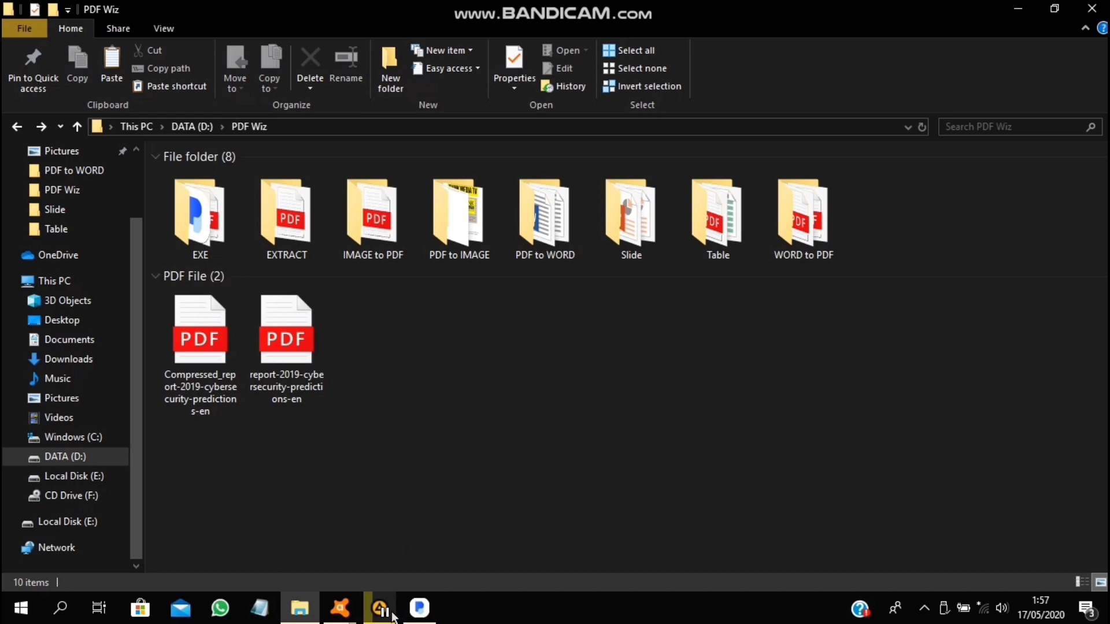
# - Open report-2019-cybersecurity-predictions-en and its compressed version from the PDF Wiz folder
pyautogui.click(420, 608)
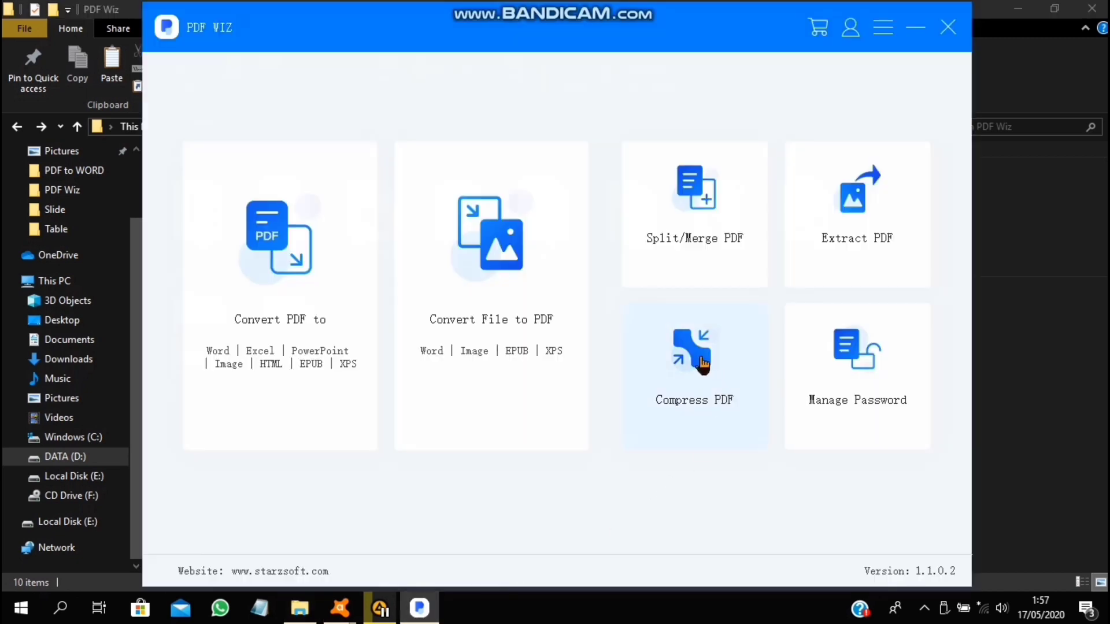
pyautogui.click(1028, 344)
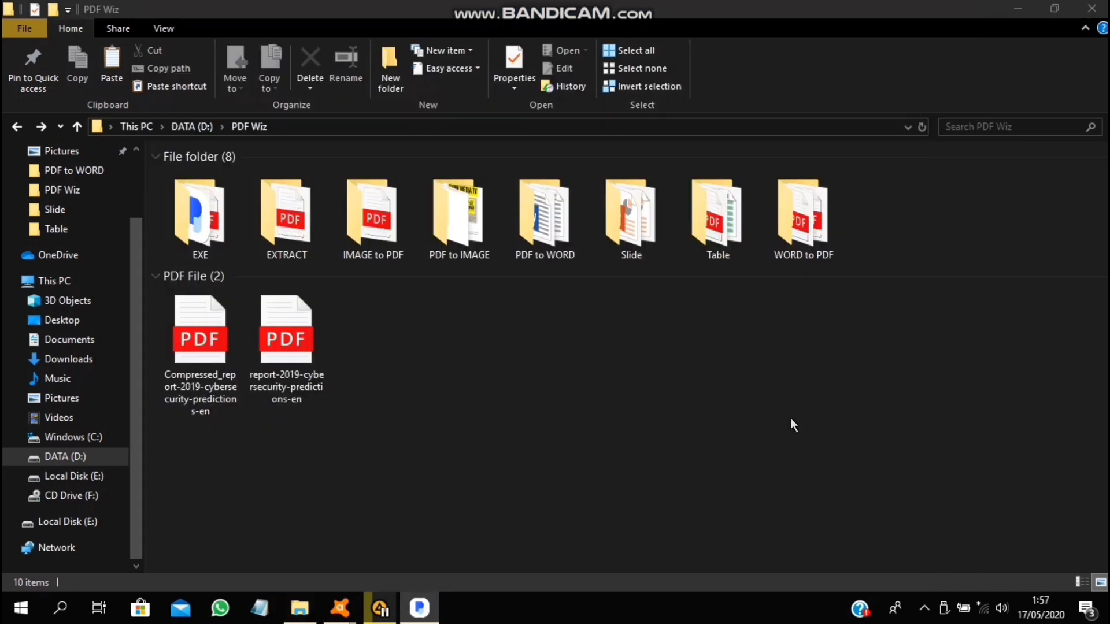
pyautogui.click(246, 345)
pyautogui.click(380, 258)
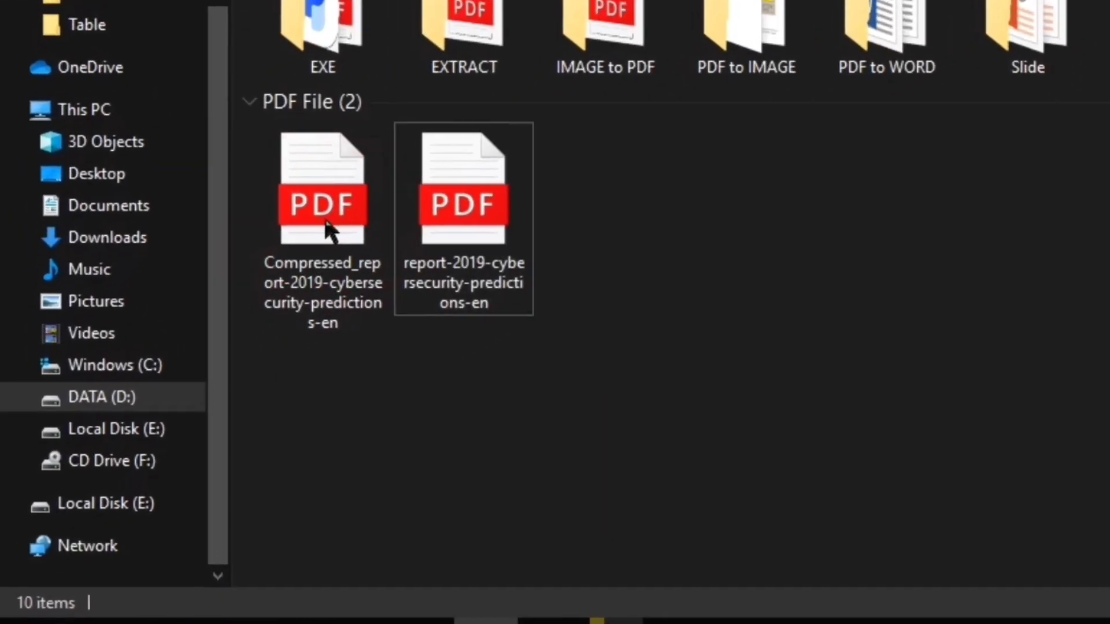
pyautogui.click(213, 322)
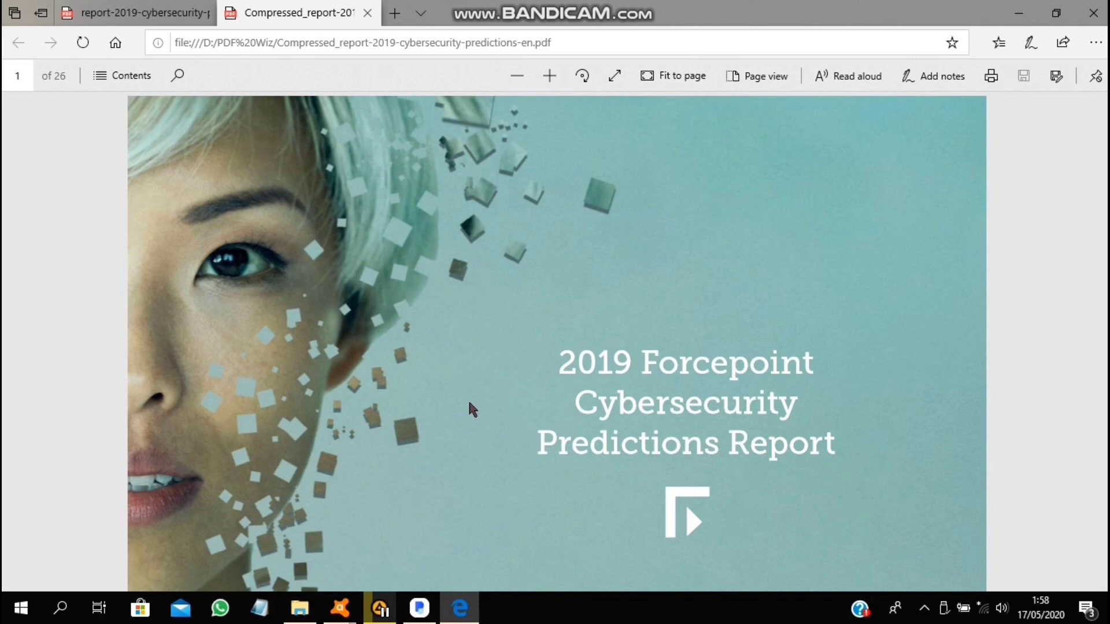
# - Examine the cover, contents list and introduction of the compressed cybersecurity report for visual quality
pyautogui.scroll(-5, 468, 403)
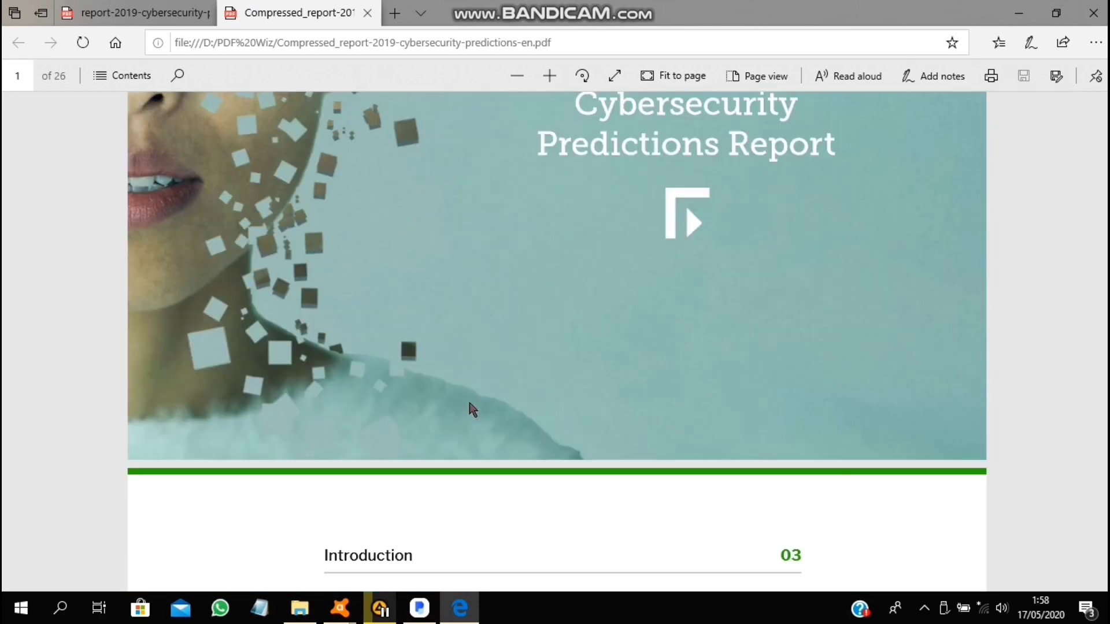
pyautogui.scroll(-5, 469, 403)
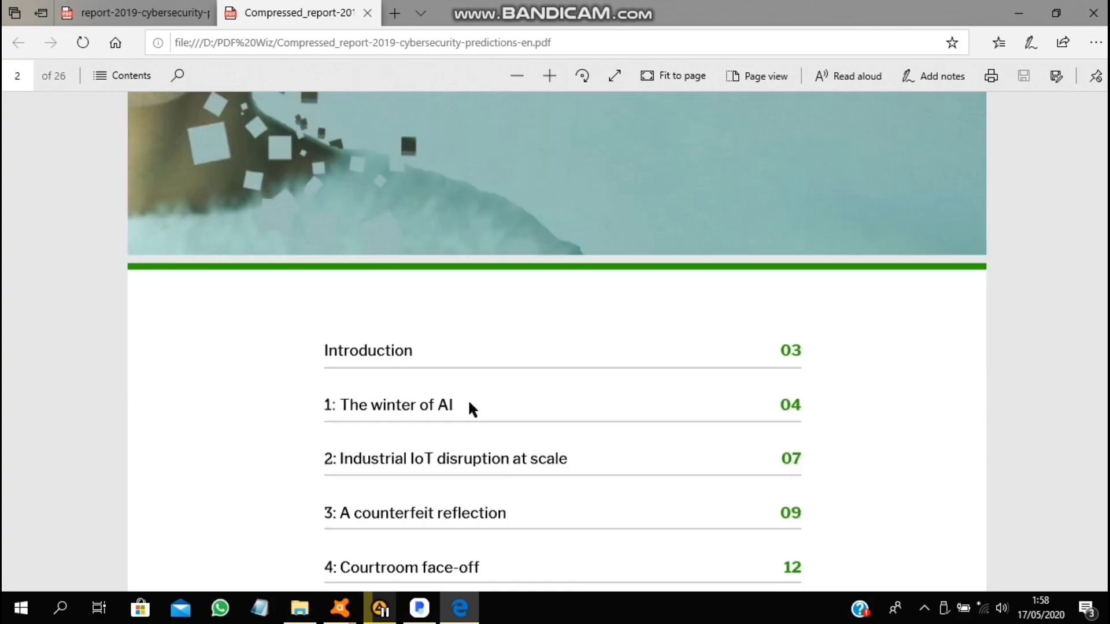
pyautogui.scroll(-7, 470, 407)
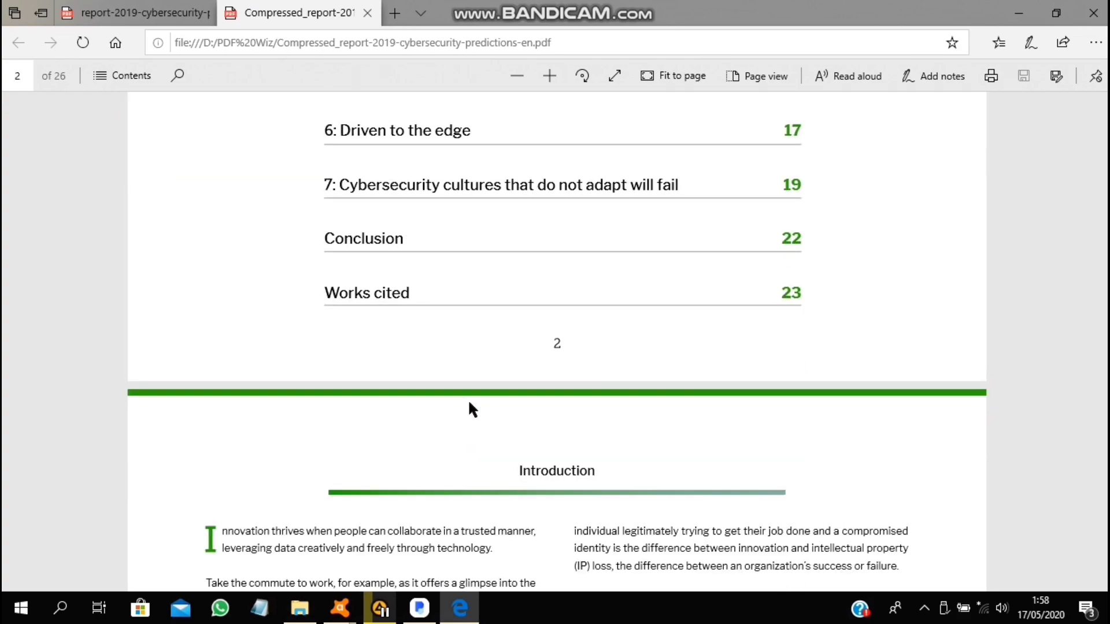
pyautogui.scroll(-5, 470, 407)
pyautogui.scroll(8, 470, 407)
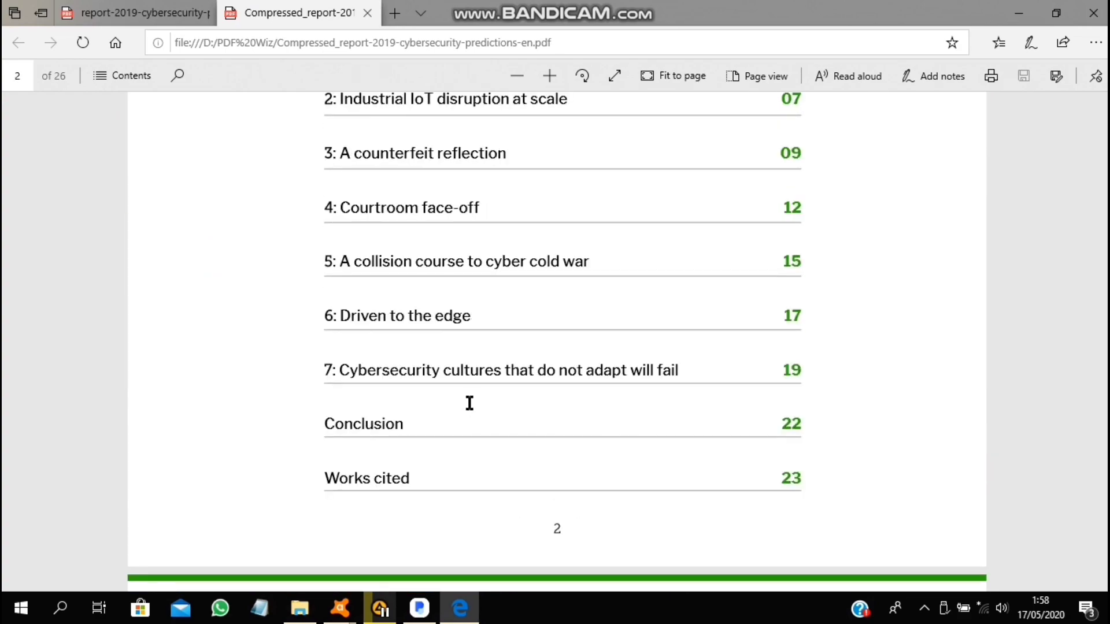
pyautogui.scroll(3, 469, 403)
pyautogui.scroll(7, 469, 403)
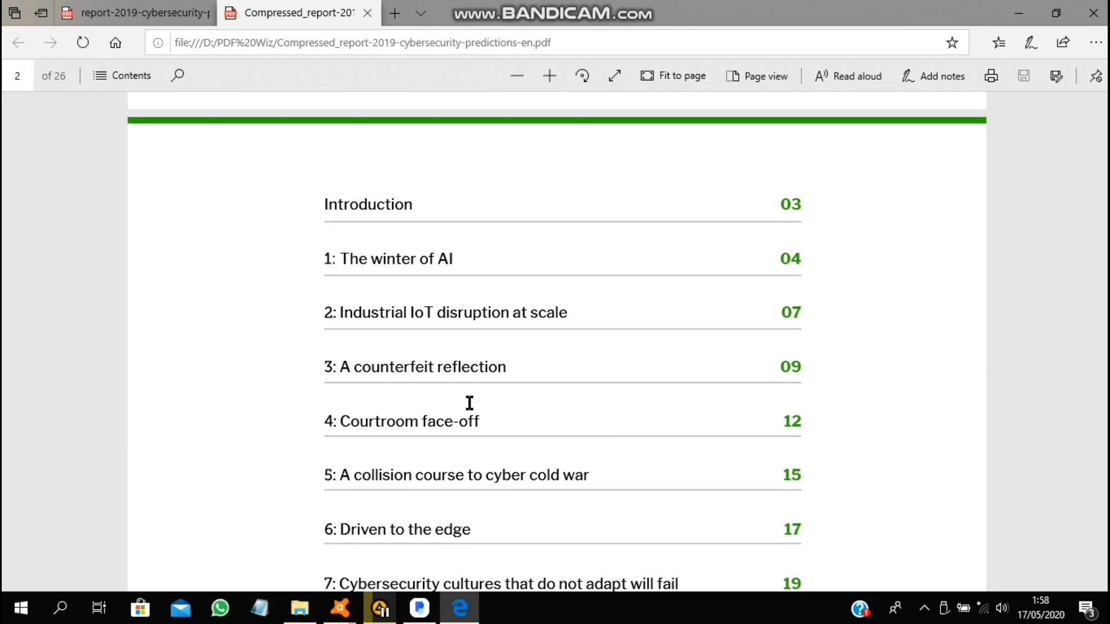
pyautogui.scroll(4, 469, 404)
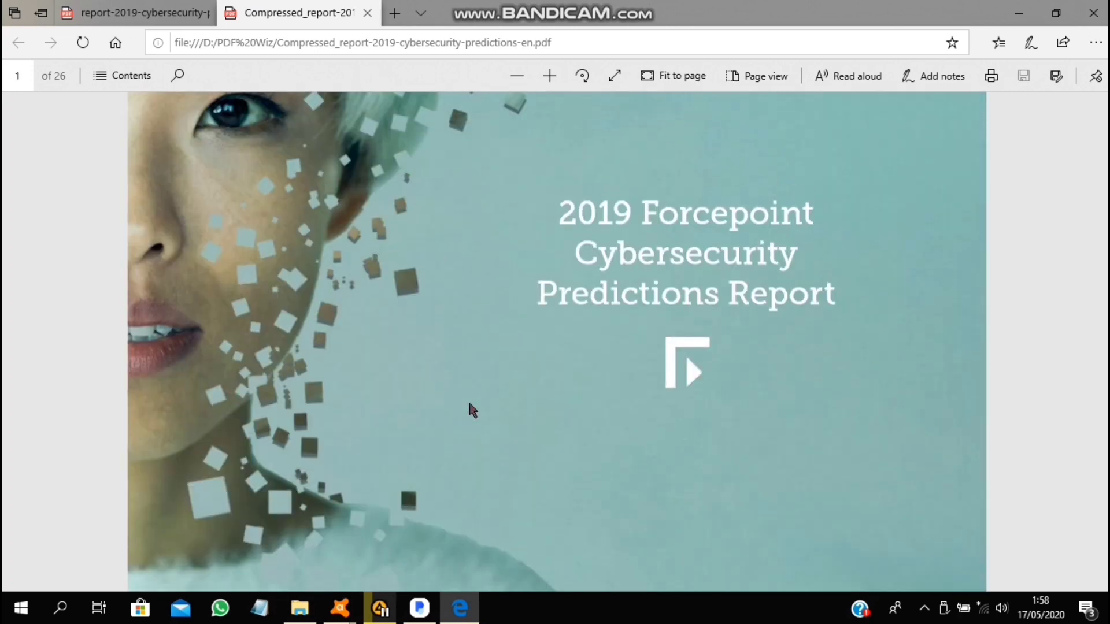
pyautogui.scroll(-10, 483, 402)
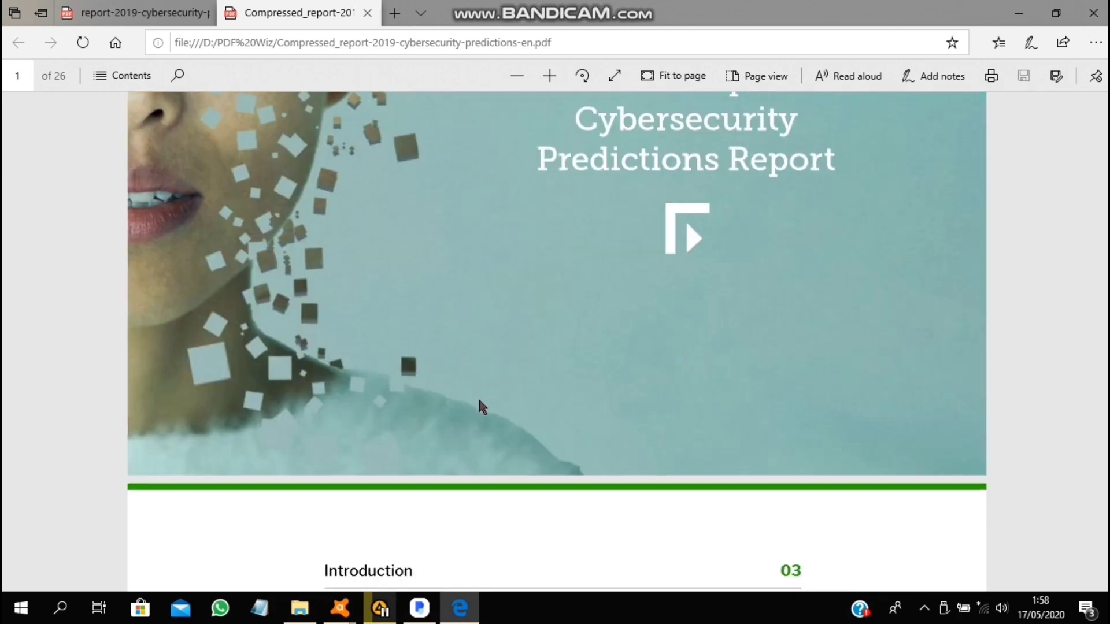
pyautogui.scroll(-12, 479, 403)
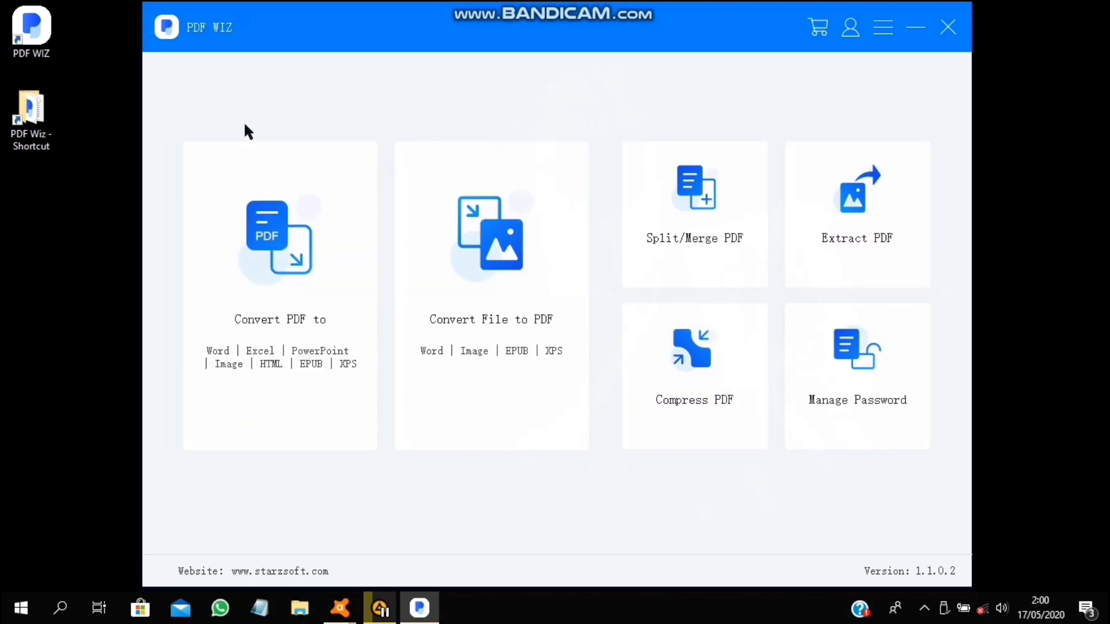
# - Start a PDF to Word conversion in PDF WIZ and add report-2019-cybersecurity-predictions-en from the PDF Wiz folder on DATA (D:)
pyautogui.moveTo(284, 181)
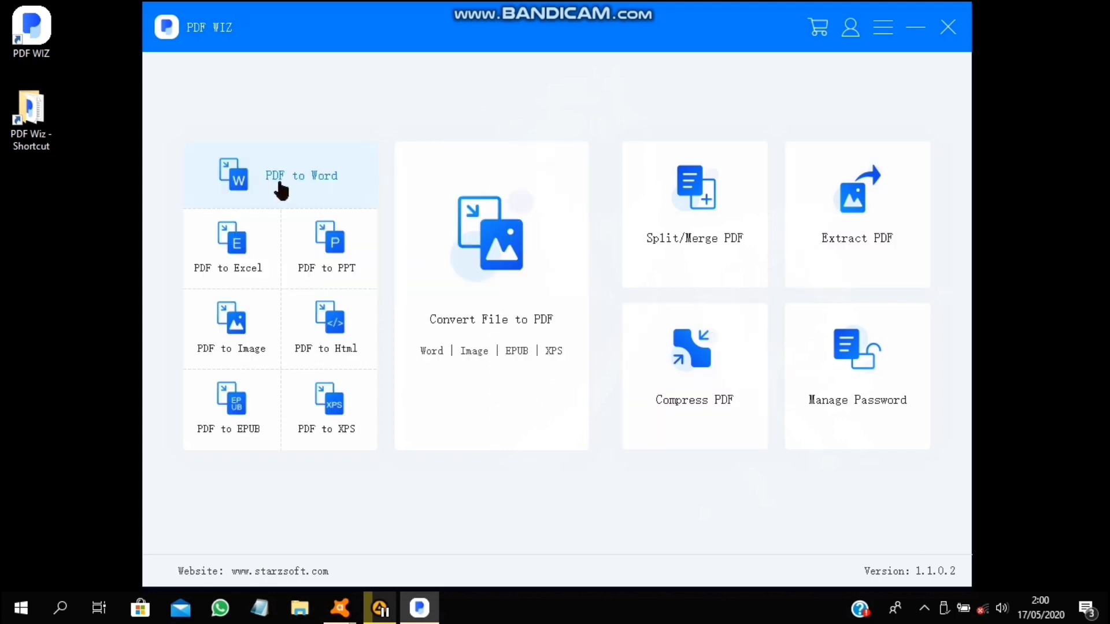
pyautogui.click(279, 183)
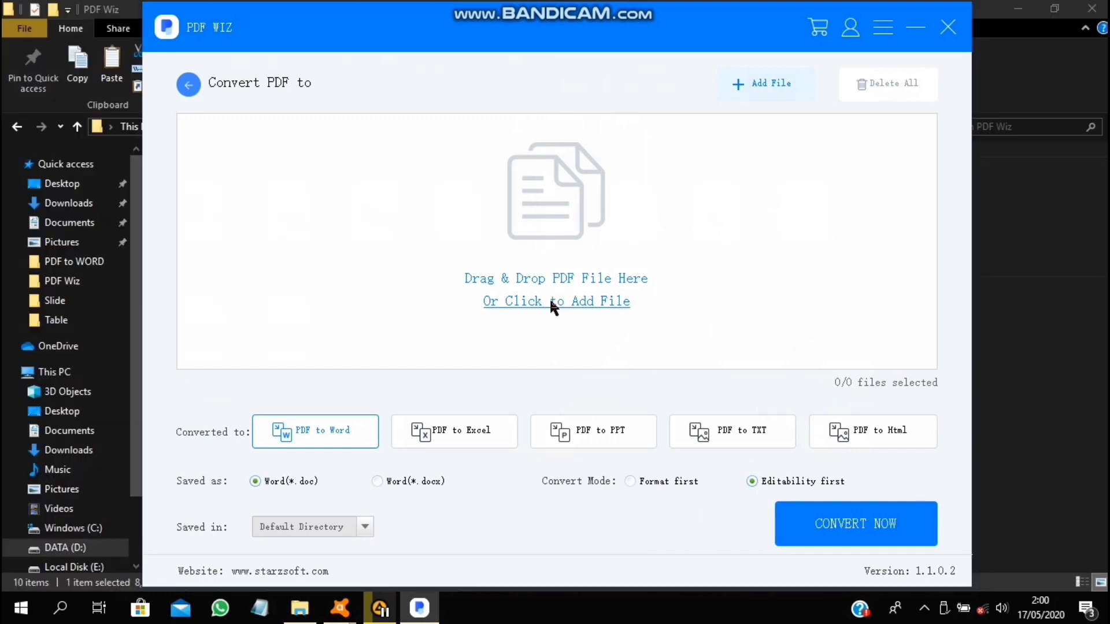
pyautogui.click(543, 302)
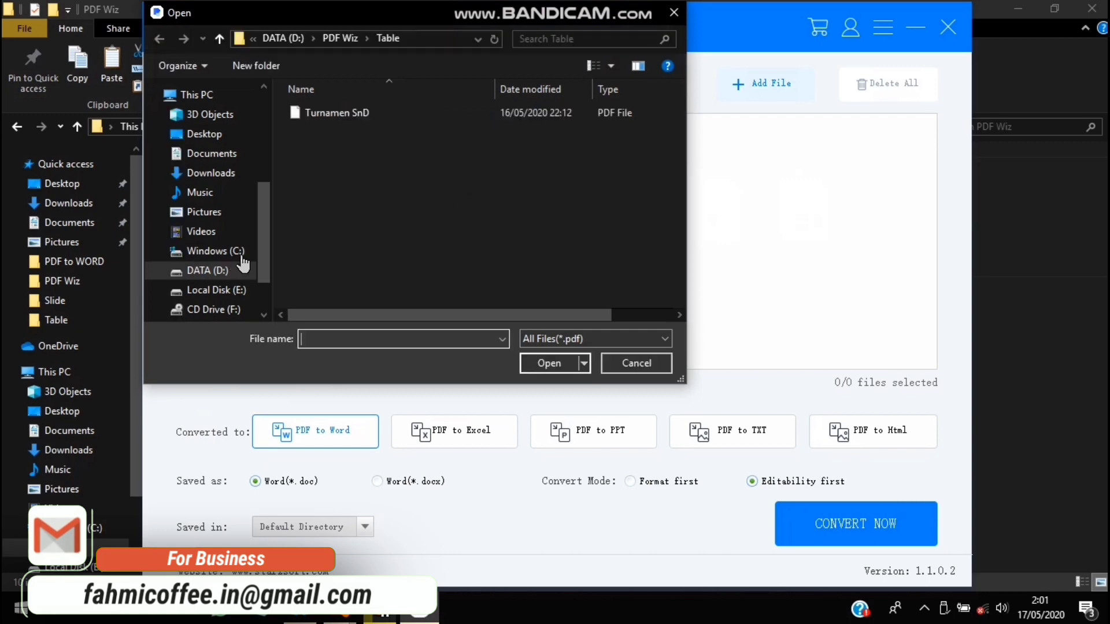
pyautogui.click(233, 270)
pyautogui.doubleClick(333, 170)
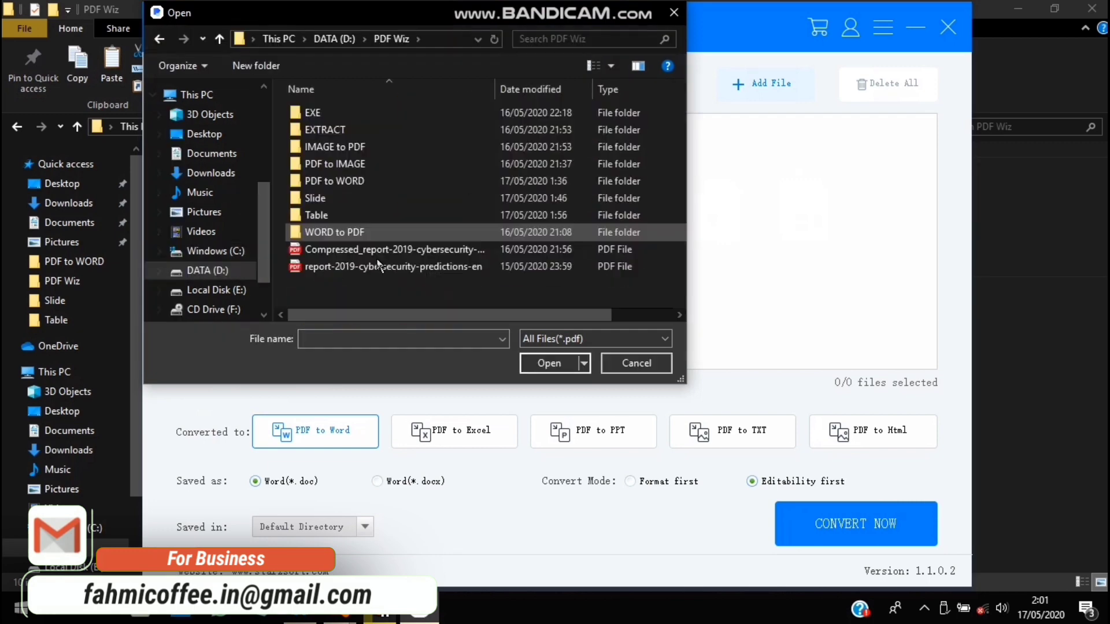
pyautogui.click(376, 267)
pyautogui.doubleClick(376, 268)
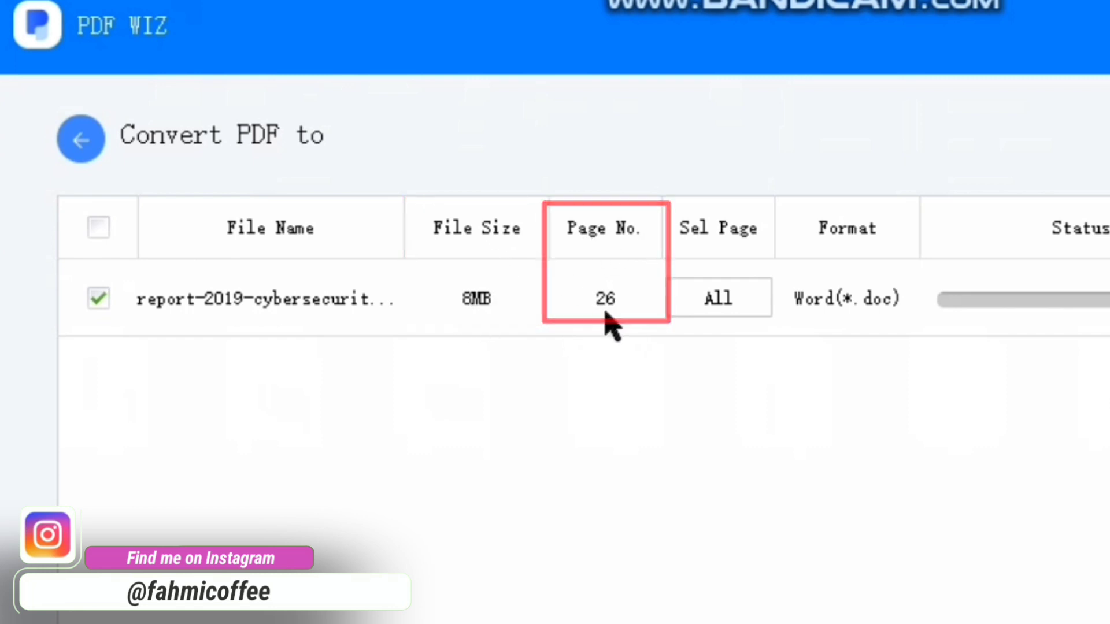
# - Limit the cybersecurity report's conversion to pages 1 to 5
pyautogui.click(730, 305)
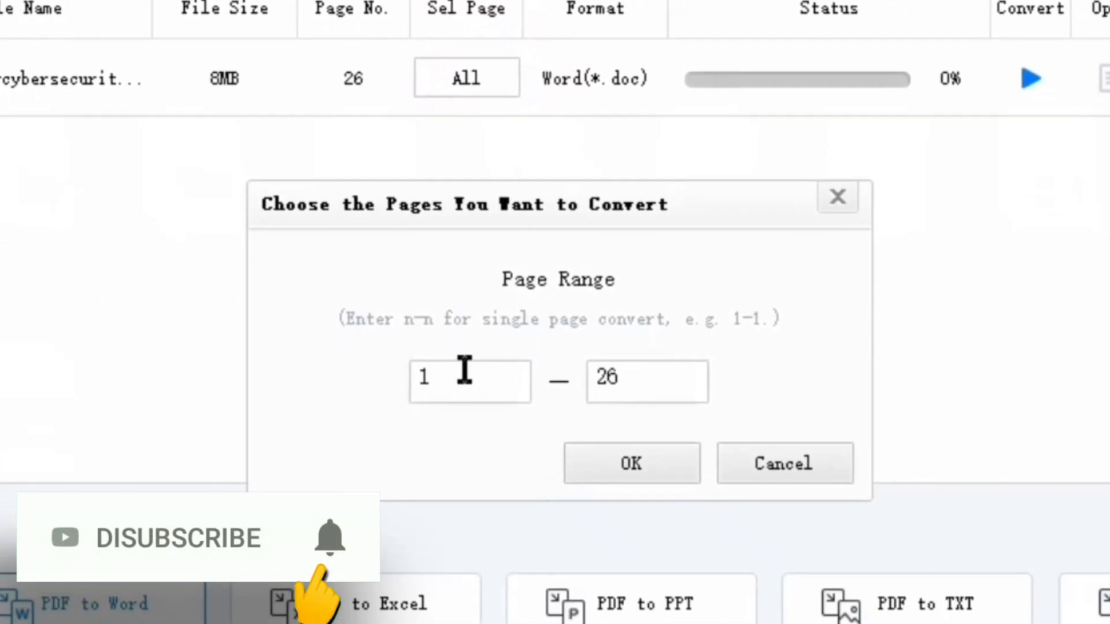
pyautogui.click(453, 377)
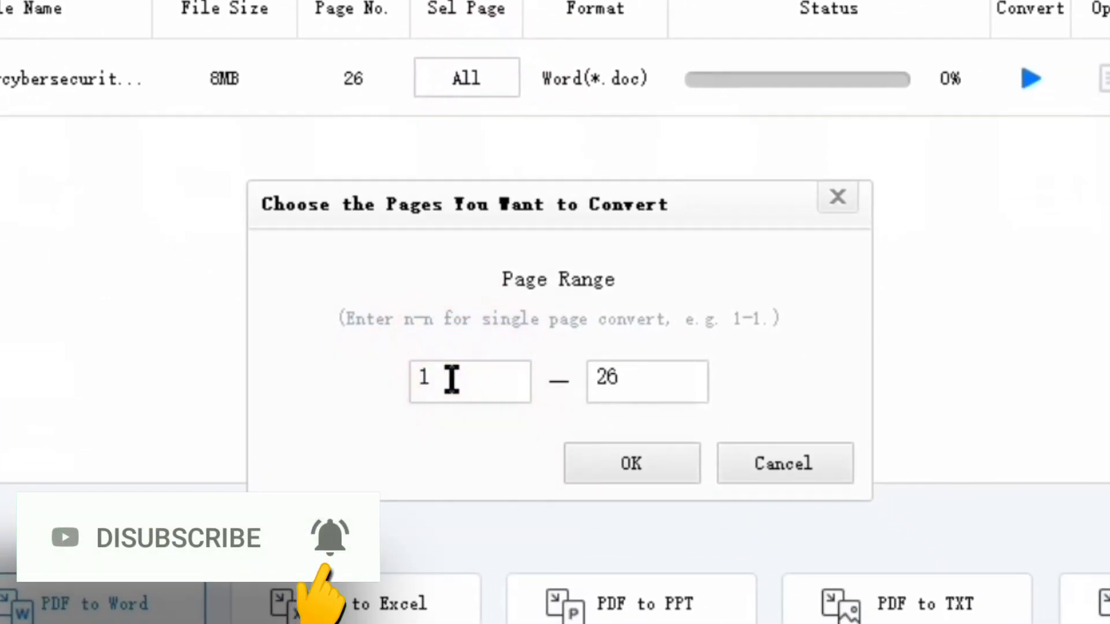
pyautogui.moveTo(646, 379); pyautogui.dragTo(555, 379)
pyautogui.write('5')
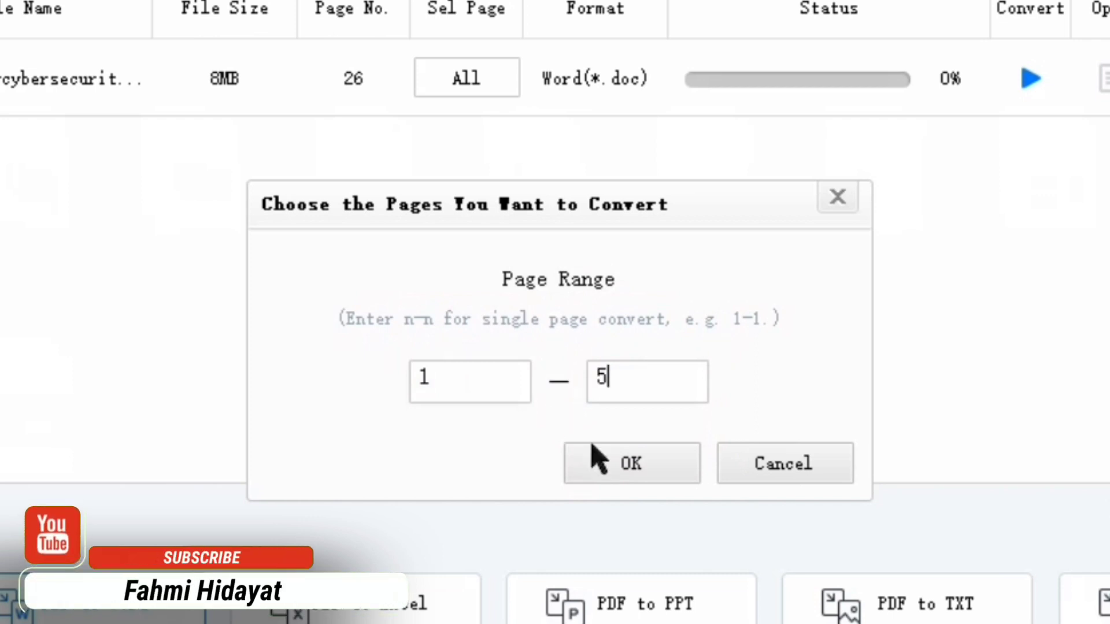
pyautogui.click(612, 462)
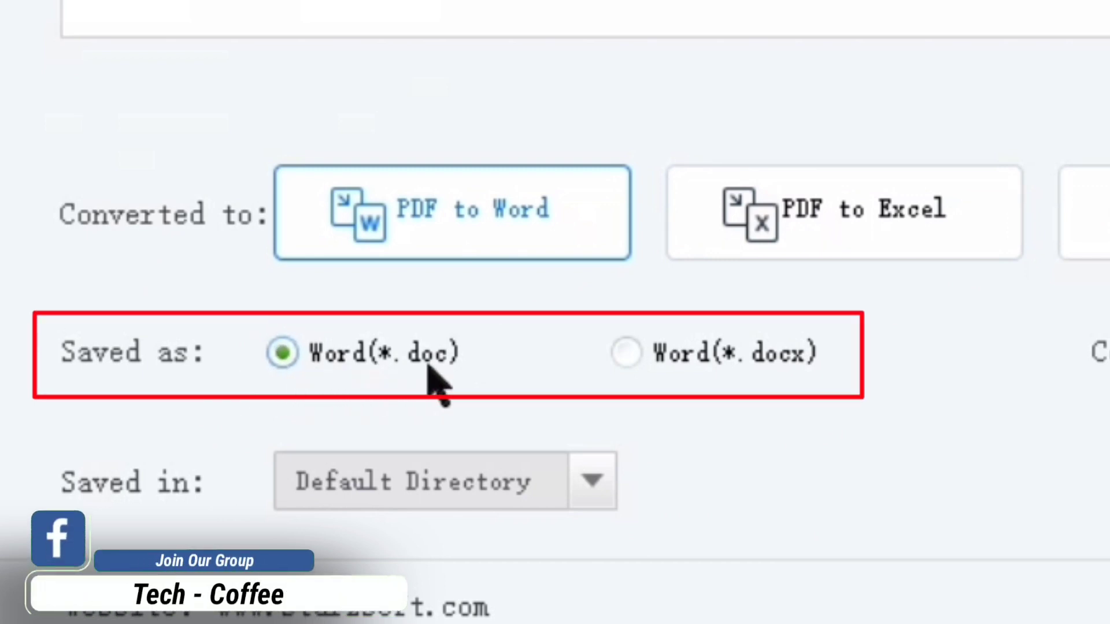
# - Set the output format to Word (*.docx) and the save location to Default Directory
pyautogui.click(697, 359)
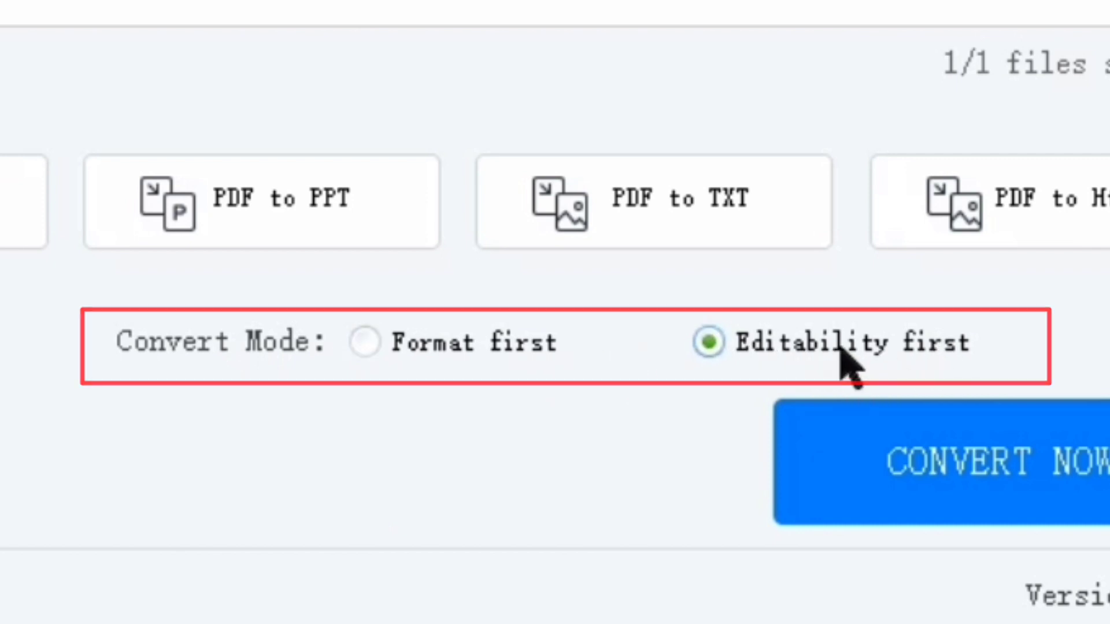
pyautogui.click(542, 426)
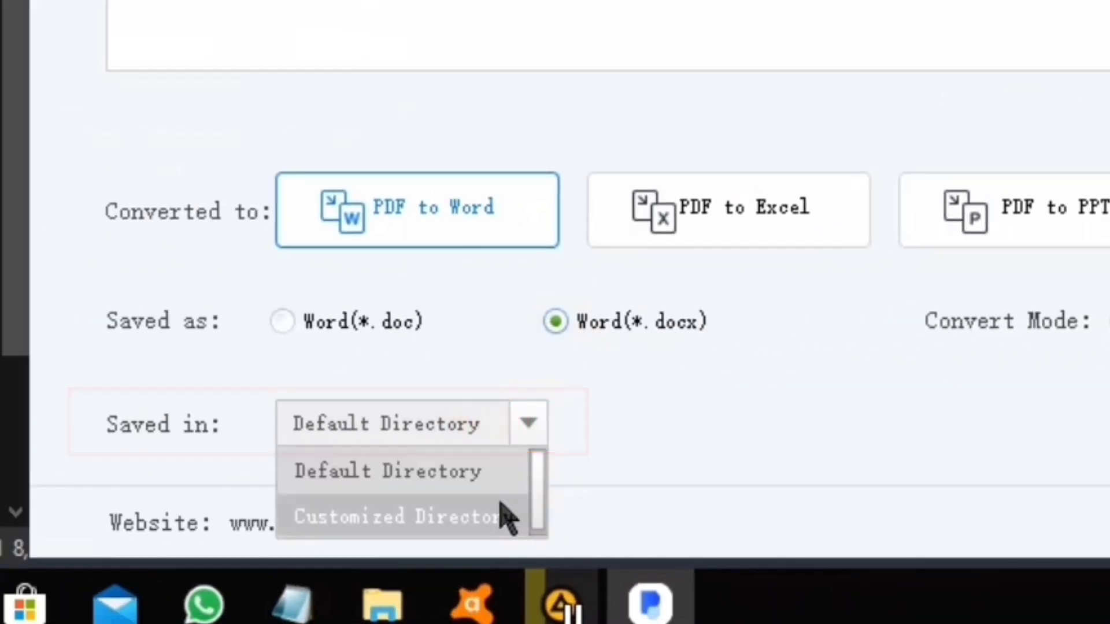
pyautogui.click(490, 479)
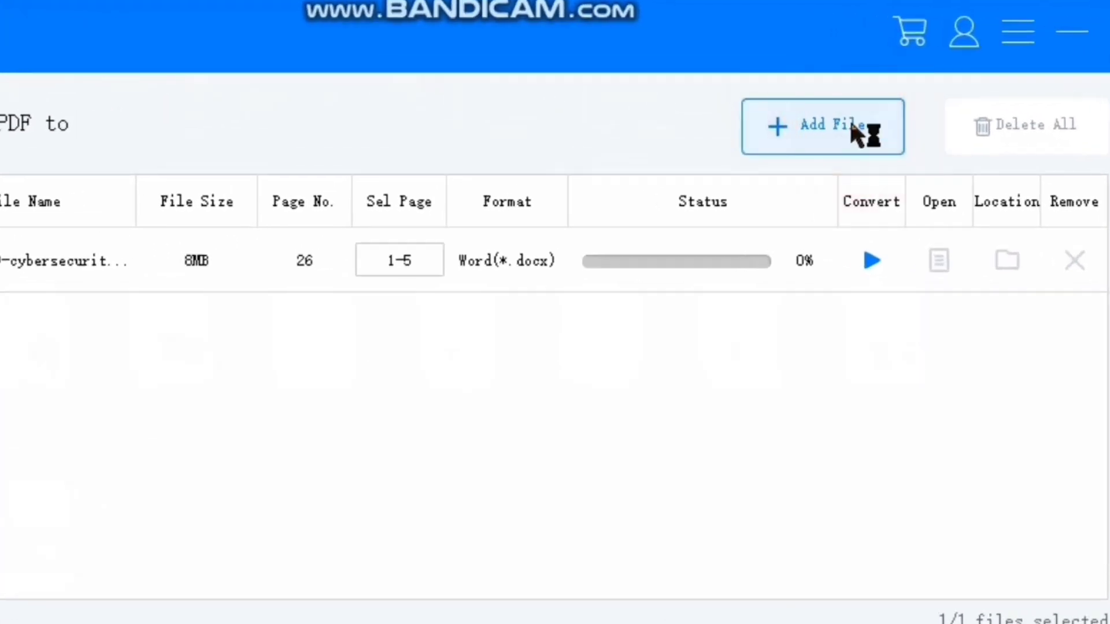
# - Add RKUHP-FULLL from the PDF to WORD folder to the conversion list
pyautogui.click(850, 122)
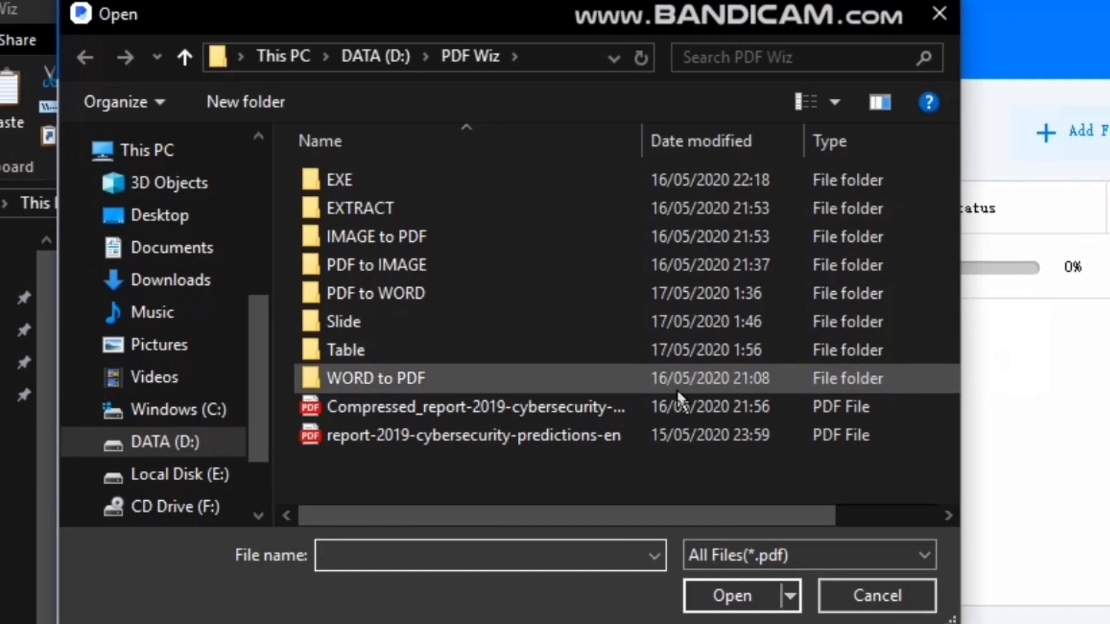
pyautogui.doubleClick(404, 292)
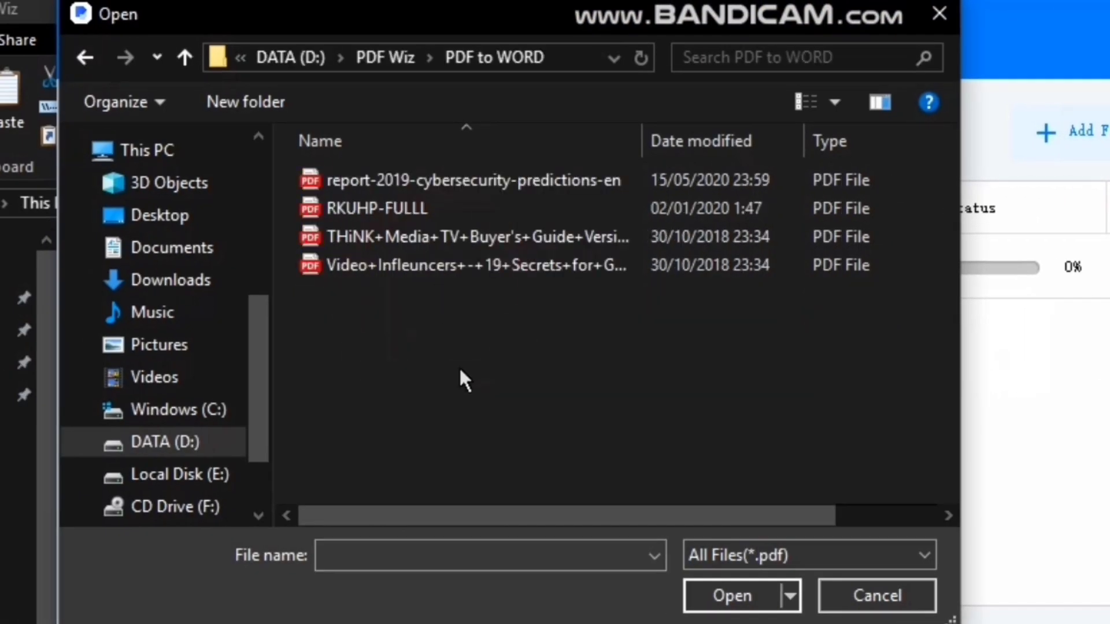
pyautogui.click(387, 209)
pyautogui.doubleClick(391, 209)
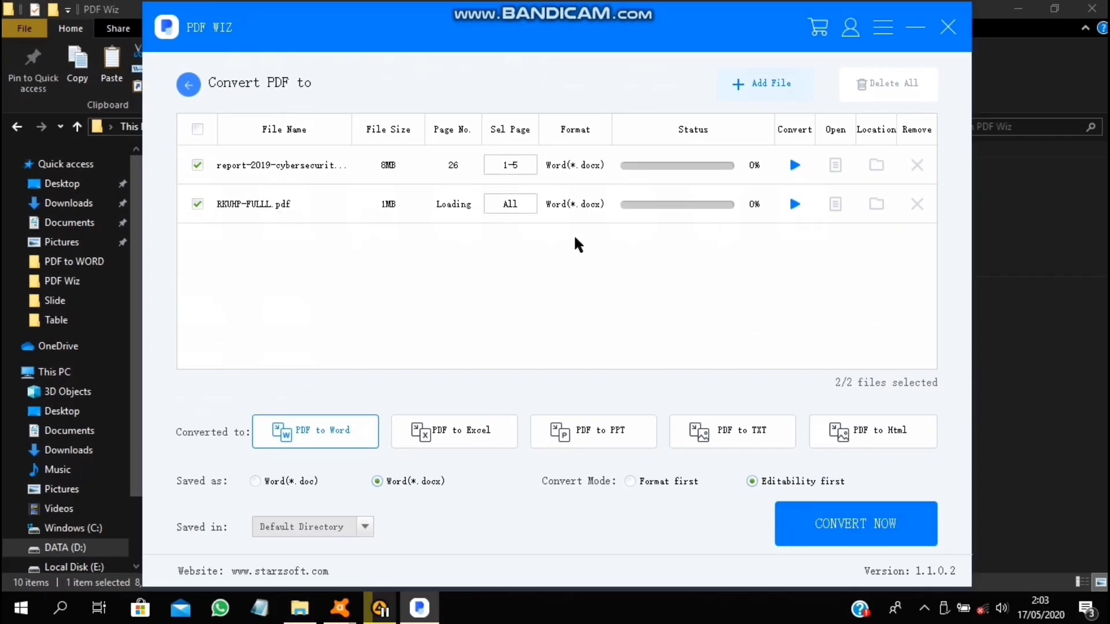
# - Convert both listed PDFs to Word, and clear them from the conversion list
pyautogui.click(876, 529)
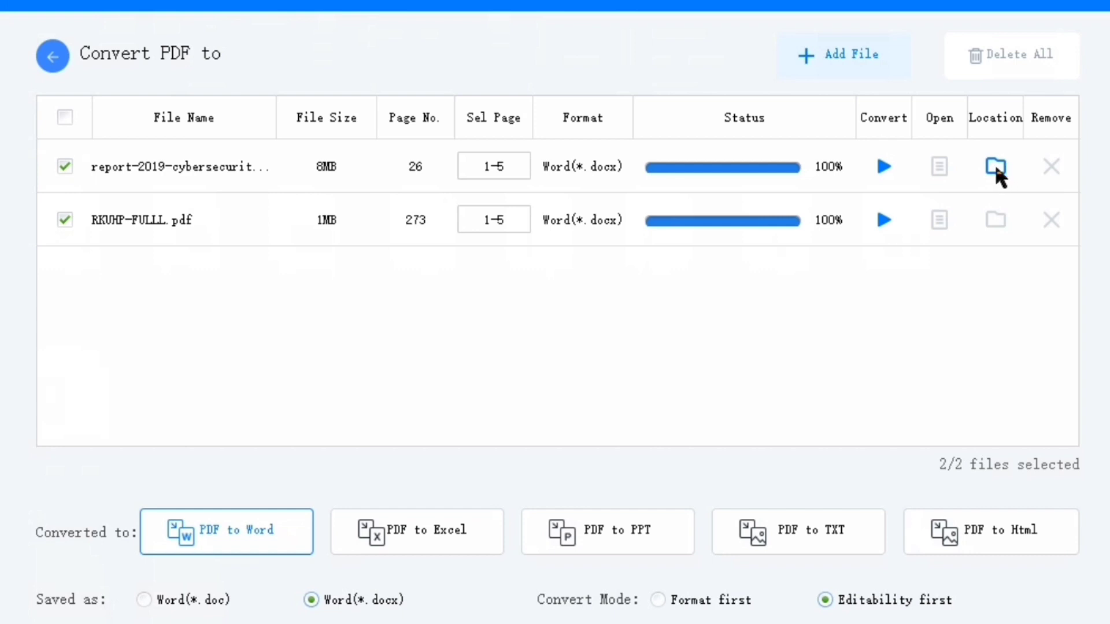
pyautogui.click(1049, 169)
pyautogui.click(1050, 170)
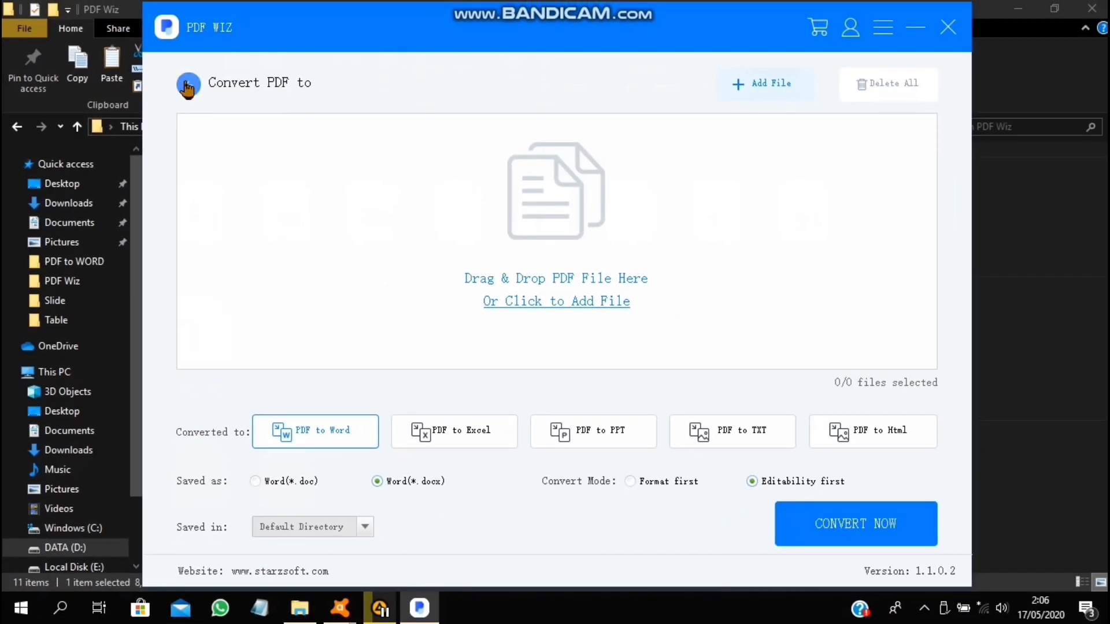
# - Leave the Word conversion and open the PDF to Image conversion
pyautogui.click(187, 87)
pyautogui.moveTo(247, 211)
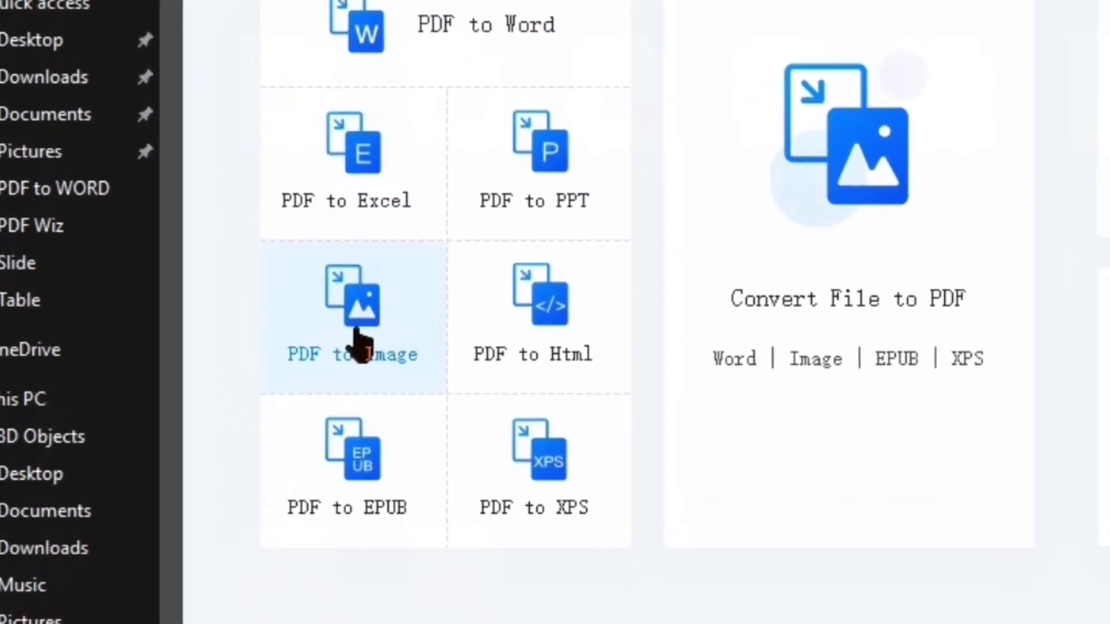
pyautogui.click(227, 332)
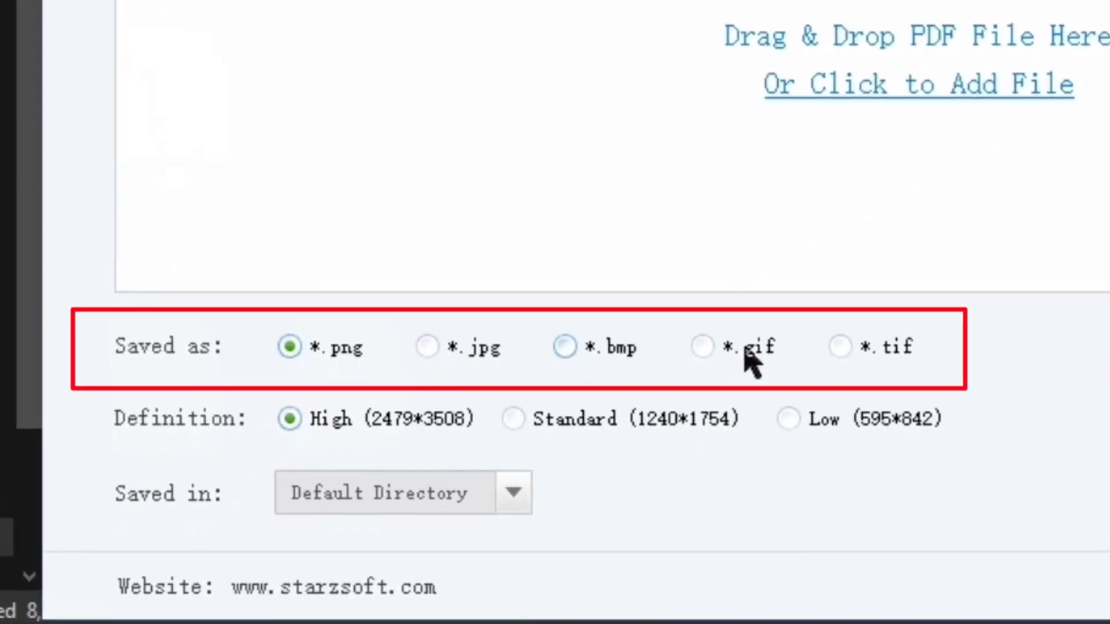
# - Choose *.jpg as the output format for the PDF to Image conversion
pyautogui.click(431, 350)
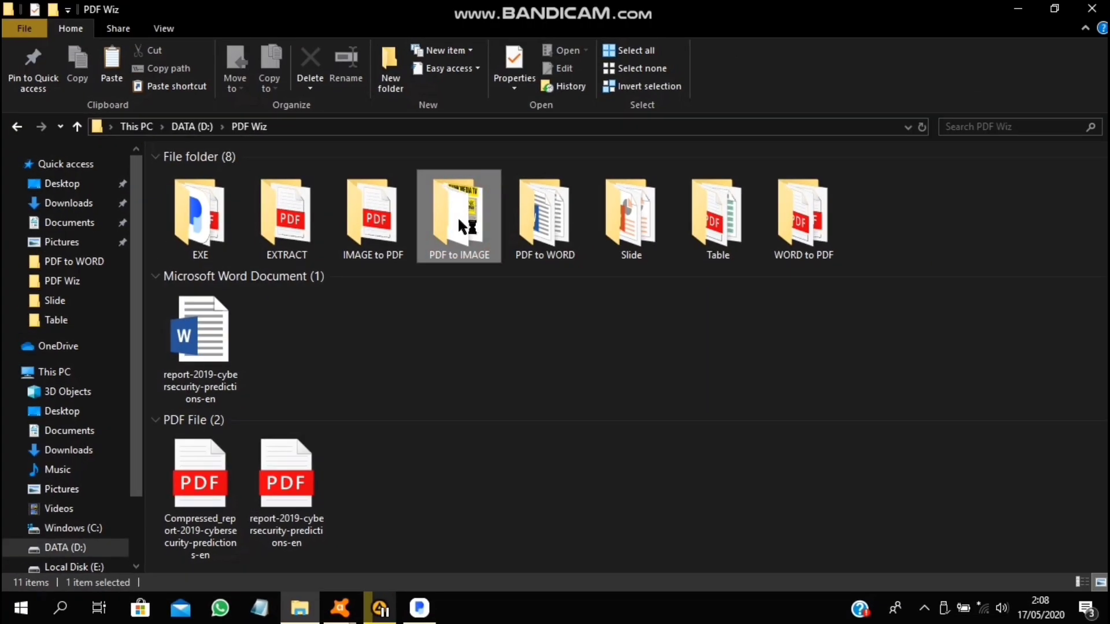
# - Switch to File Explorer, open the PDF to IMAGE folder and inspect the first four converted page images of the buyer's guide
pyautogui.doubleClick(457, 216)
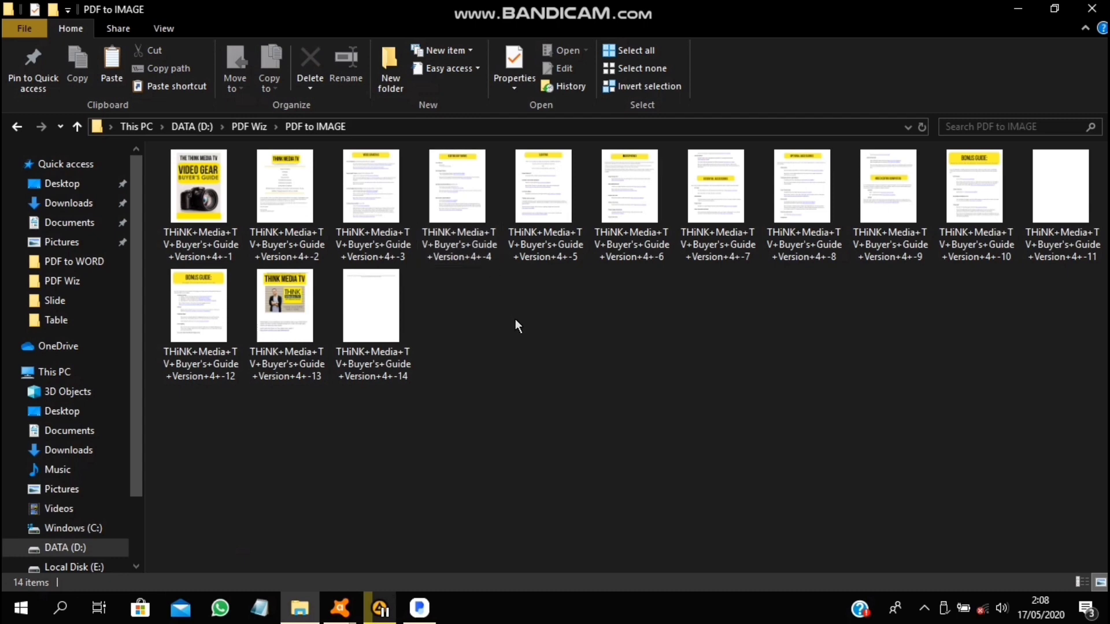
pyautogui.click(185, 191)
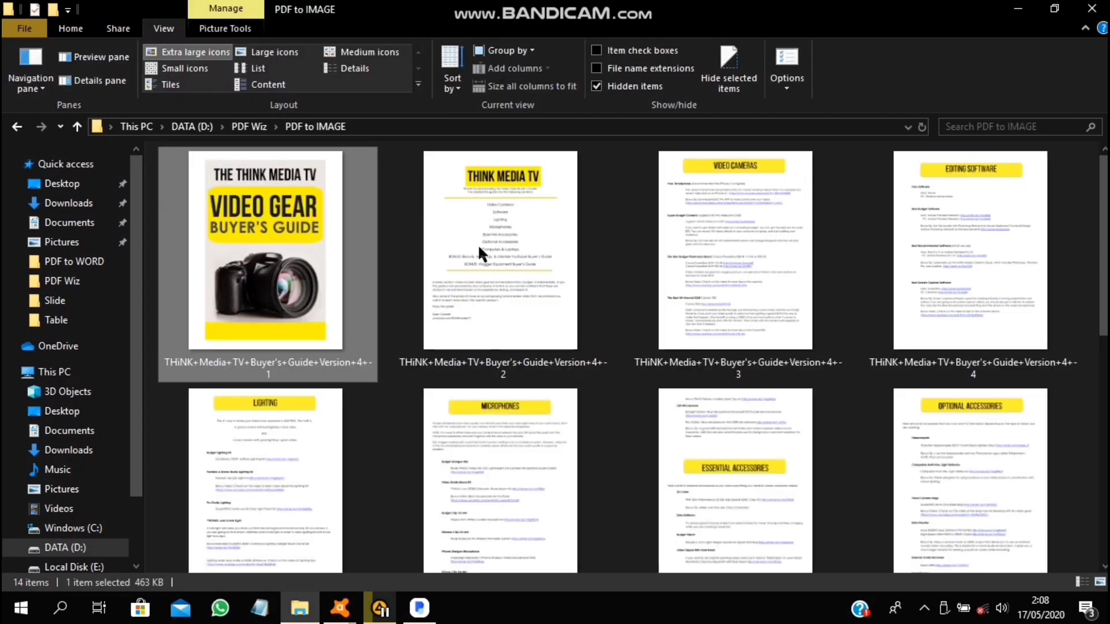
pyautogui.click(509, 254)
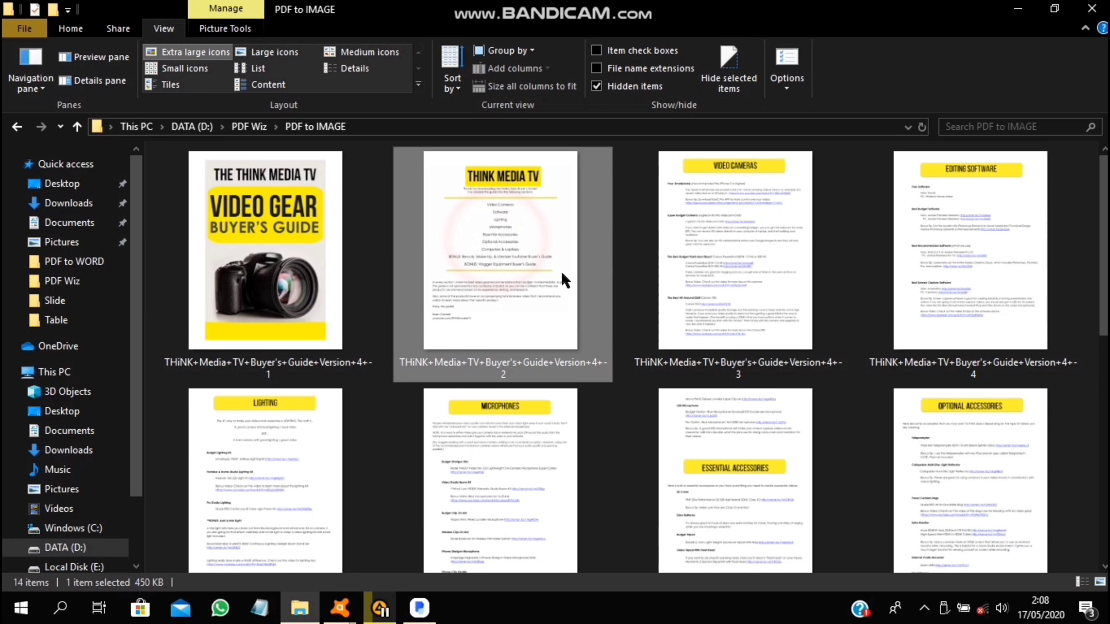
pyautogui.click(740, 258)
pyautogui.click(980, 265)
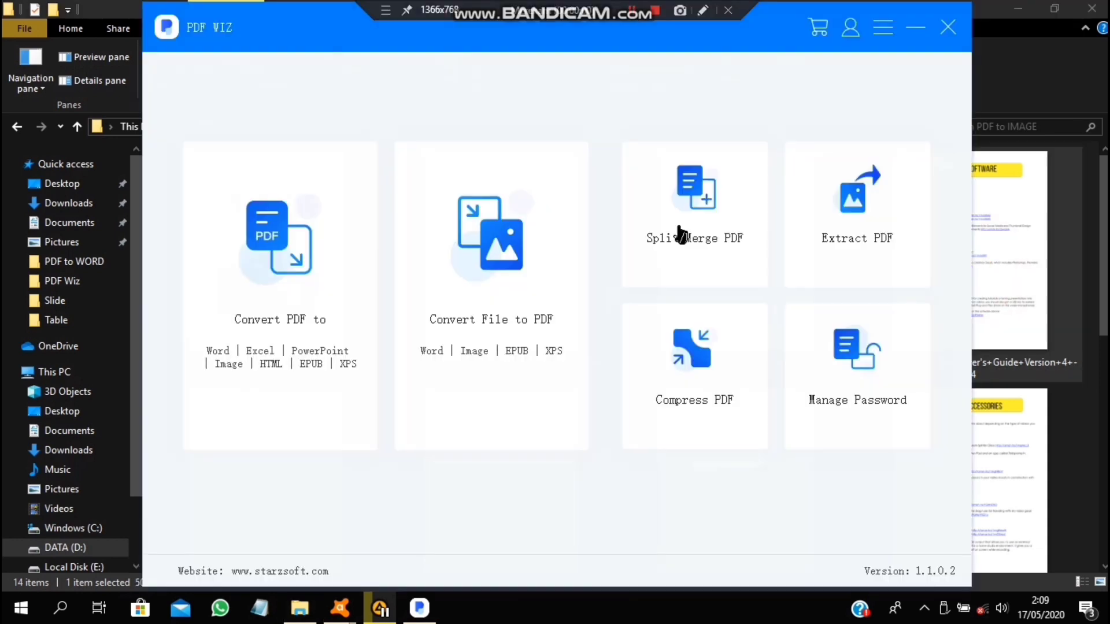
# - Open PDF compression in PDF WIZ and configure it with Deep Optimization and the Size First compression level
pyautogui.click(718, 359)
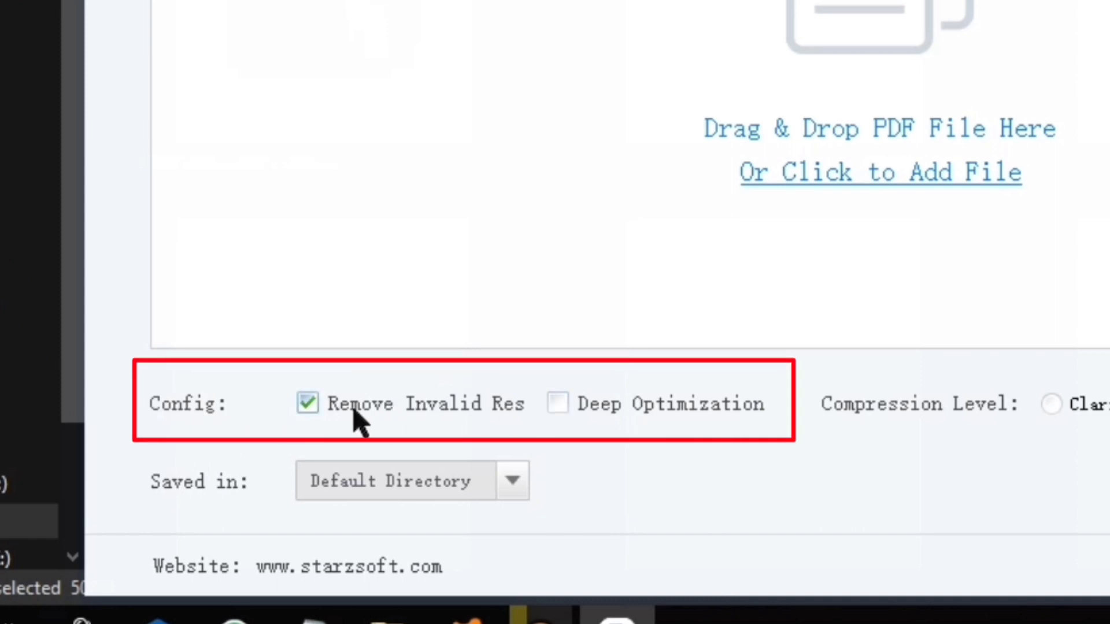
pyautogui.click(558, 404)
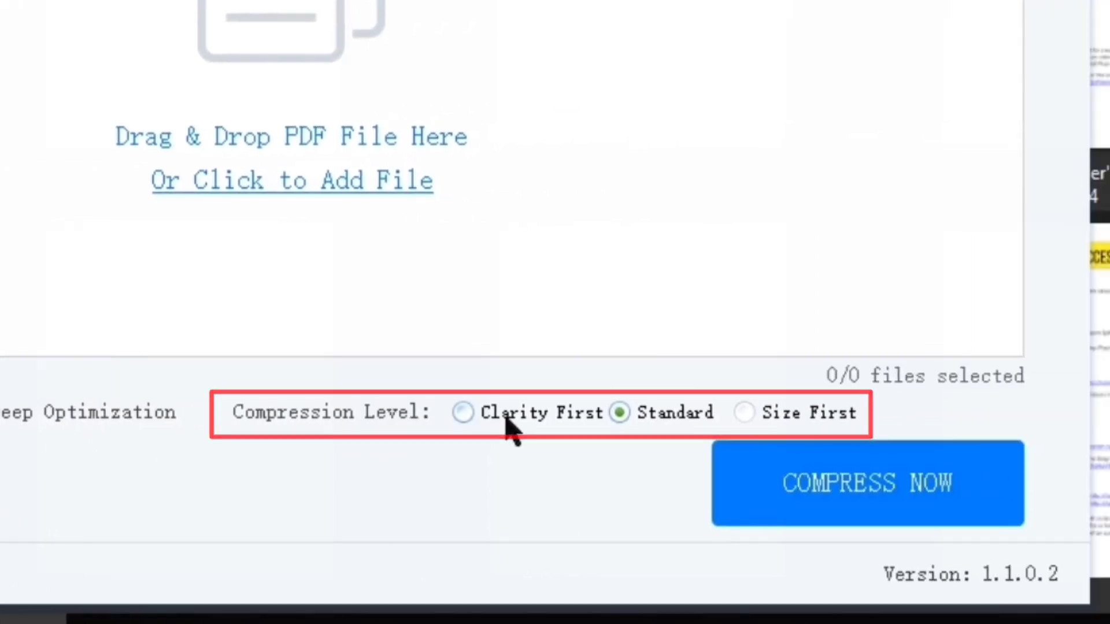
pyautogui.click(744, 413)
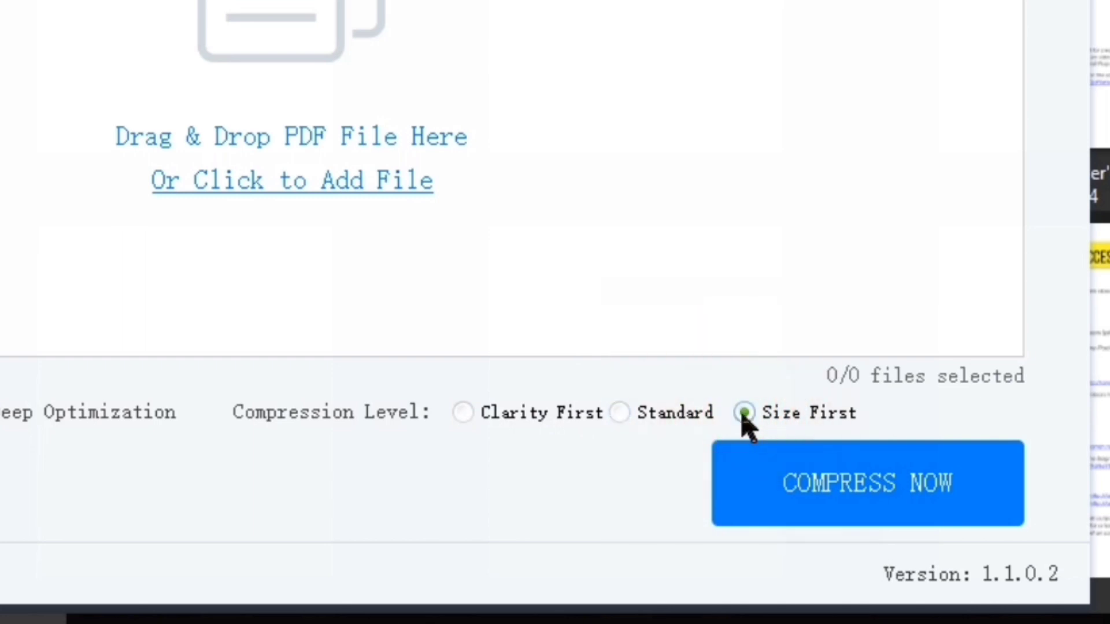
pyautogui.click(463, 412)
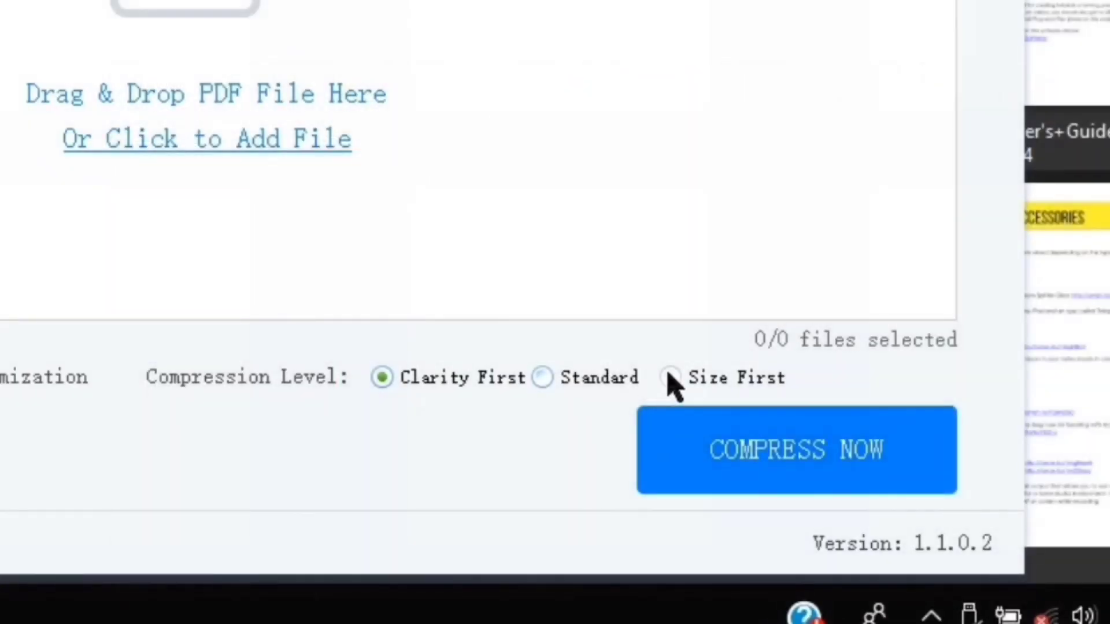
pyautogui.click(670, 379)
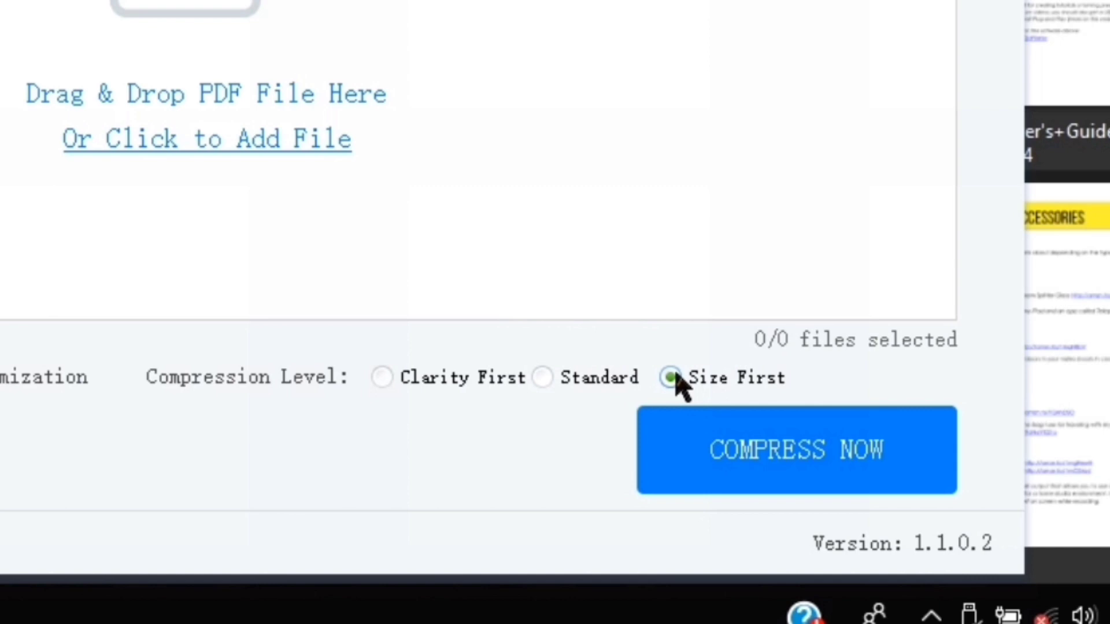
pyautogui.click(671, 378)
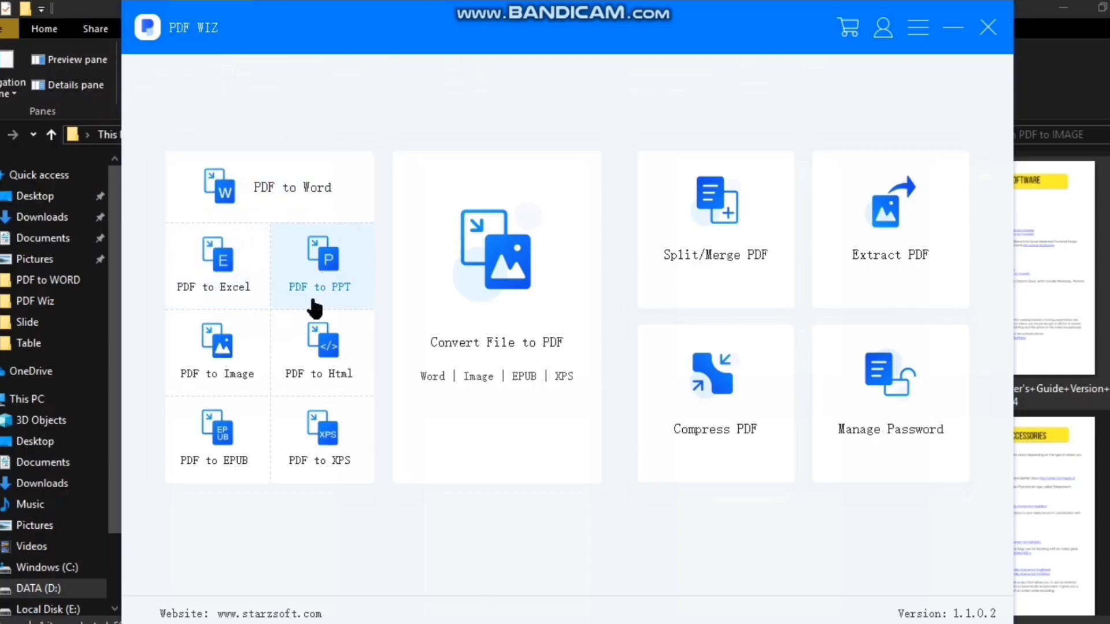